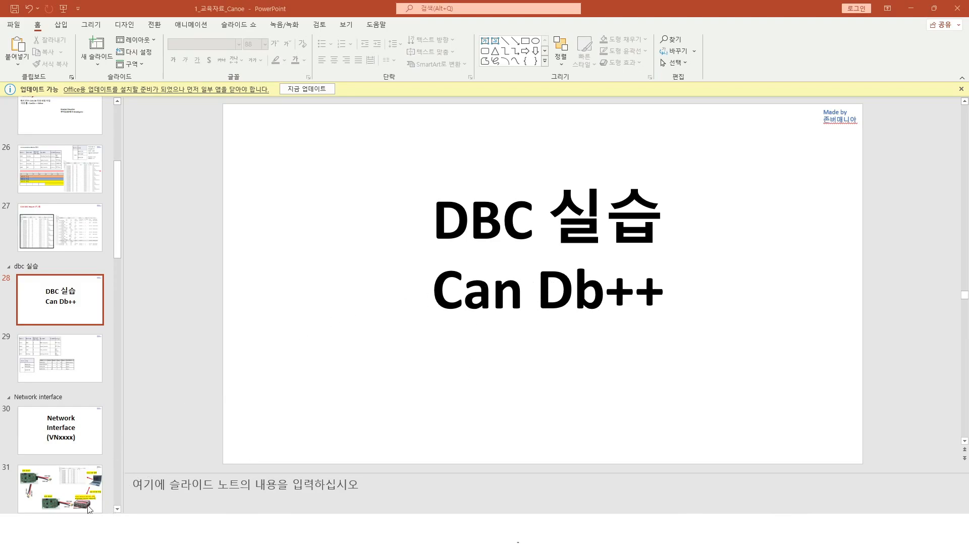
Switch to the web browser, search Google for "vector" and open the Vector Korea website (벡터코리아)
left_click(109, 529)
left_click(449, 237)
type("vector")
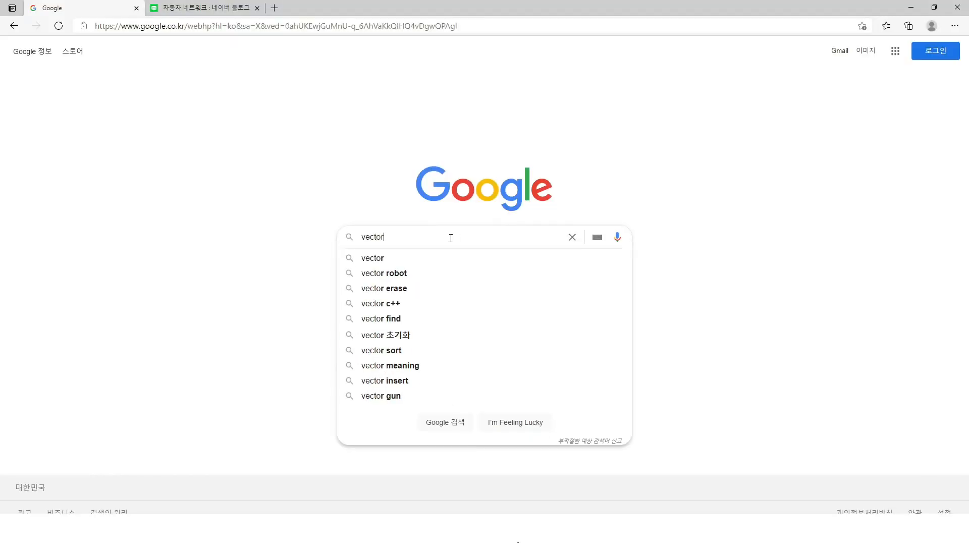
key("Return")
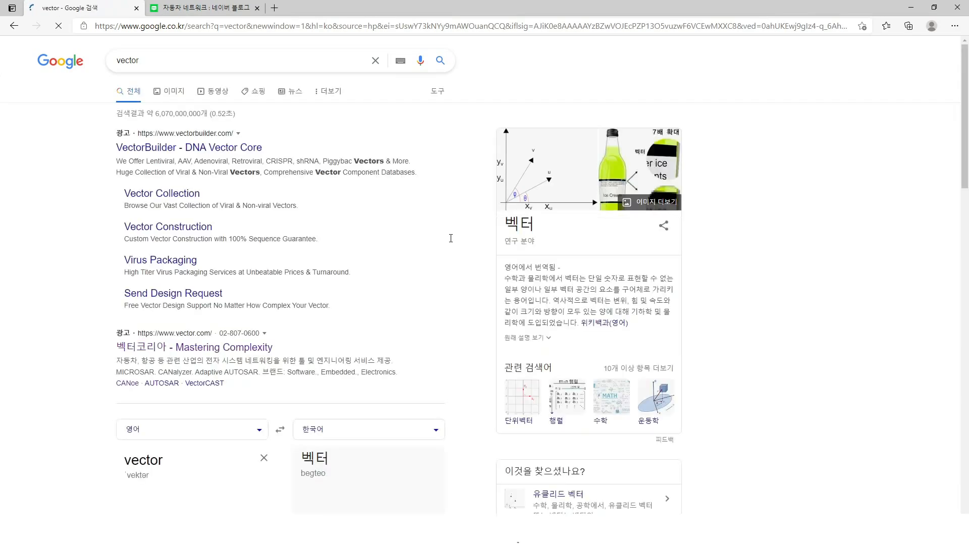
scroll(394, 234, "down", 3)
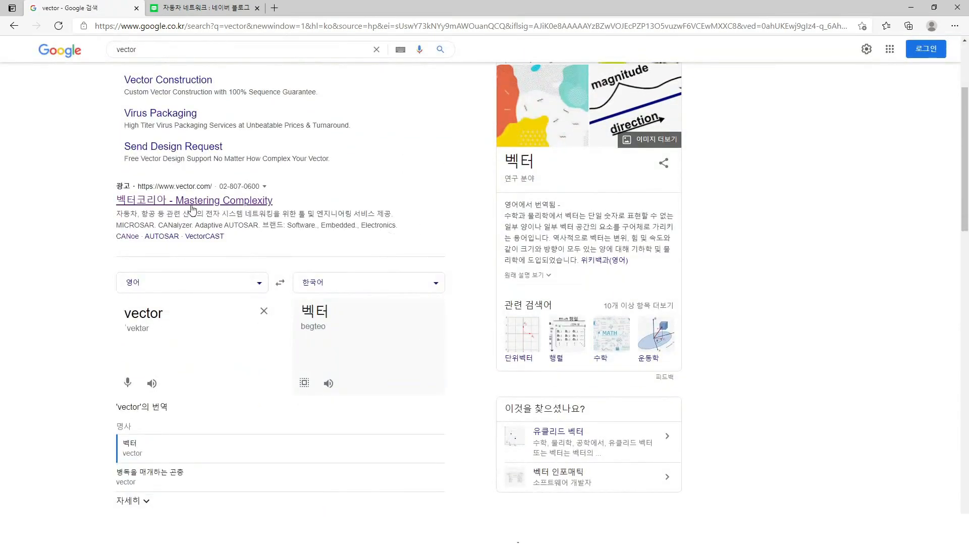
left_click(210, 208)
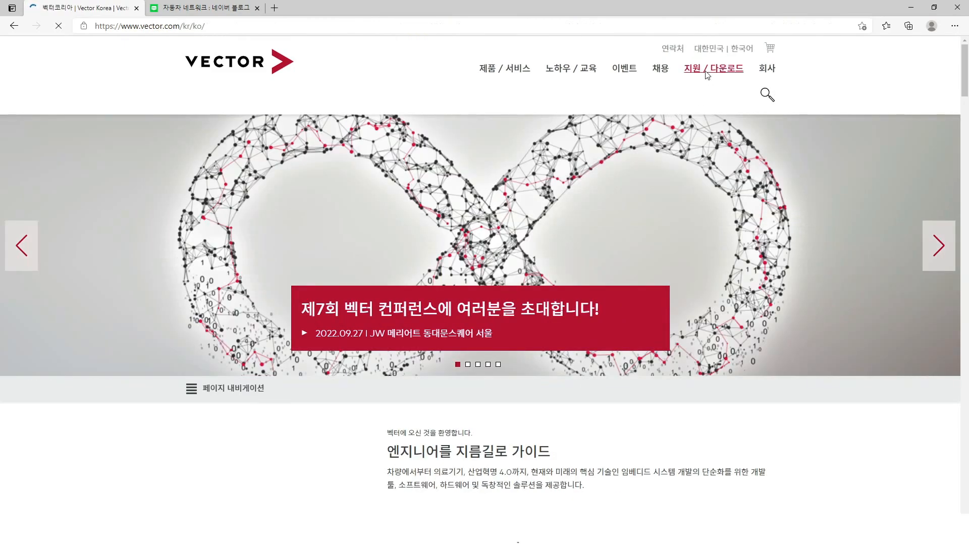
Open the site's 다운로드 (downloads) page and search the files for "candb"
left_click(712, 76)
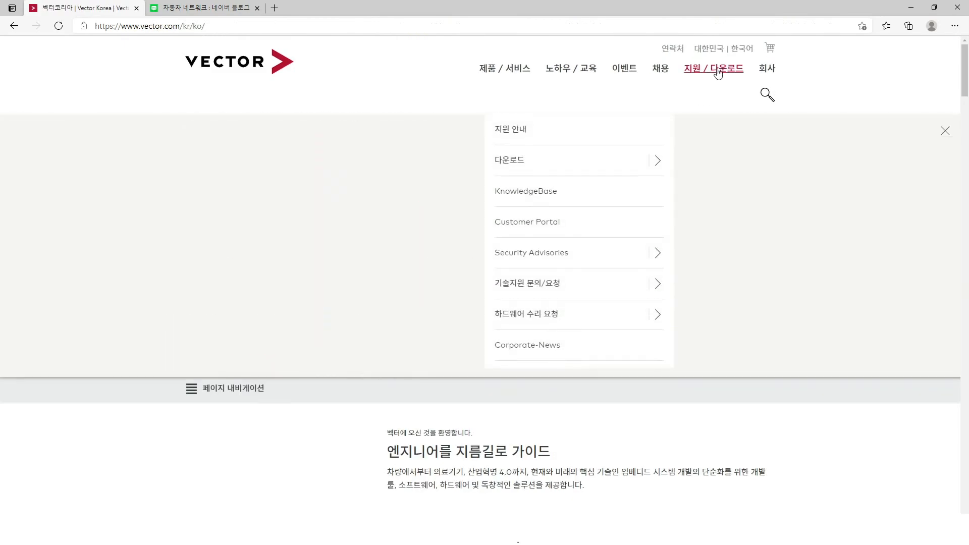
left_click(509, 160)
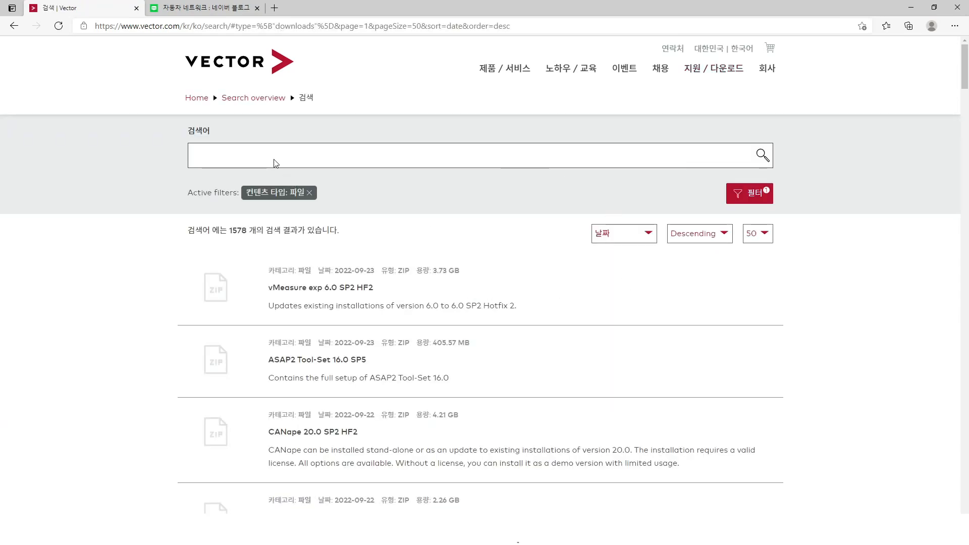
type("dancb")
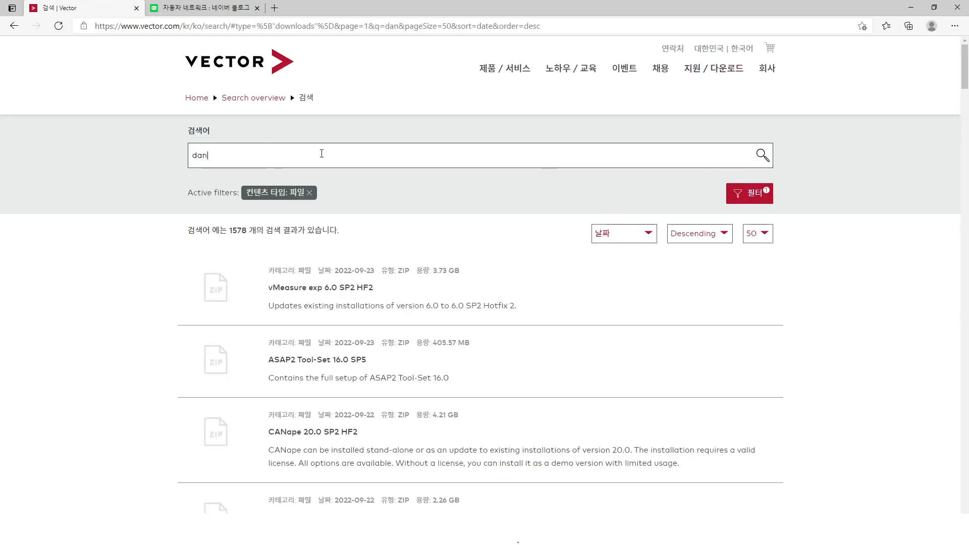
key("BackSpace")
key("BackSpace")
key("BackSpace")
key("BackSpace")
key("BackSpace")
type("candb")
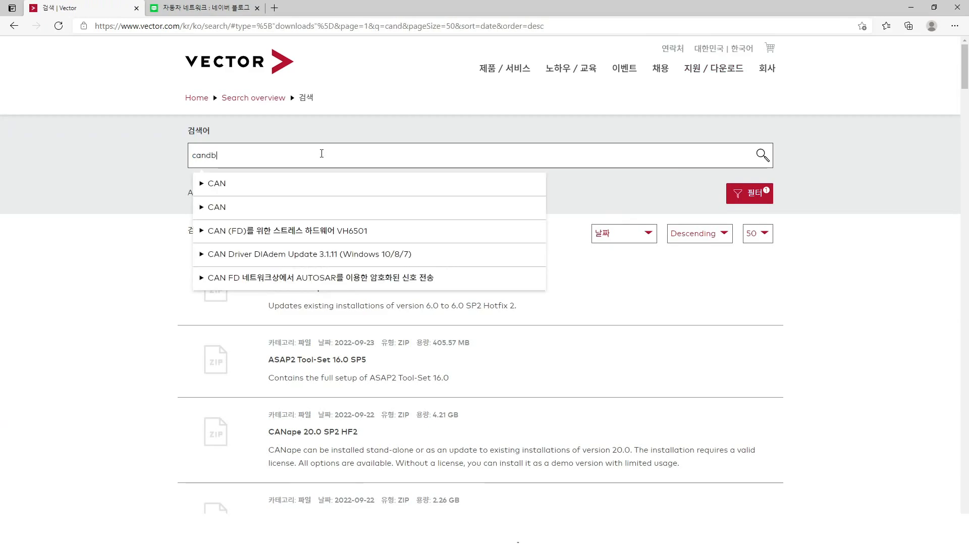
key("Return")
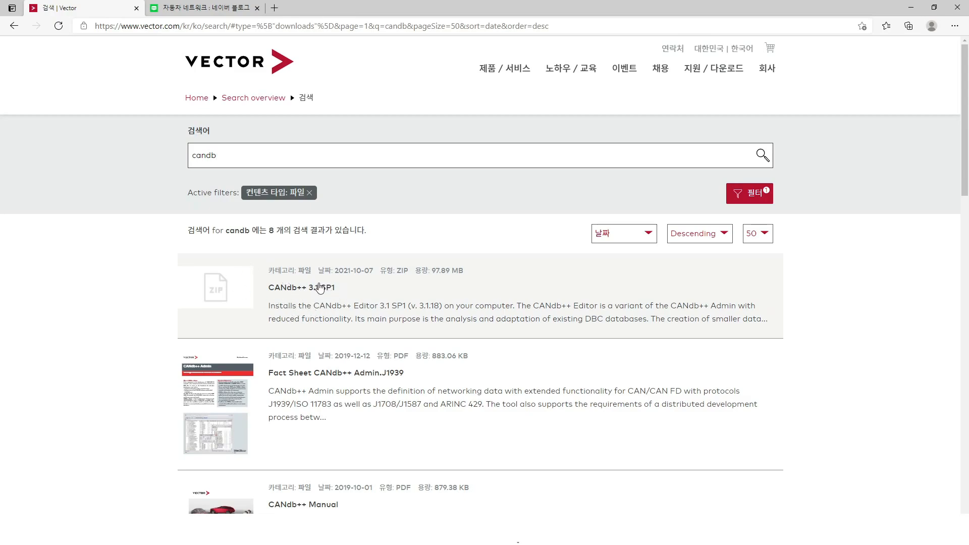
Switch to the Canoe folder in File Explorer and locate the VectorCANdb++Installer_3.1.018_SP1 file
left_click(161, 532)
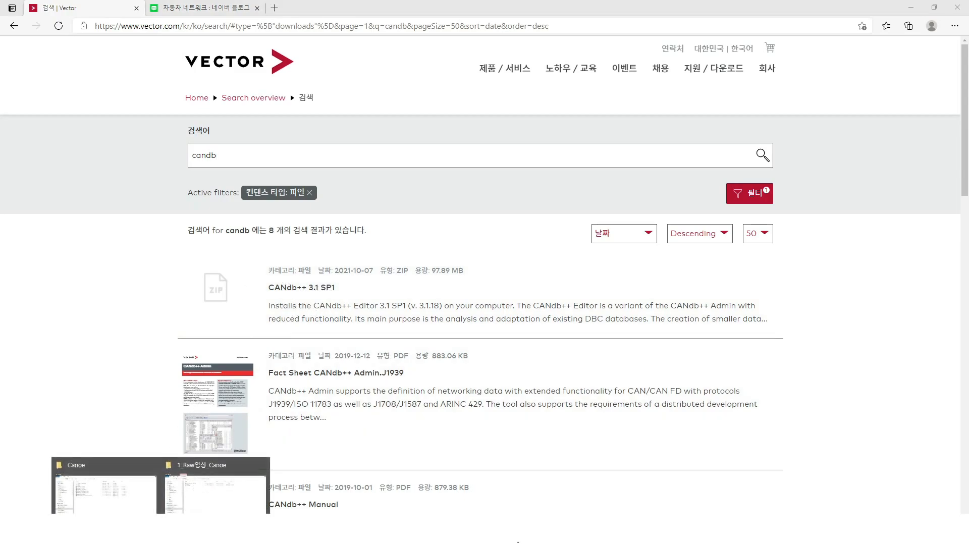
left_click(115, 482)
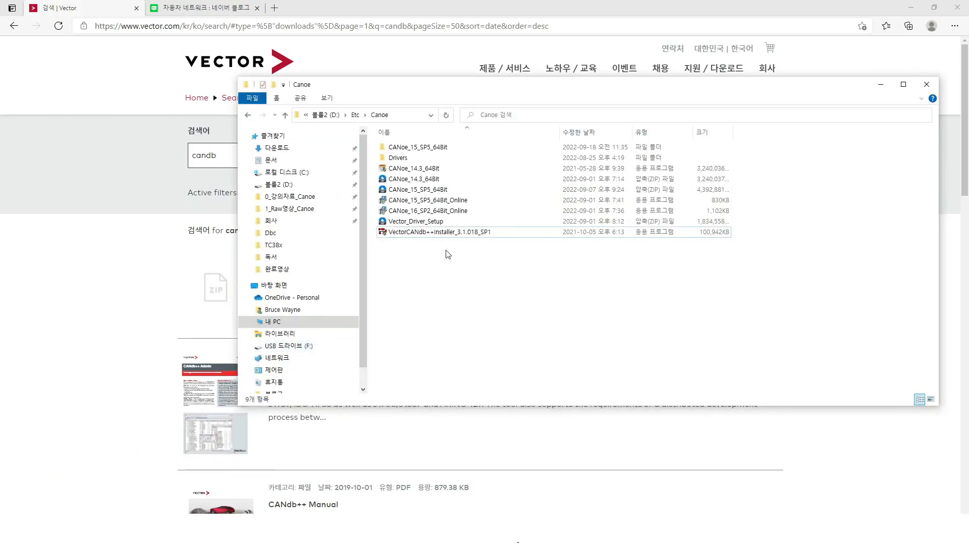
left_click(453, 237)
left_click(460, 252)
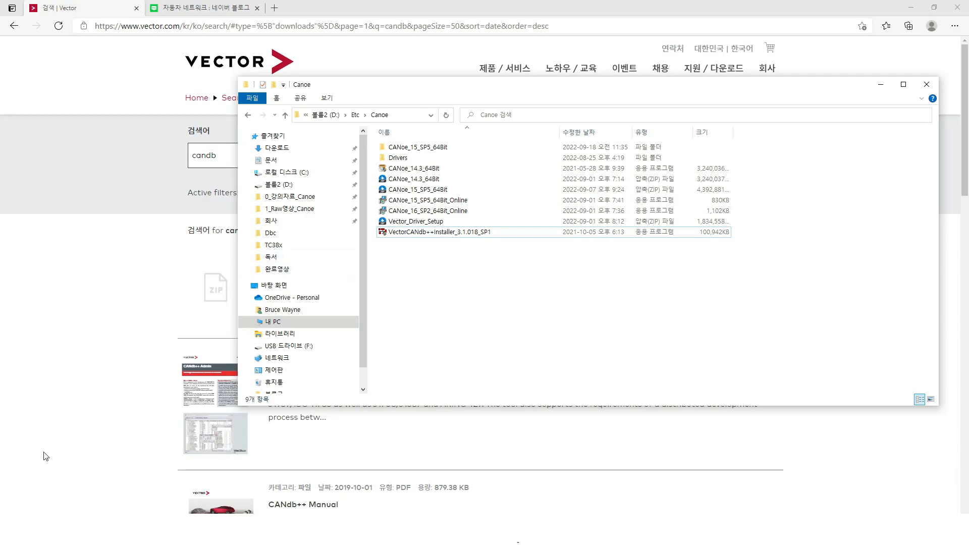
Find the installed CANdb++ 3.1 app with a Windows search for "candb" and open it
key("super")
type("candb")
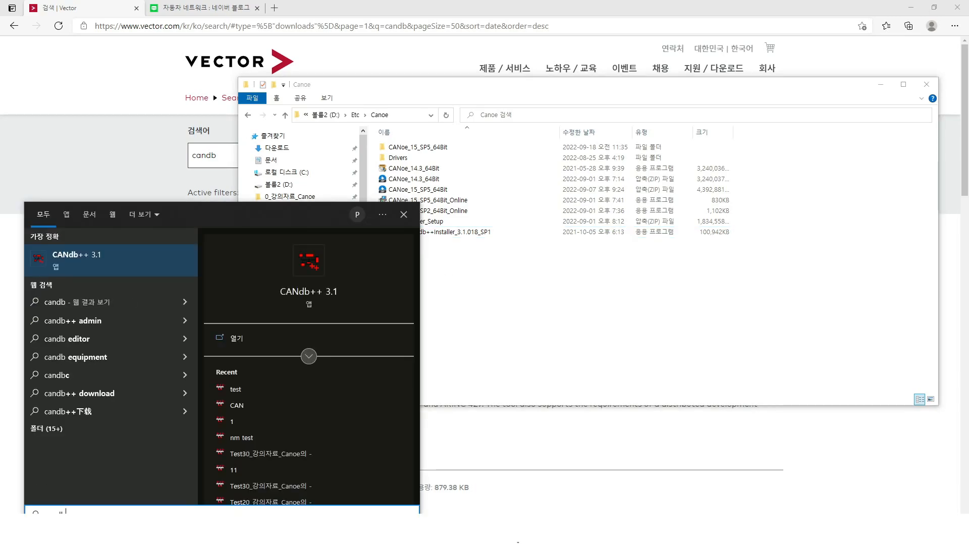
left_click(132, 263)
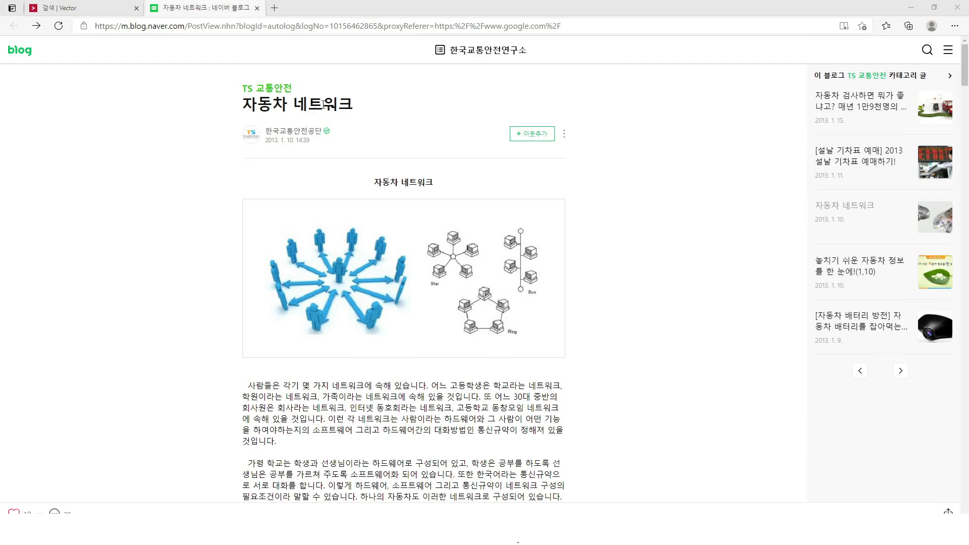
Read through the 자동차 네트워크 blog article down to the hybrid car's network circuit diagram
scroll(443, 202, "down", 6)
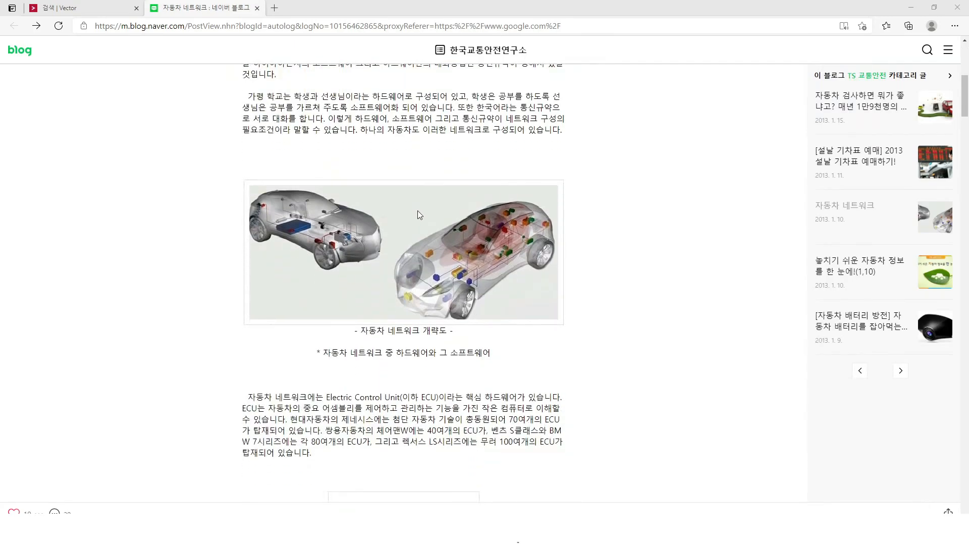
scroll(492, 207, "down", 13)
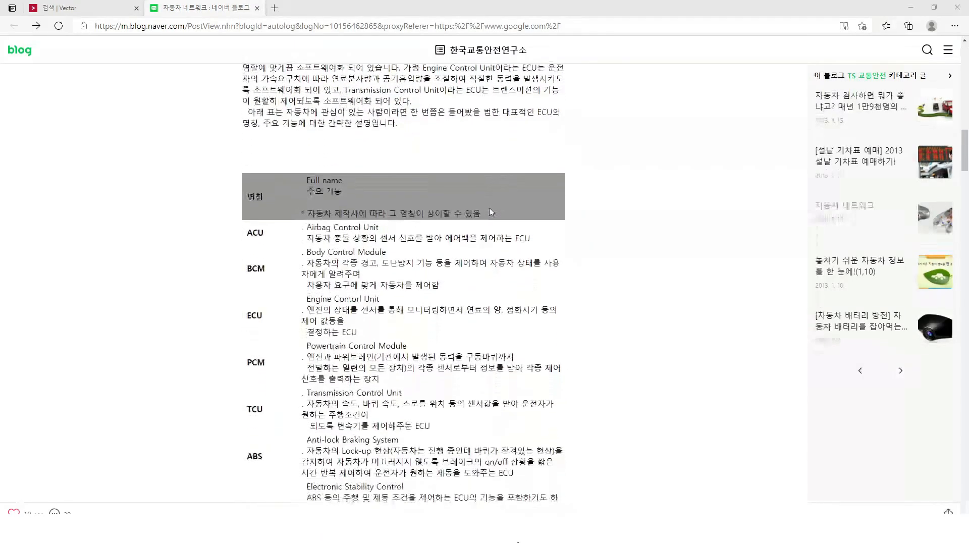
scroll(489, 212, "down", 15)
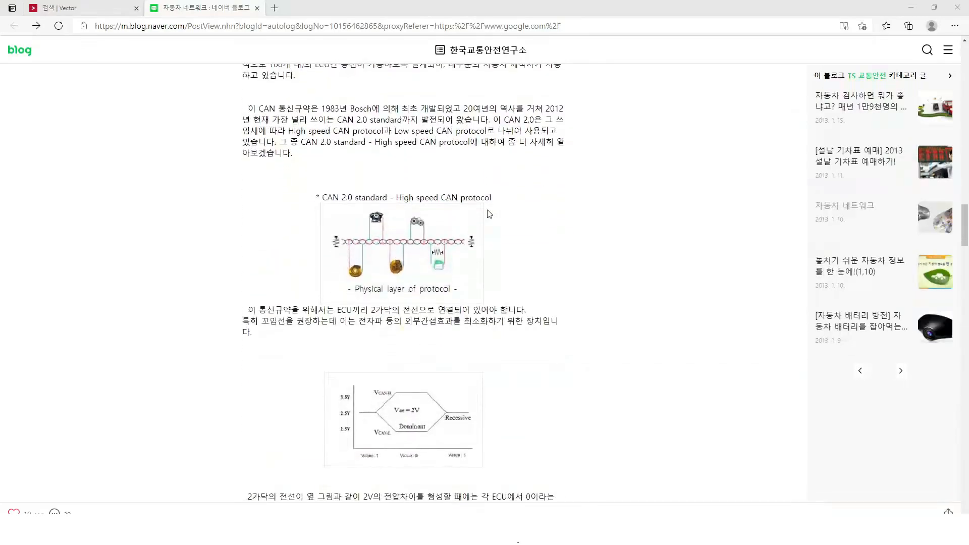
scroll(489, 214, "down", 9)
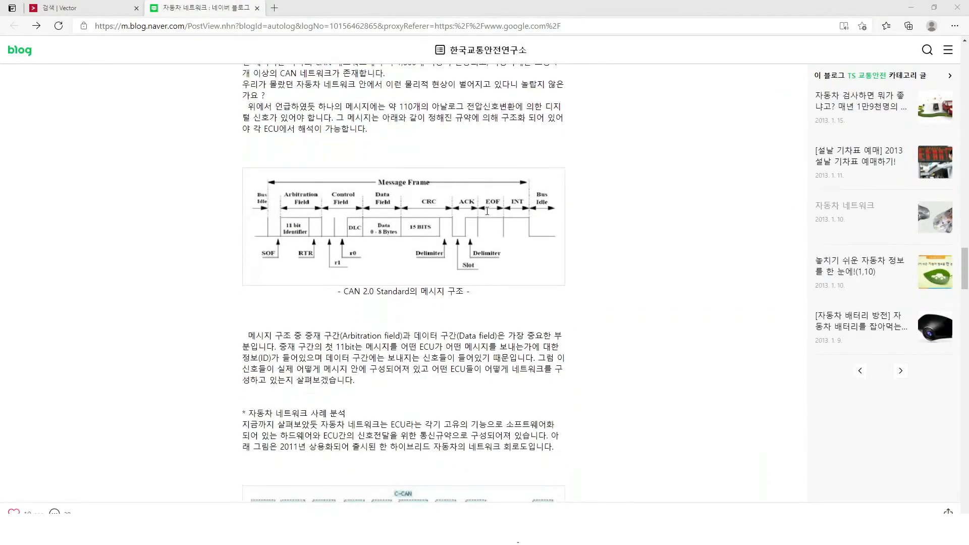
scroll(487, 211, "down", 5)
scroll(487, 210, "up", 1)
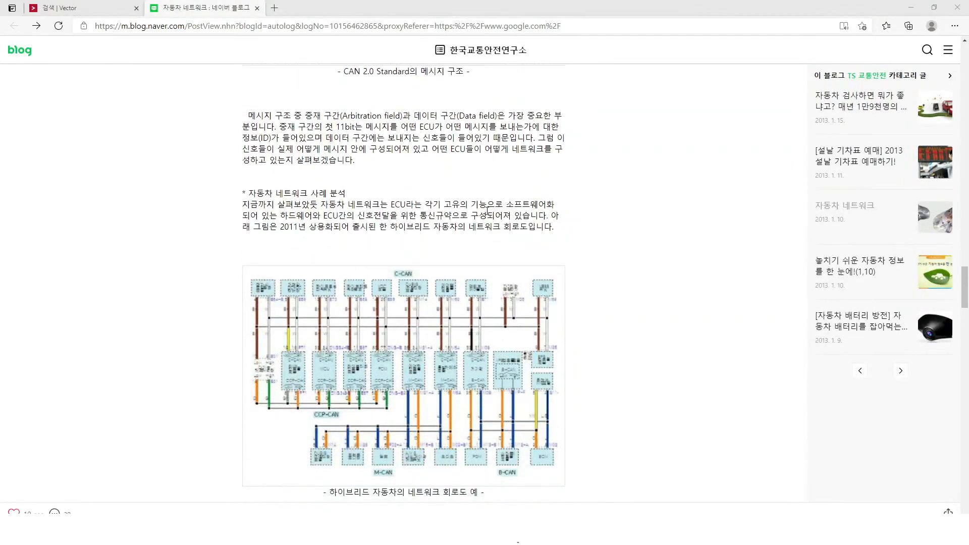
scroll(487, 211, "down", 1)
scroll(487, 211, "up", 1)
scroll(487, 211, "down", 1)
scroll(488, 211, "up", 1)
scroll(419, 298, "down", 1)
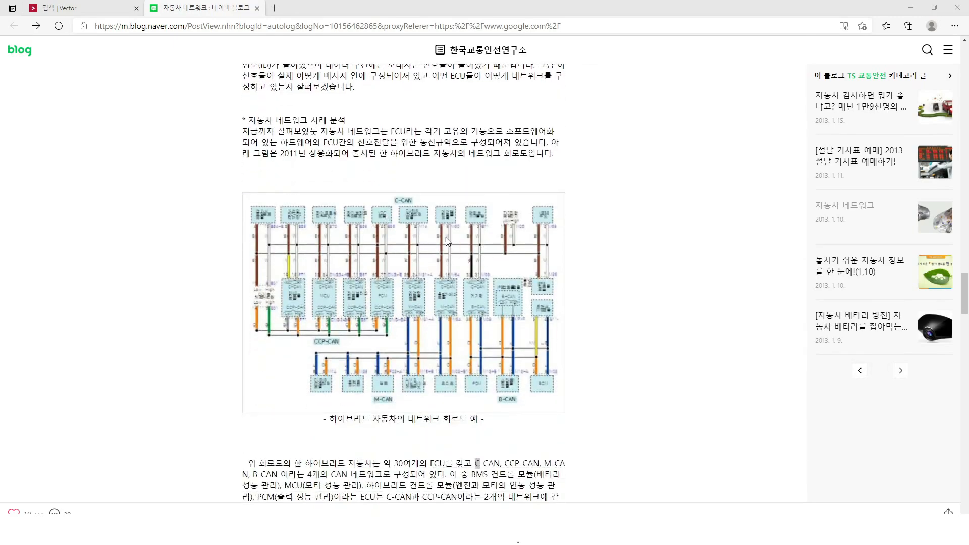
Circle the C-CAN, CCP-CAN, M-CAN and B-CAN labels on the network diagram in blue, and erase the marks
mouse_move(417, 211)
left_mouse_down()
mouse_move(416, 178)
mouse_move(429, 214)
left_mouse_up()
left_click_drag(302, 336, 346, 358)
mouse_move(380, 419)
left_mouse_down()
mouse_move(386, 381)
mouse_move(402, 410)
left_mouse_up()
mouse_move(518, 416)
left_mouse_down()
mouse_move(537, 421)
mouse_move(514, 425)
left_mouse_up()
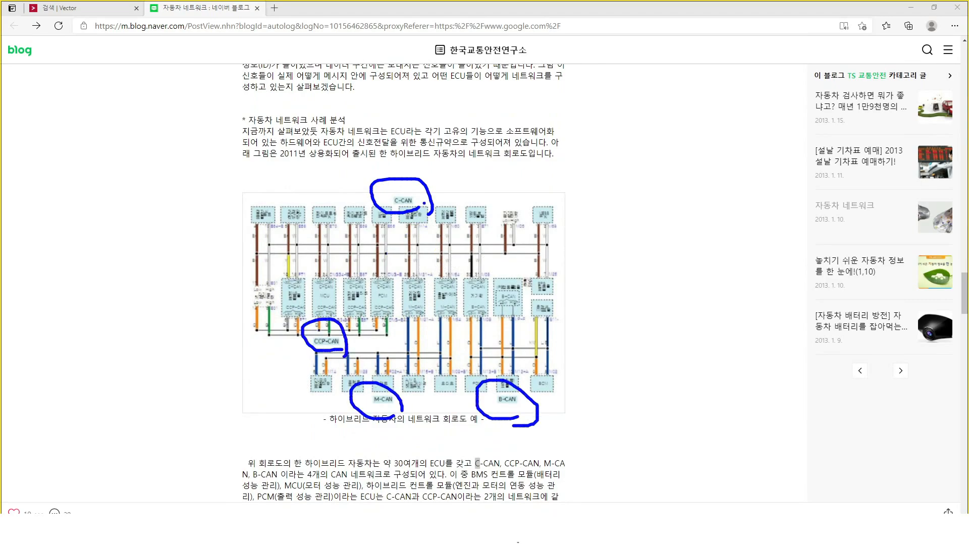
key("e")
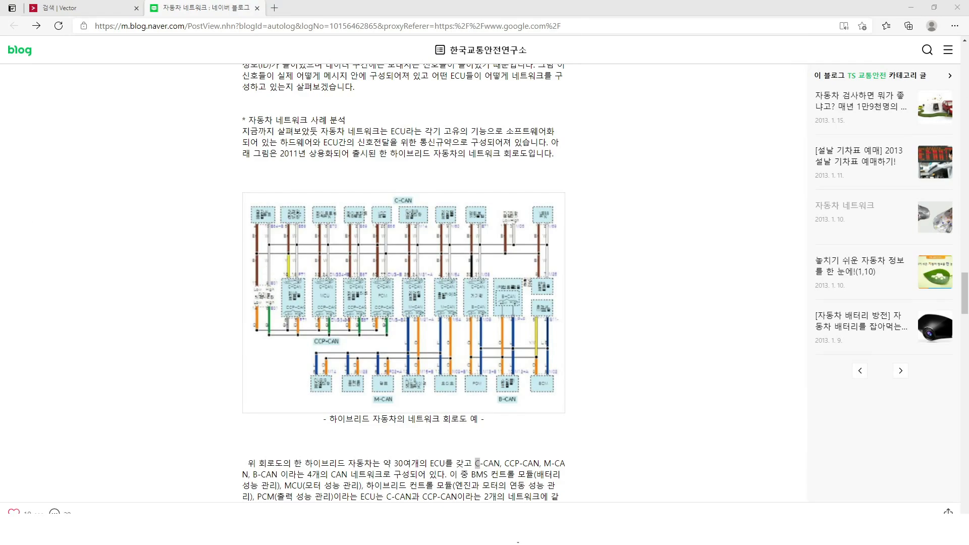
Outline the diagram's C-CAN controller group in blue and its CCP-CAN group in red, and leave drawing mode
mouse_move(268, 200)
left_mouse_down()
mouse_move(241, 208)
mouse_move(282, 291)
mouse_move(409, 308)
mouse_move(558, 238)
mouse_move(292, 192)
mouse_move(246, 210)
left_mouse_up()
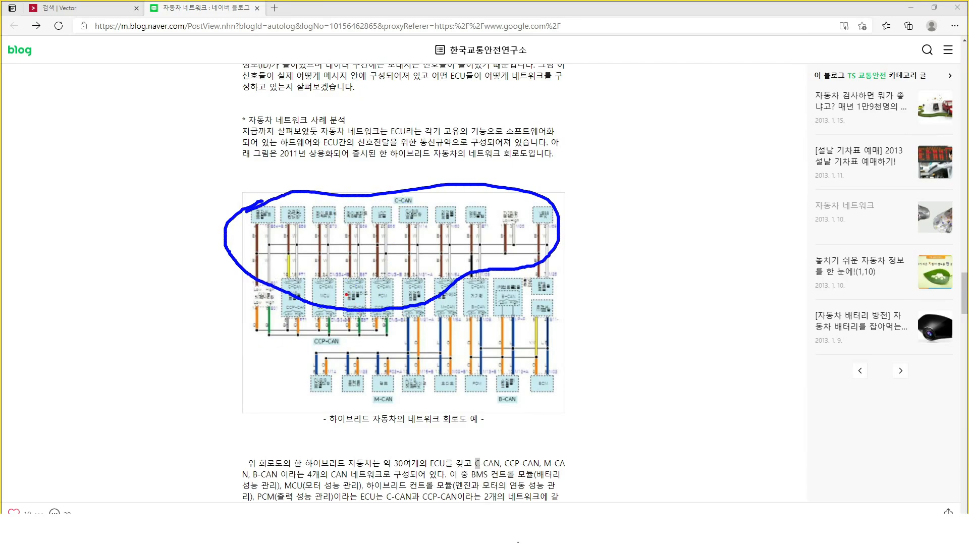
key("r")
mouse_move(337, 281)
left_mouse_down()
mouse_move(249, 310)
mouse_move(406, 329)
mouse_move(295, 288)
left_mouse_up()
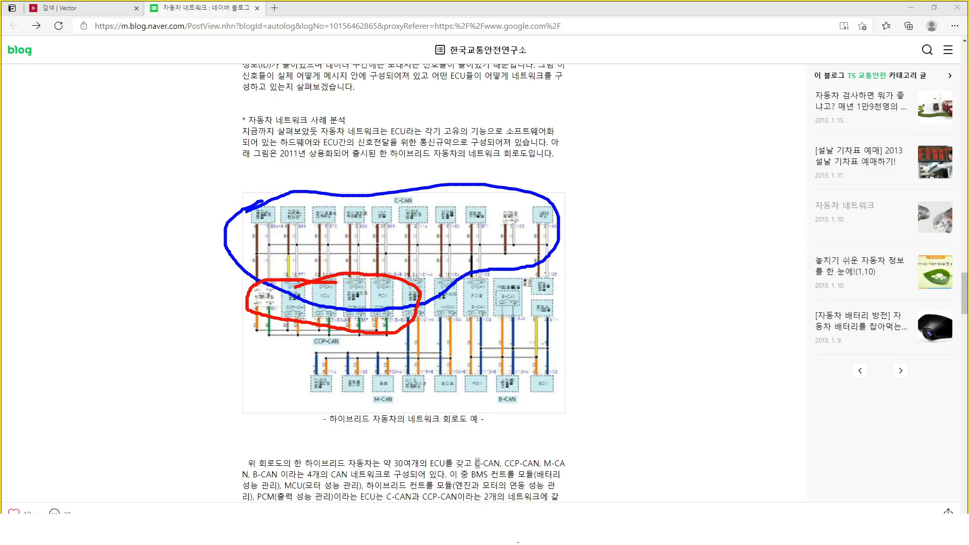
key("Escape")
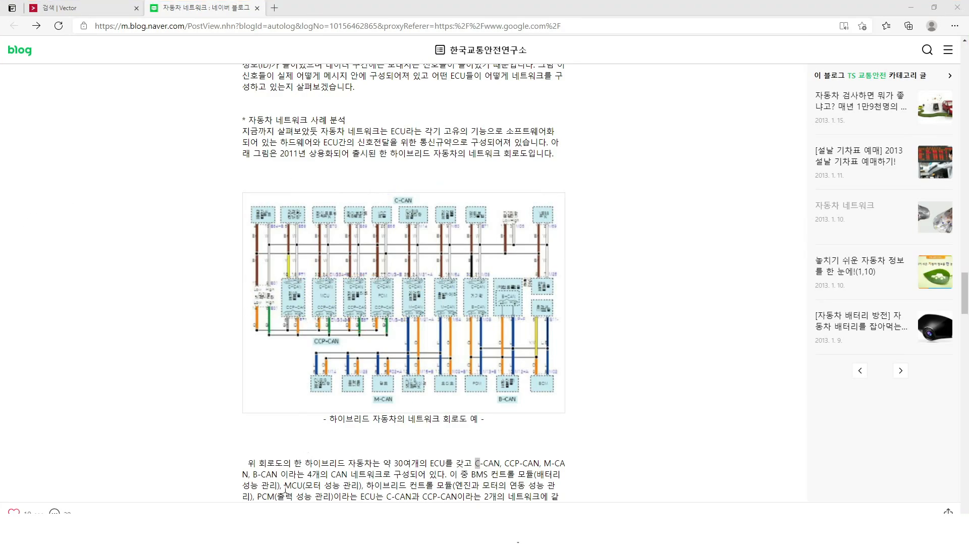
Switch to the 1_교육자료_Canoe presentation and examine slide 29's message table, including the IDs, names and send types
mouse_move(234, 533)
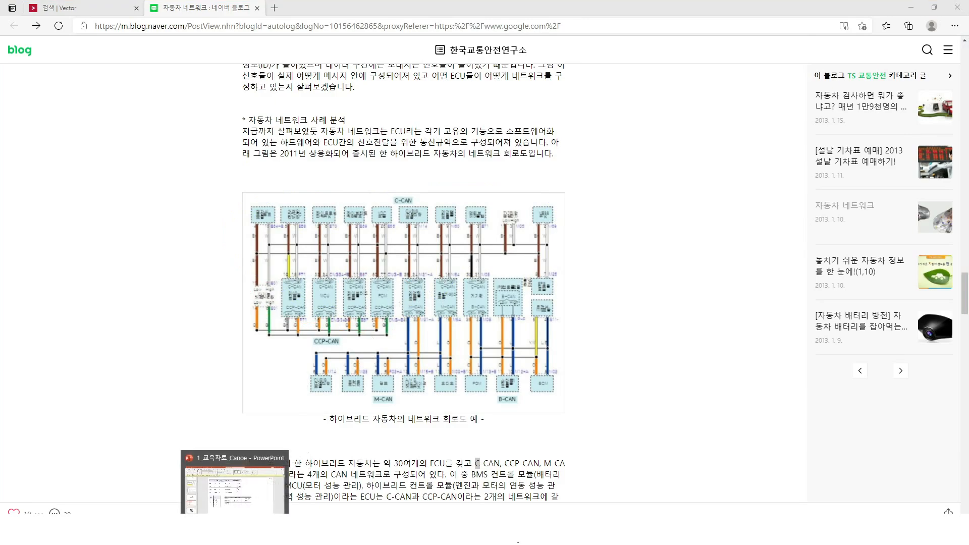
left_click(256, 486)
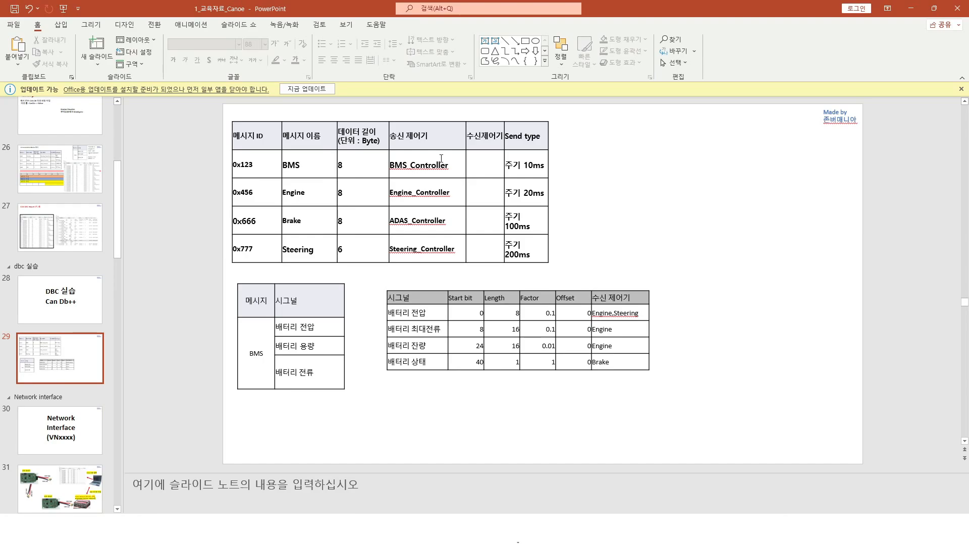
left_click(531, 163)
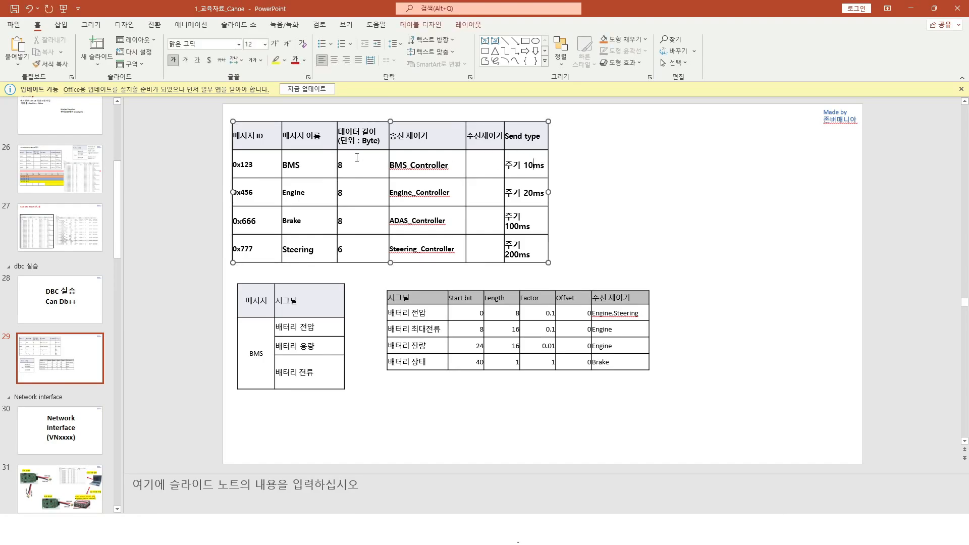
left_click(309, 164)
left_click(595, 156)
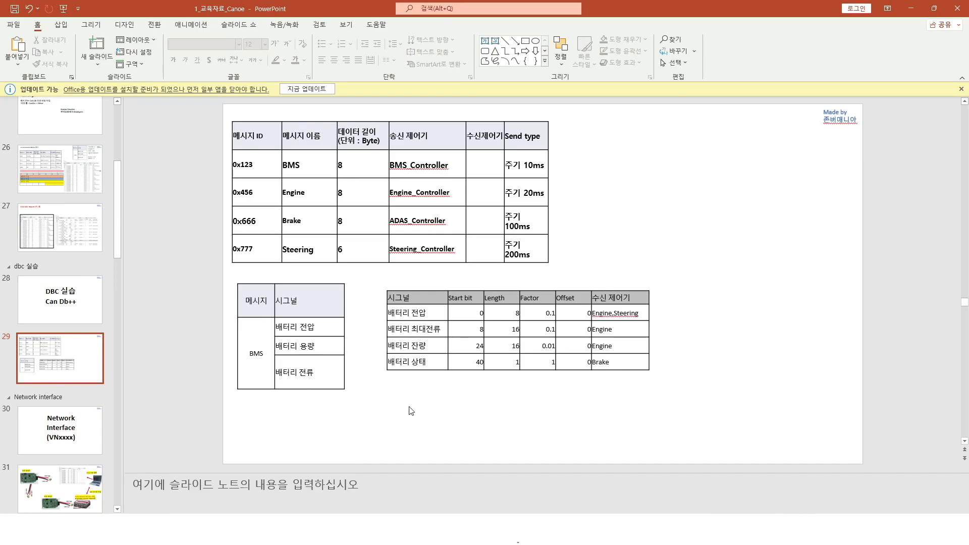
left_click_drag(292, 166, 279, 166)
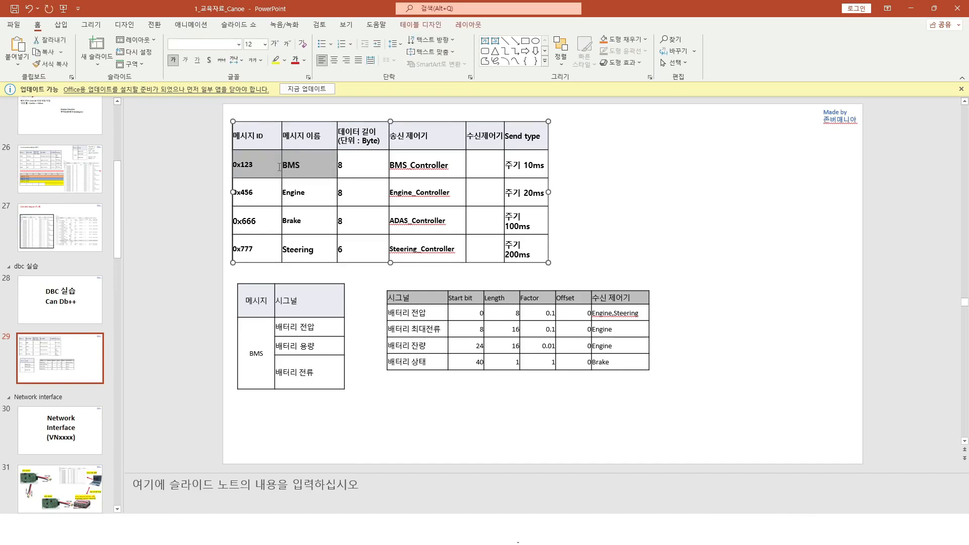
left_click(313, 194)
left_click(312, 177)
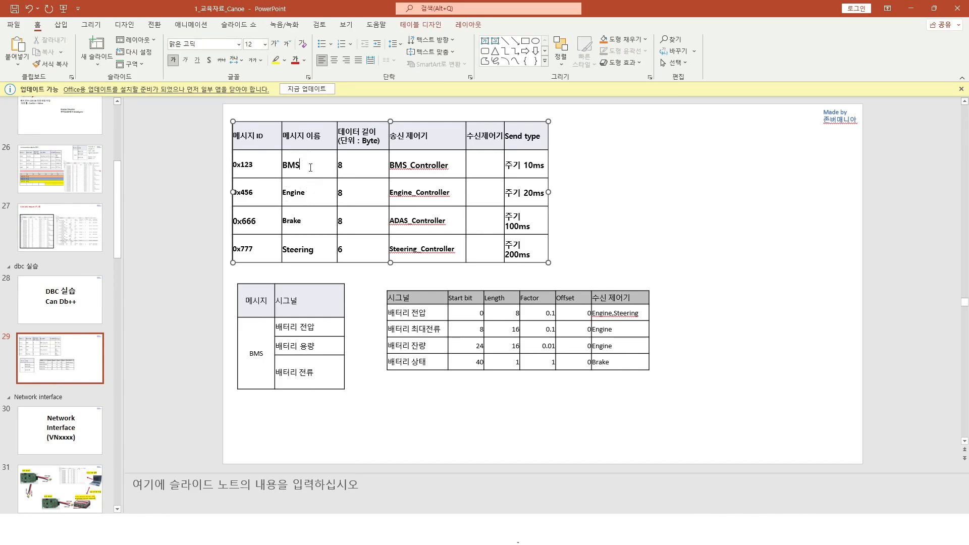
left_click(313, 221)
left_click(310, 238)
left_click_drag(267, 168, 318, 167)
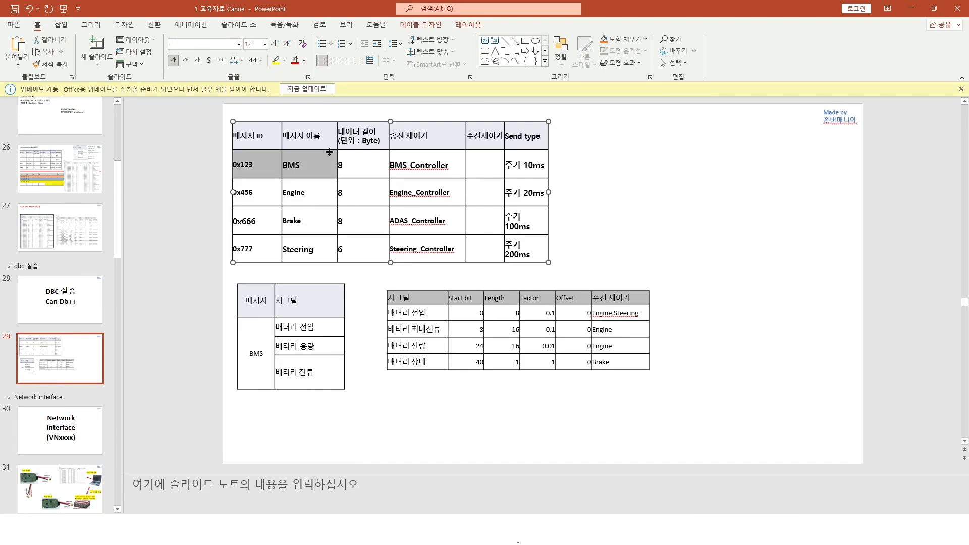
left_click(422, 421)
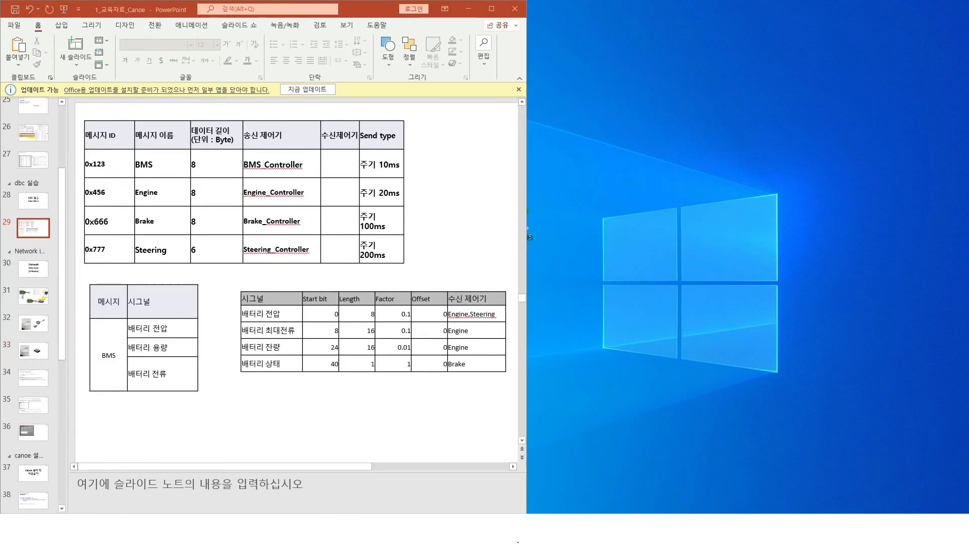
Launch CANdb++ 3.1 through a Windows search for "candb", alongside the presentation
key("super")
type("candb")
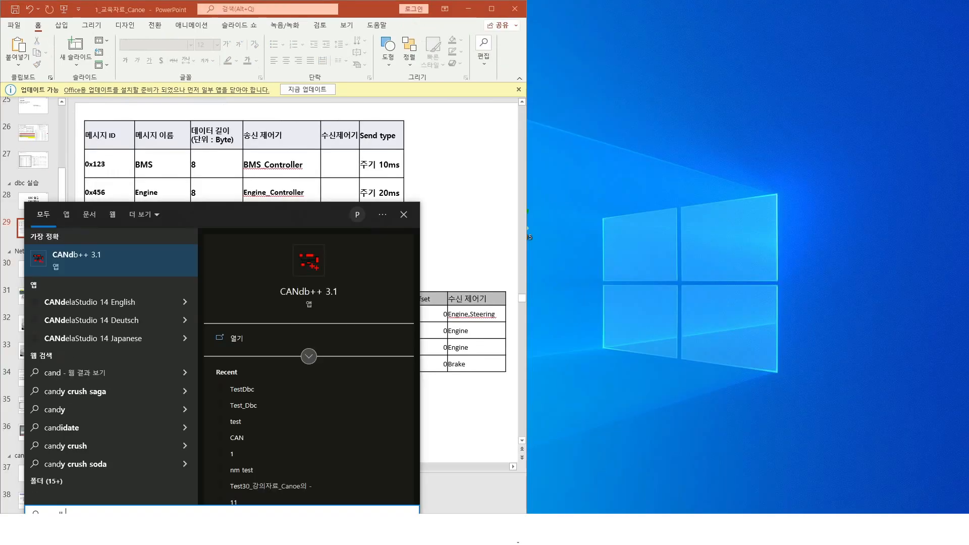
left_click(136, 265)
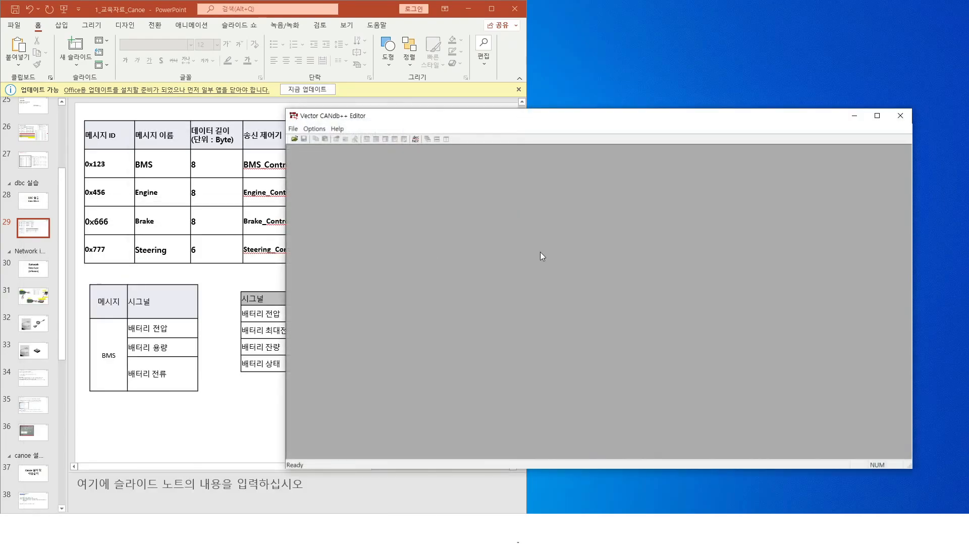
Create a new CAN database from Vector_IL_Basic Template.dbc and save it as TestDbc in the Dbc folder
left_click(293, 129)
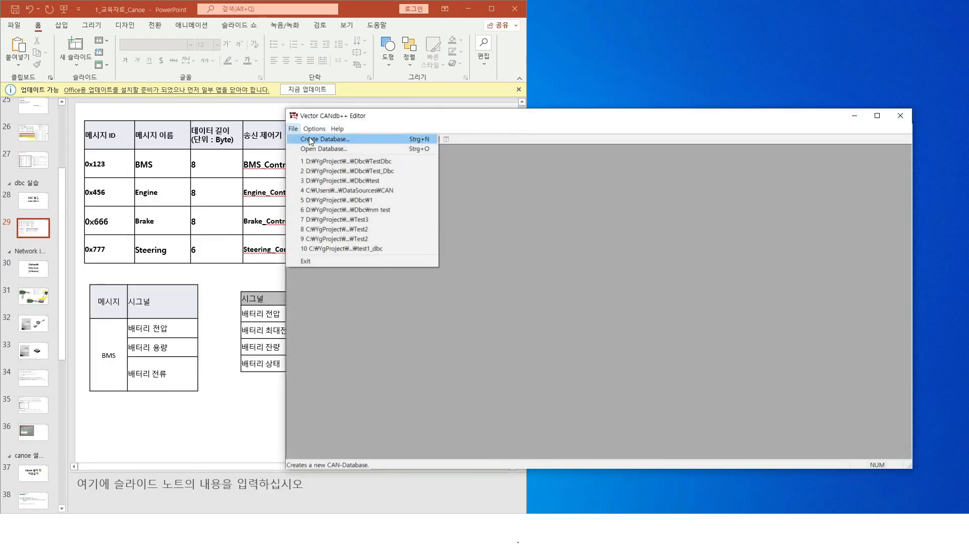
left_click(311, 140)
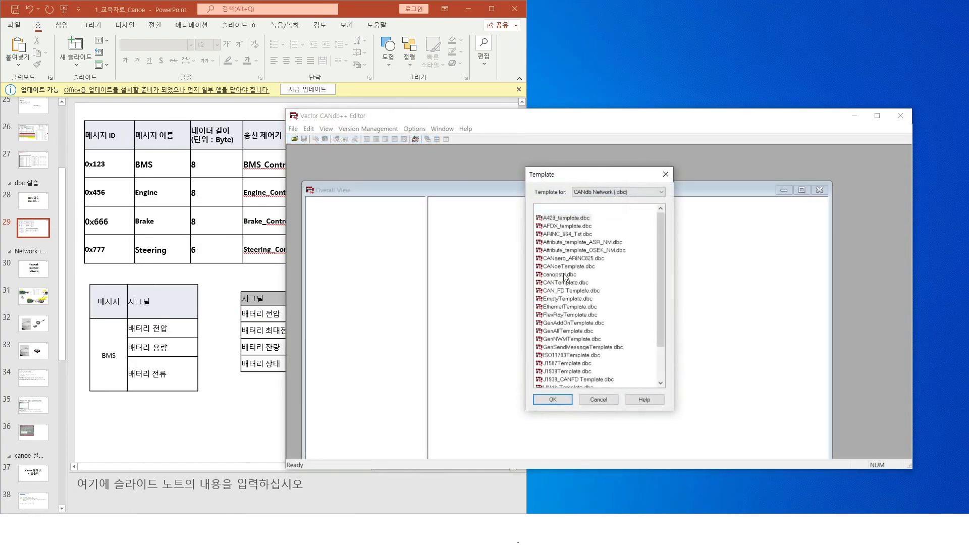
left_click_drag(660, 223, 658, 307)
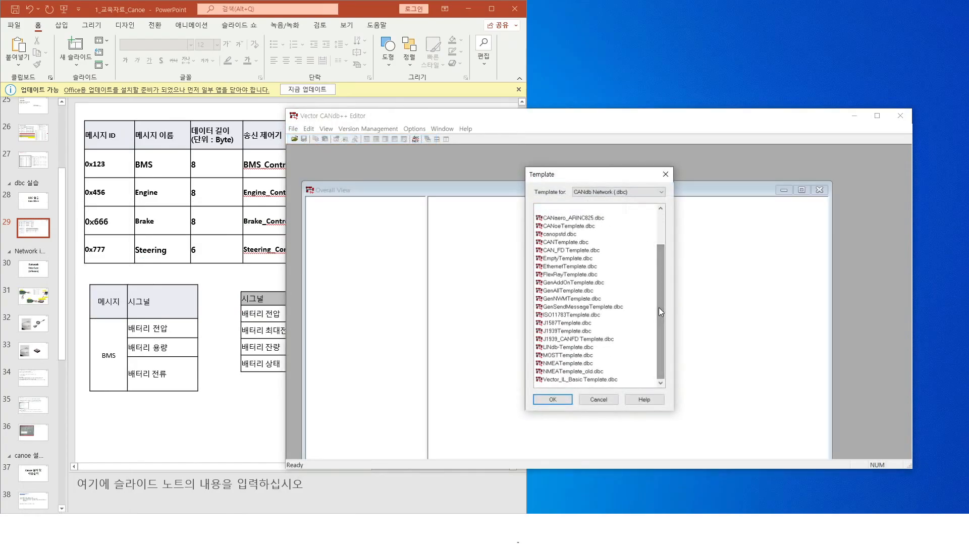
left_click(589, 380)
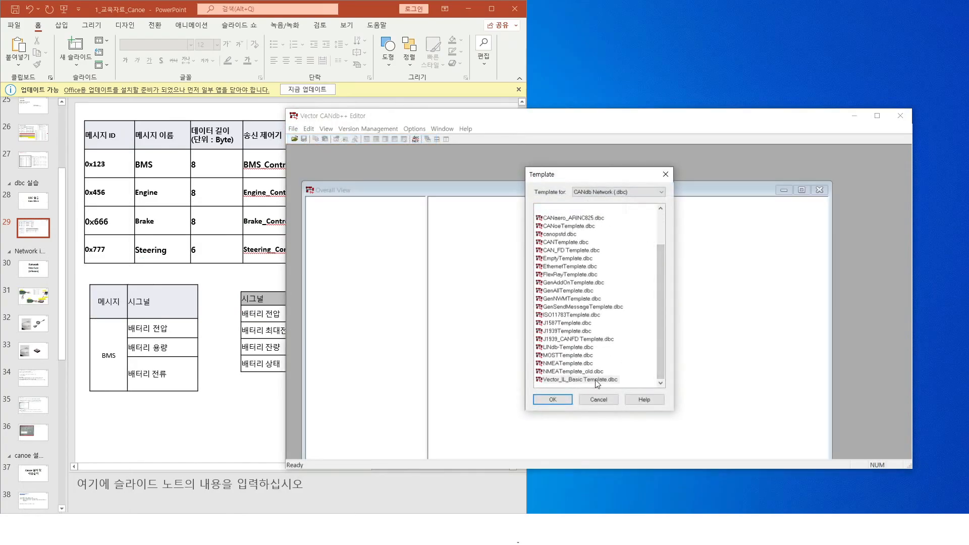
left_click(559, 399)
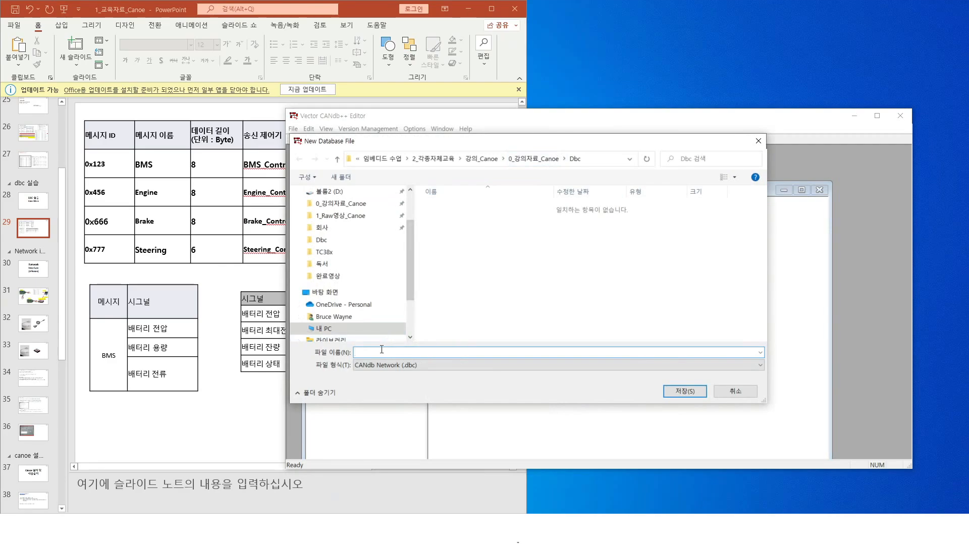
type("TestDbc")
left_click_drag(392, 353, 352, 353)
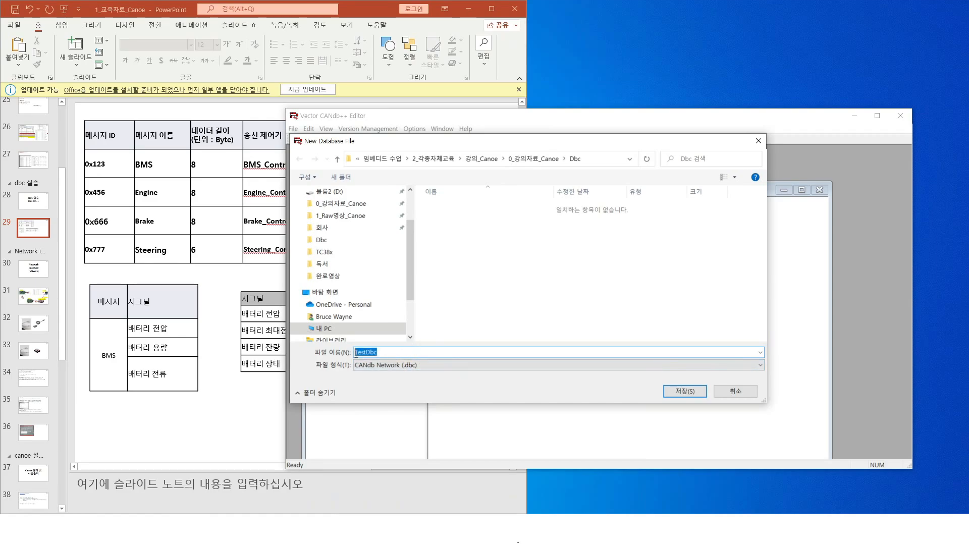
left_click(680, 391)
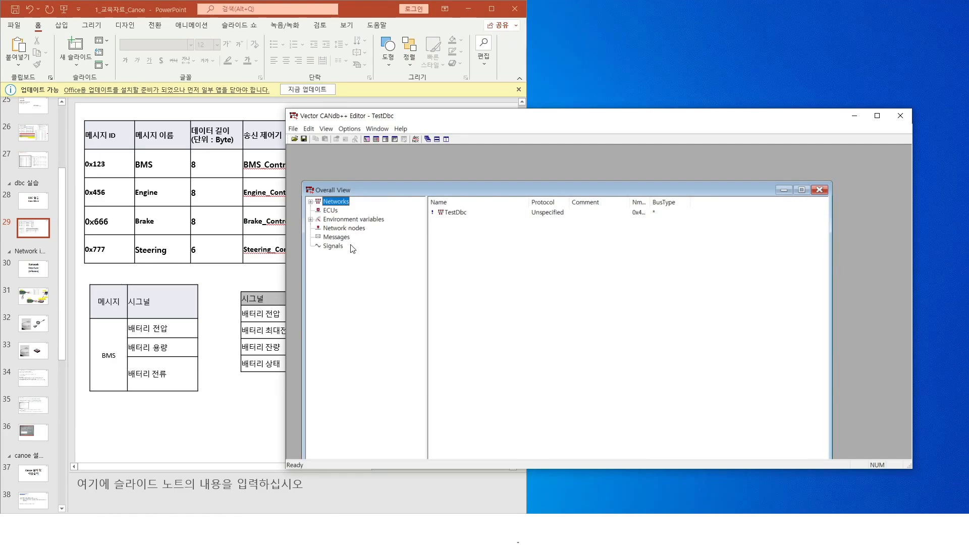
Examine the new database's structure, including the TestDbc network, ECUs, network nodes, messages and signals
key("Right")
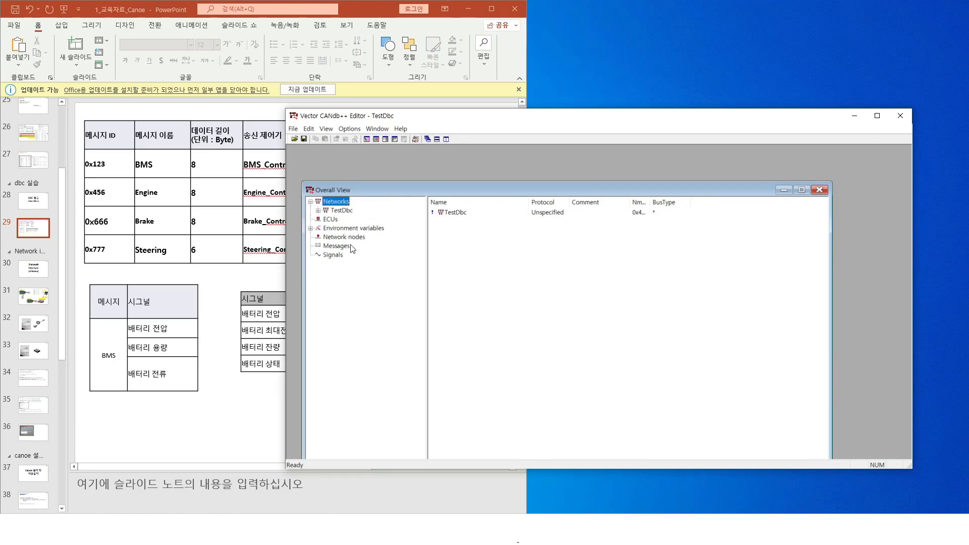
left_click(350, 211)
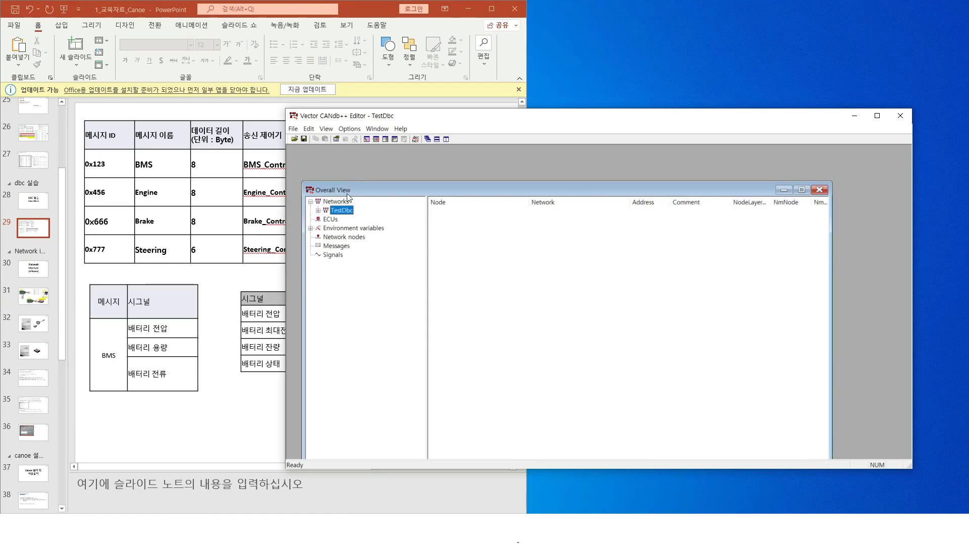
key("Down")
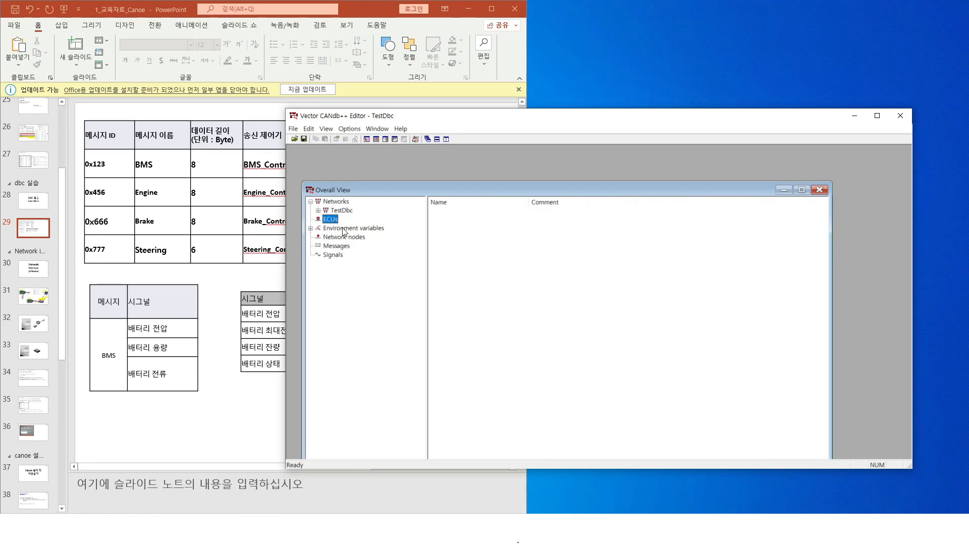
left_click(343, 245)
left_click(331, 221)
left_click(339, 237)
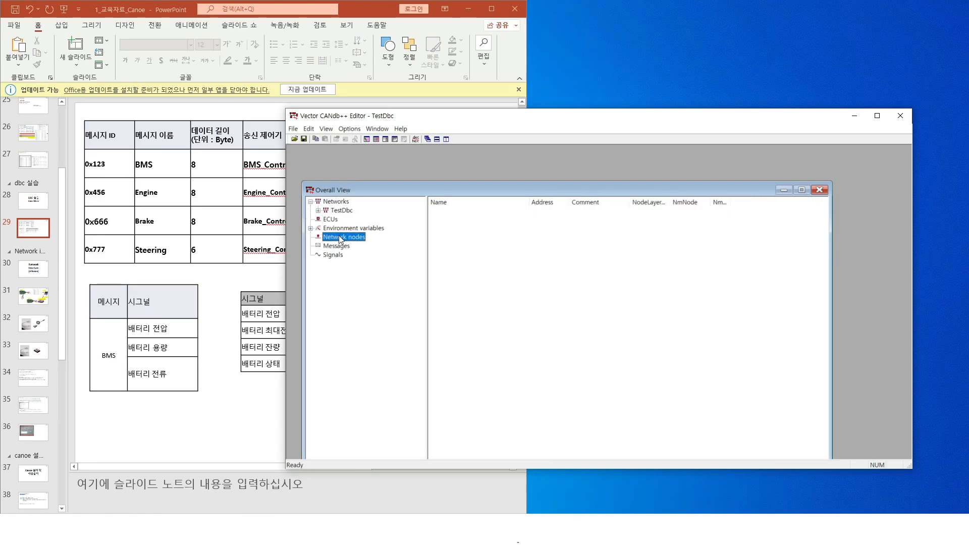
key("Down")
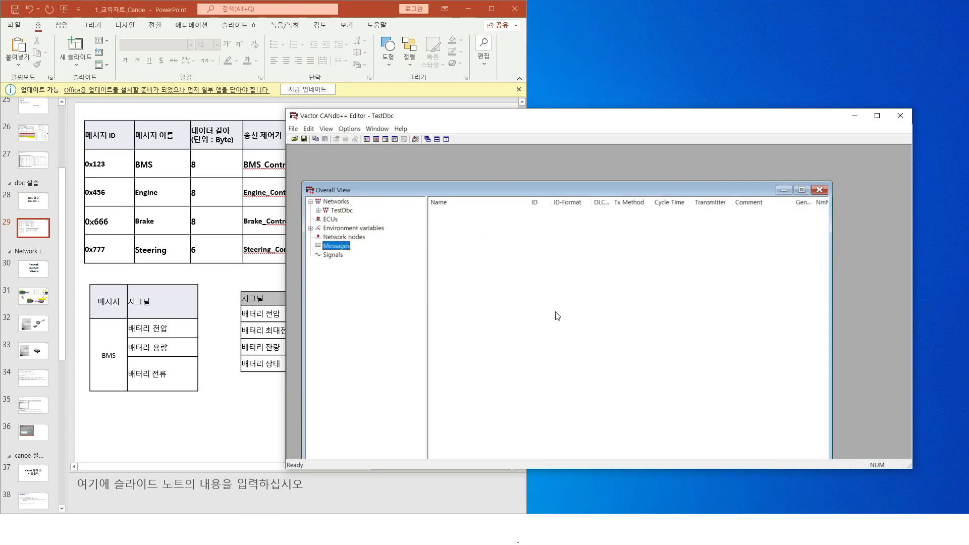
key("Down")
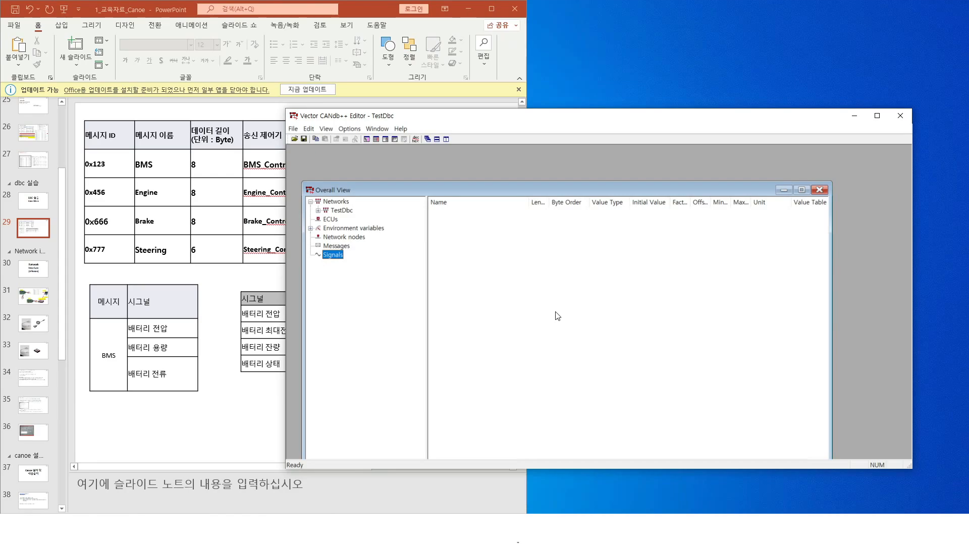
Place the database editor side by side with the slide tables and list the environment variables
left_click_drag(575, 119, 590, 117)
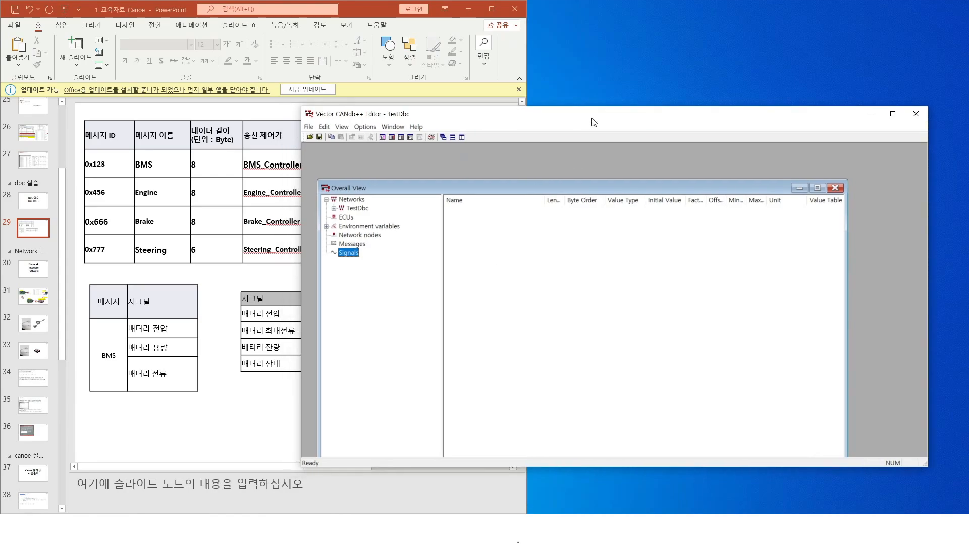
key("super+Right")
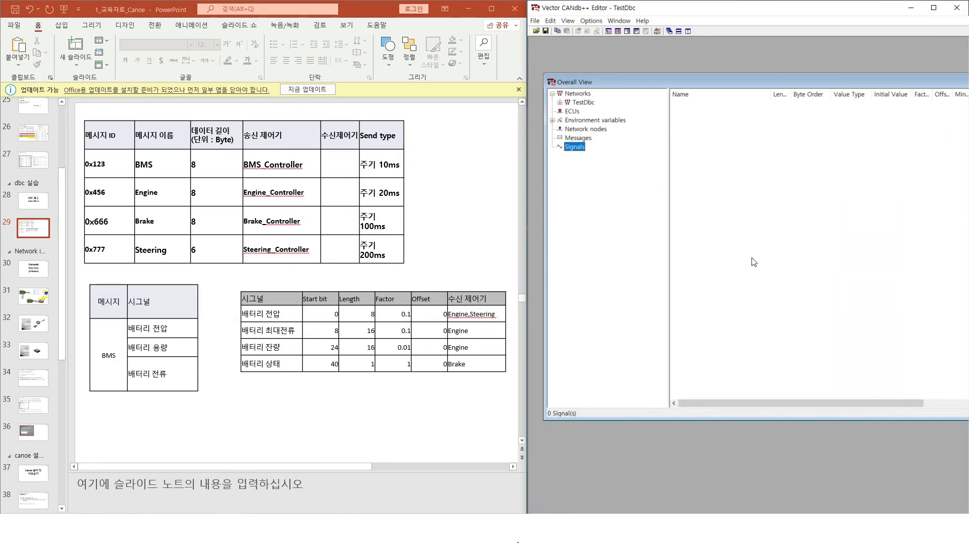
left_click(594, 121)
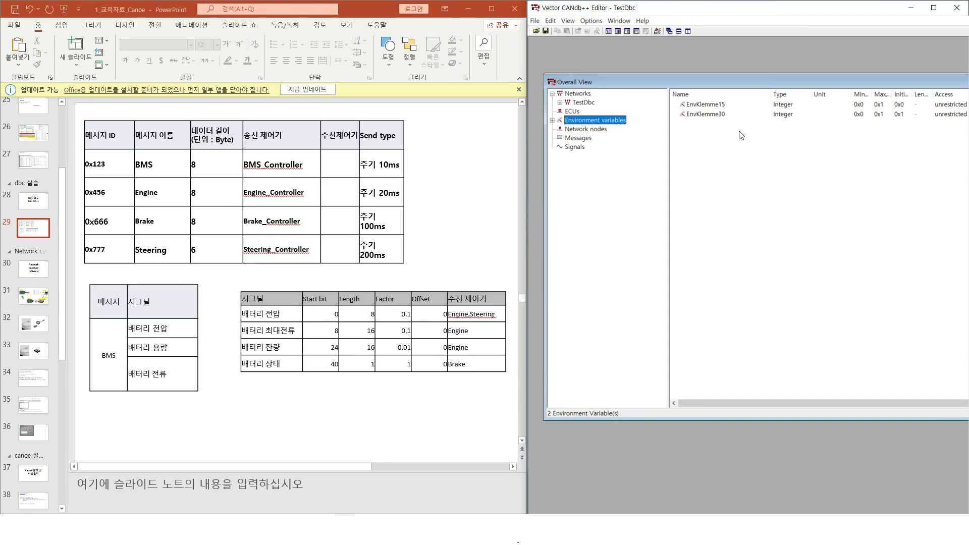
left_click(435, 142)
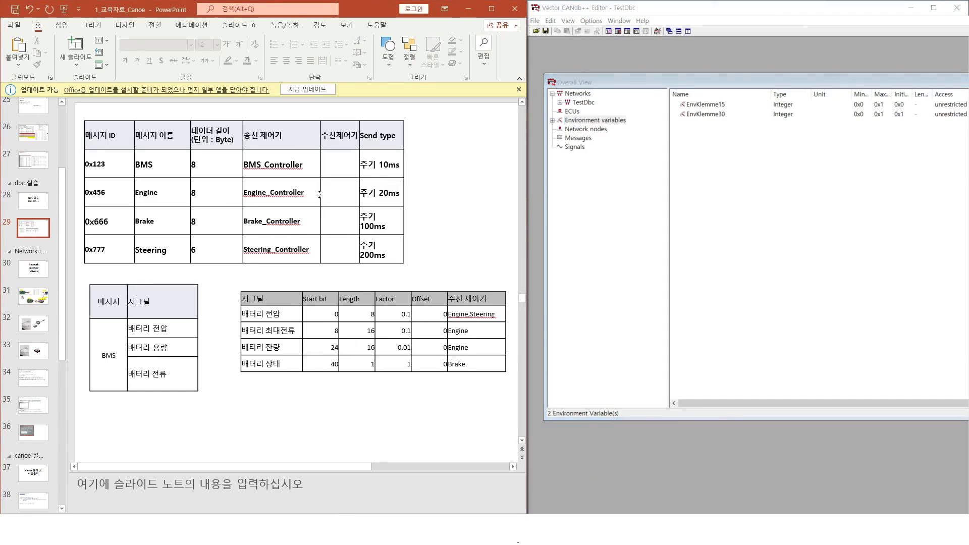
left_click(620, 214)
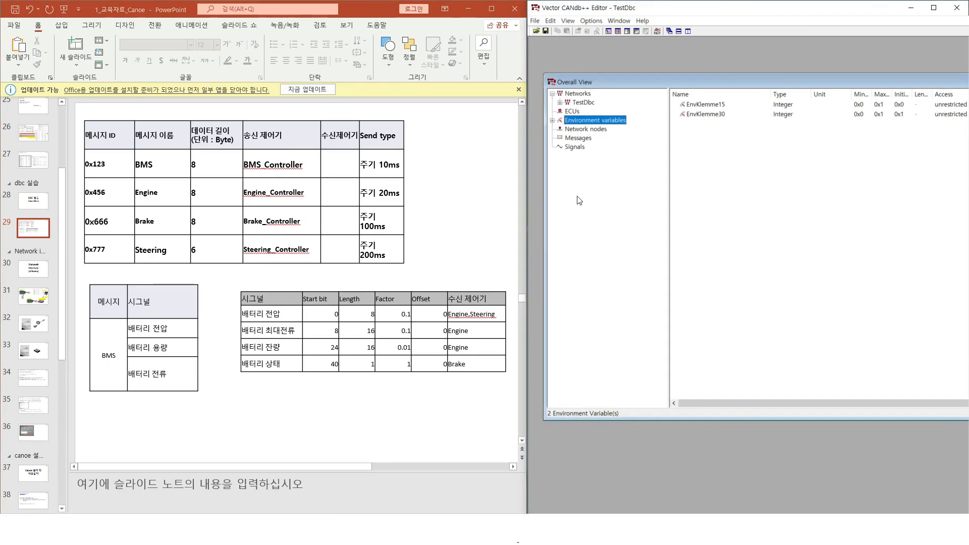
Set the protocol of the TestDbc network to CAN
left_click(584, 102)
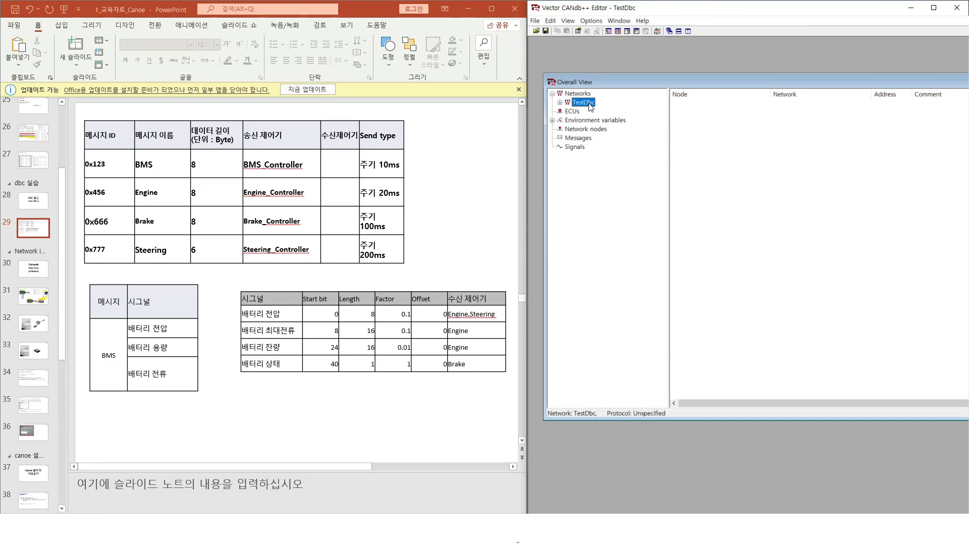
double_click(587, 103)
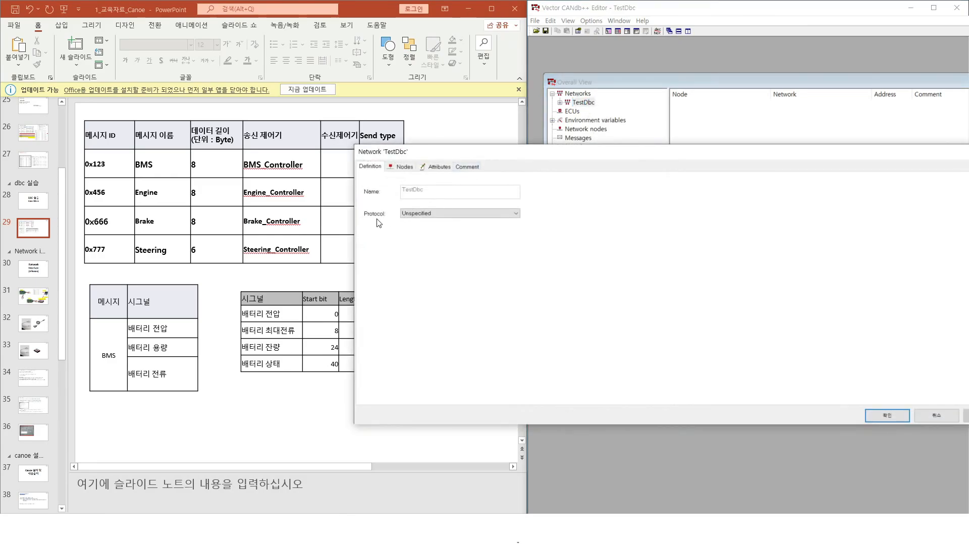
left_click(409, 213)
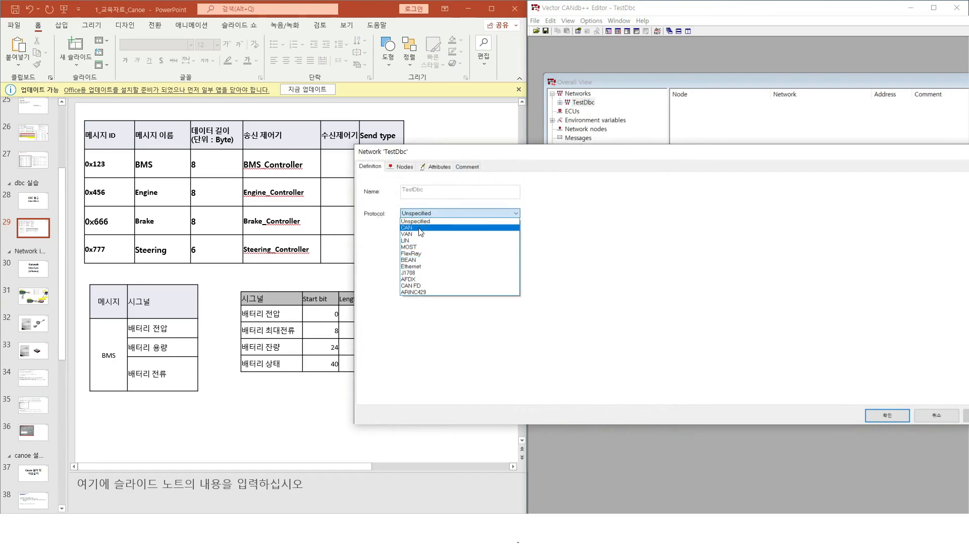
left_click(420, 228)
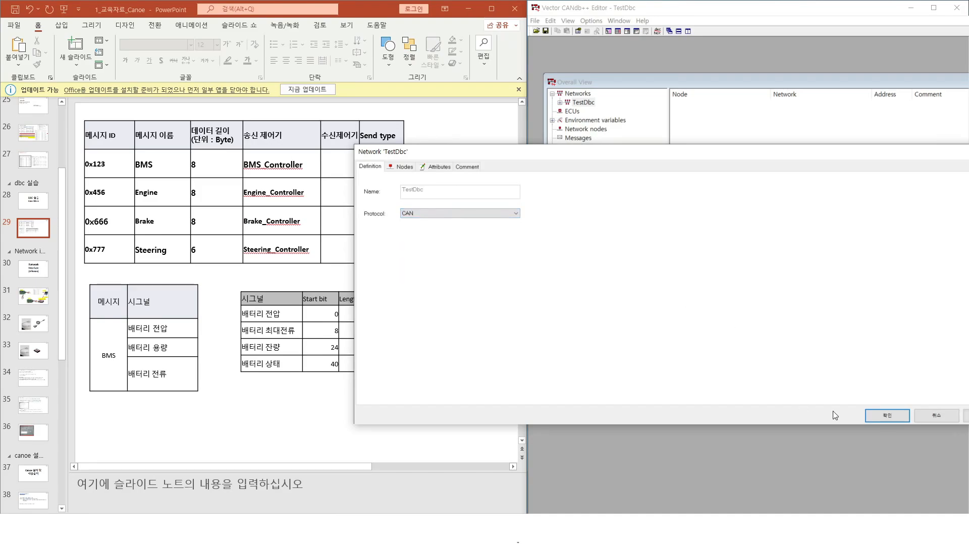
left_click(892, 412)
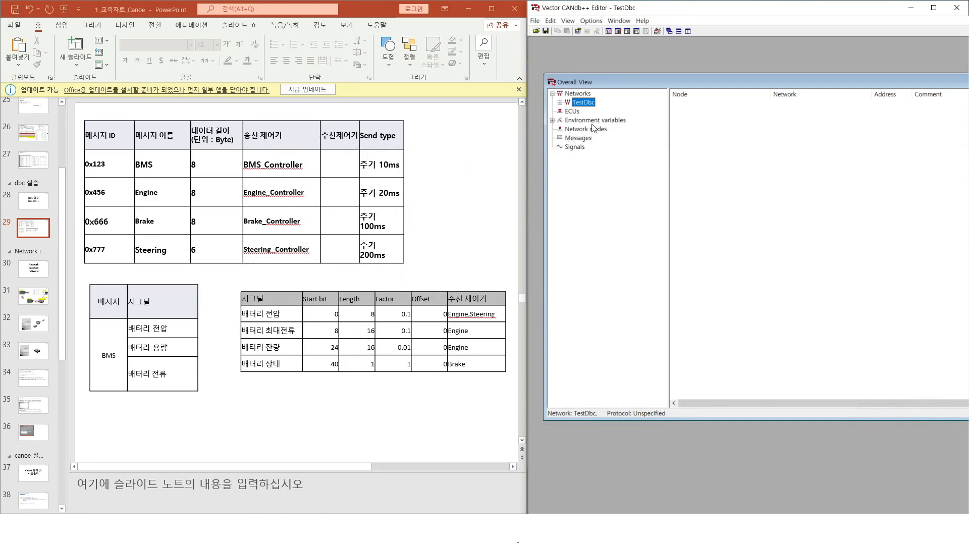
left_click(578, 114)
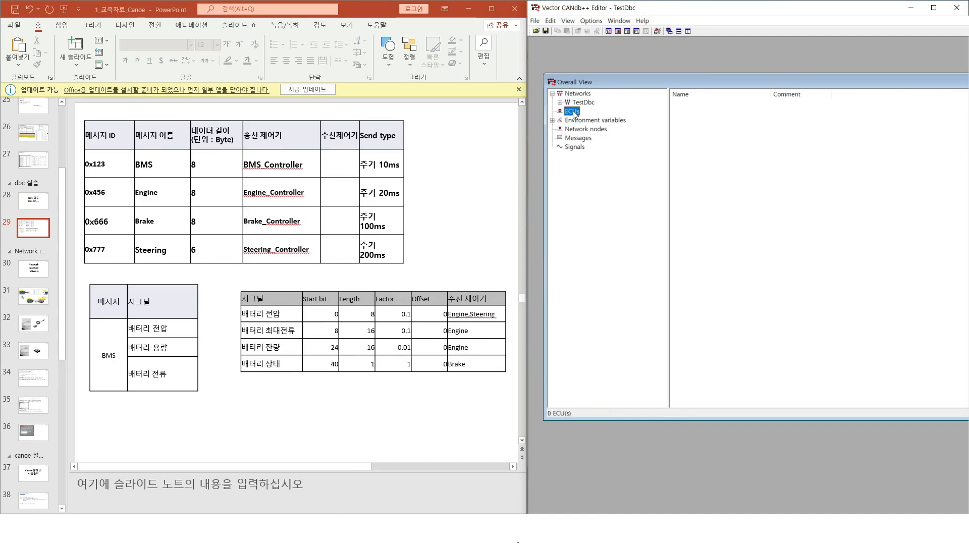
right_click(578, 113)
left_click(626, 101)
left_click(583, 130)
right_click(605, 134)
left_click(618, 110)
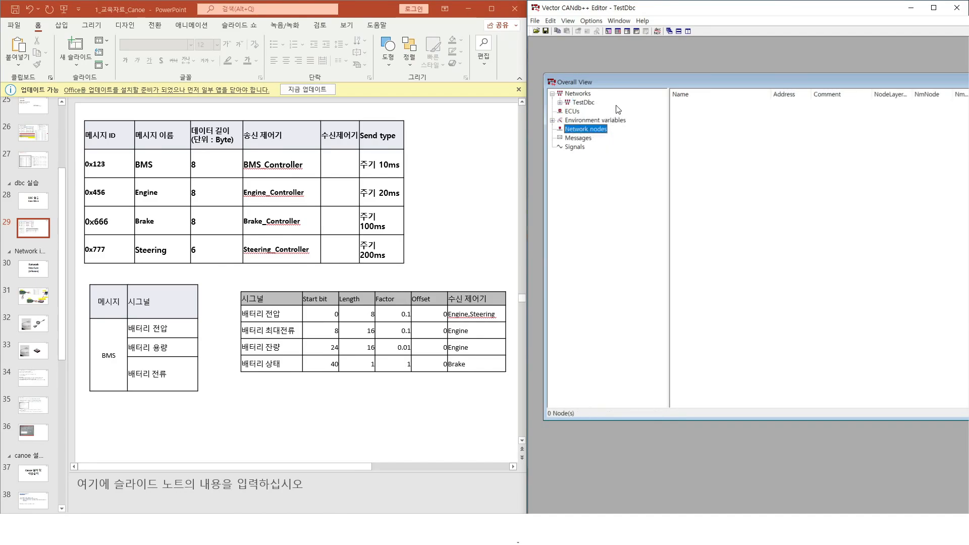
Add a network node named BMS_Controller to the database
right_click(600, 130)
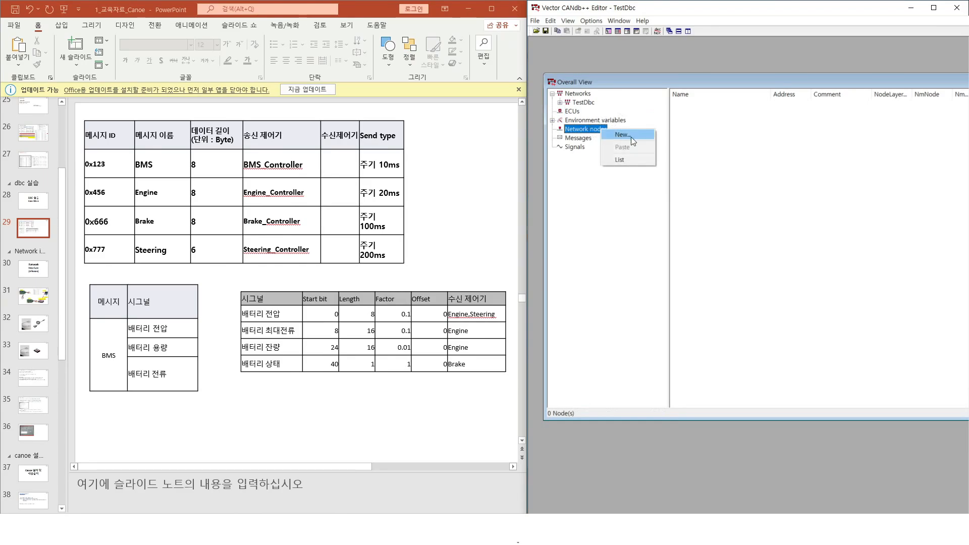
left_click(634, 138)
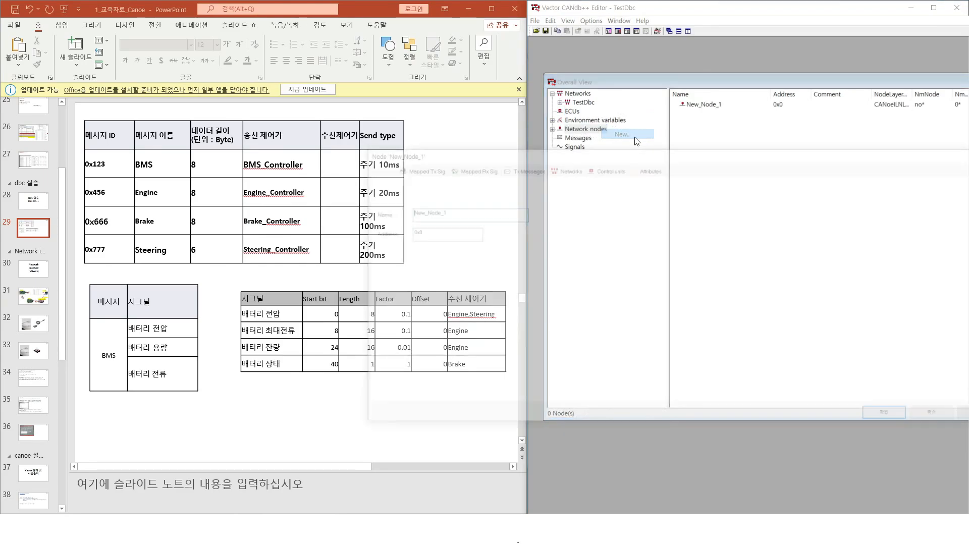
double_click(469, 212)
type("BMS_COntroller")
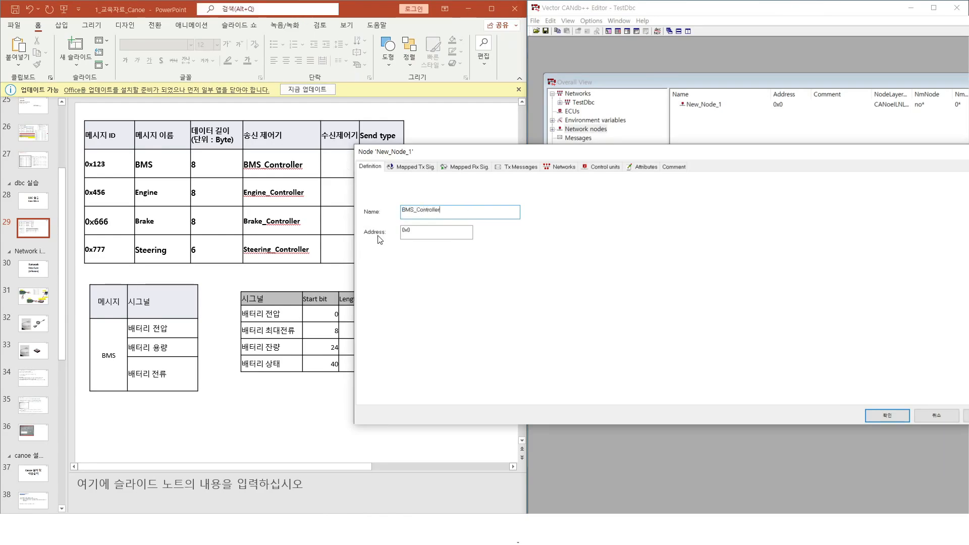
left_click(447, 229)
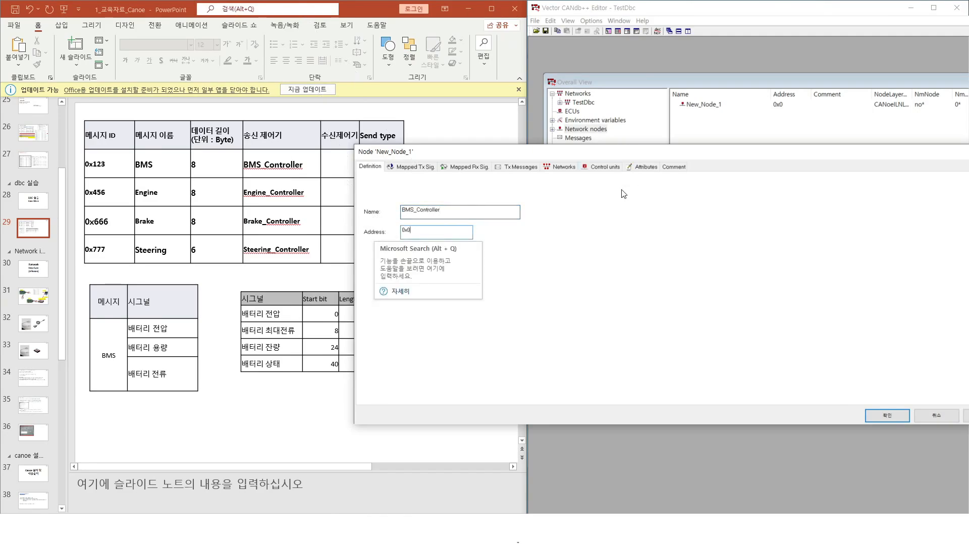
left_click_drag(459, 209, 359, 206)
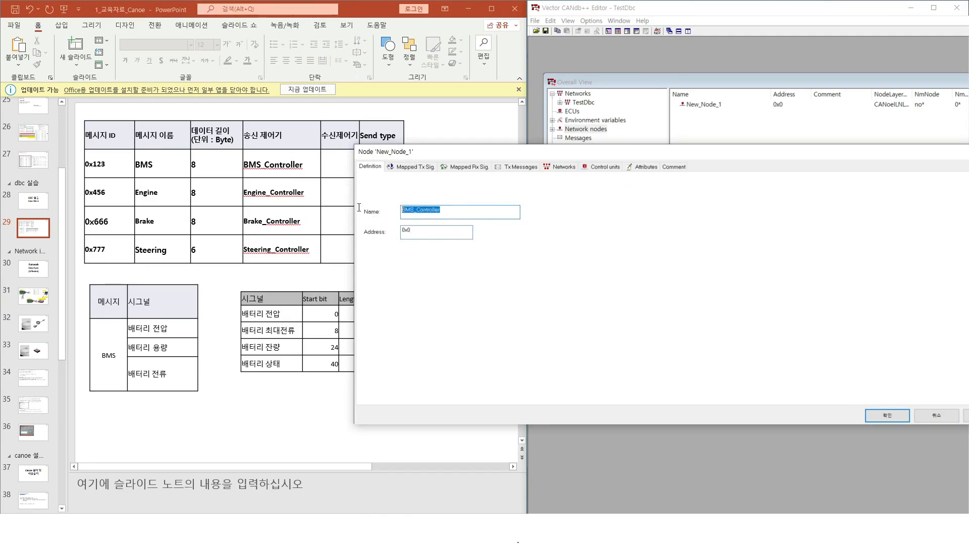
left_click_drag(450, 234, 383, 229)
left_click(442, 235)
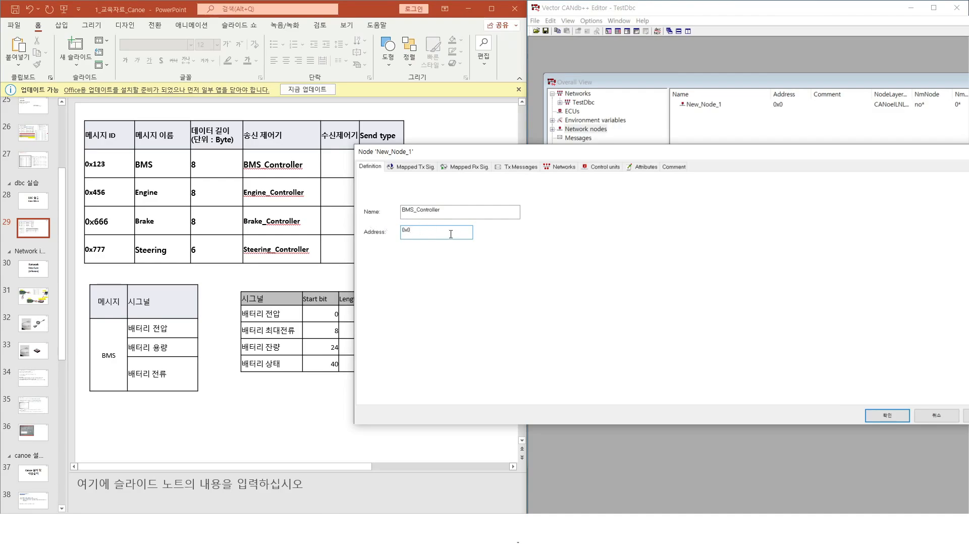
left_click_drag(450, 234, 399, 234)
left_click(411, 234)
left_click(432, 232)
left_click(441, 228)
left_click(462, 211)
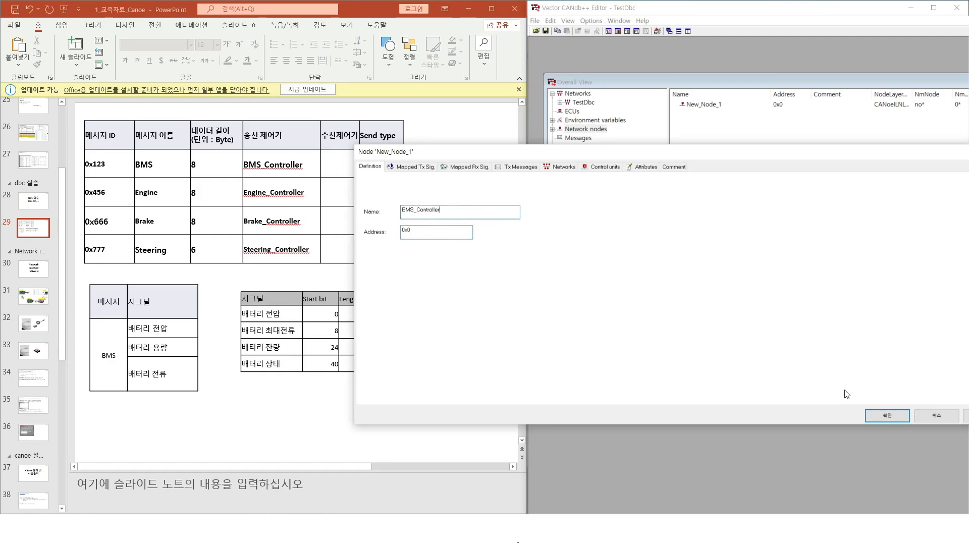
left_click(887, 415)
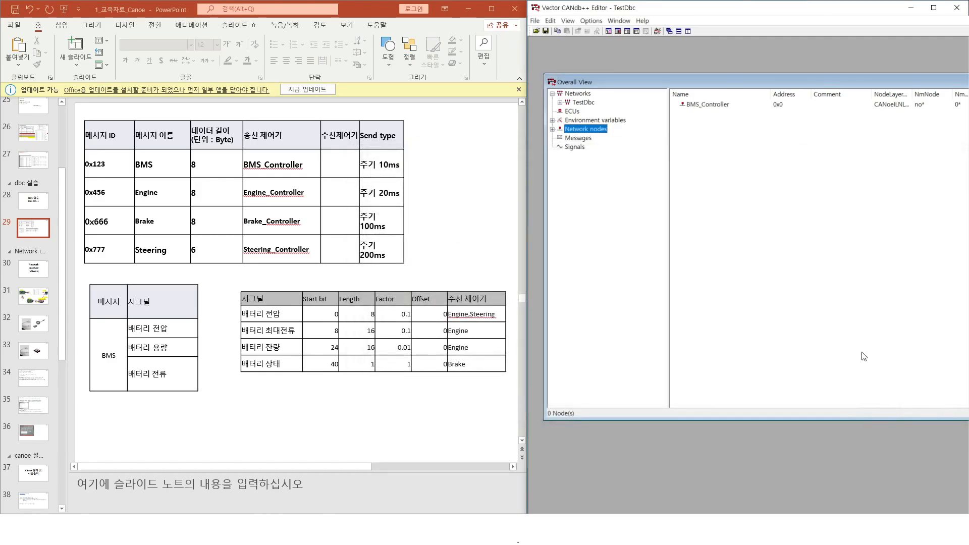
Add a network node named Engine_Controller to the database
left_click(553, 129)
right_click(592, 130)
left_click(614, 135)
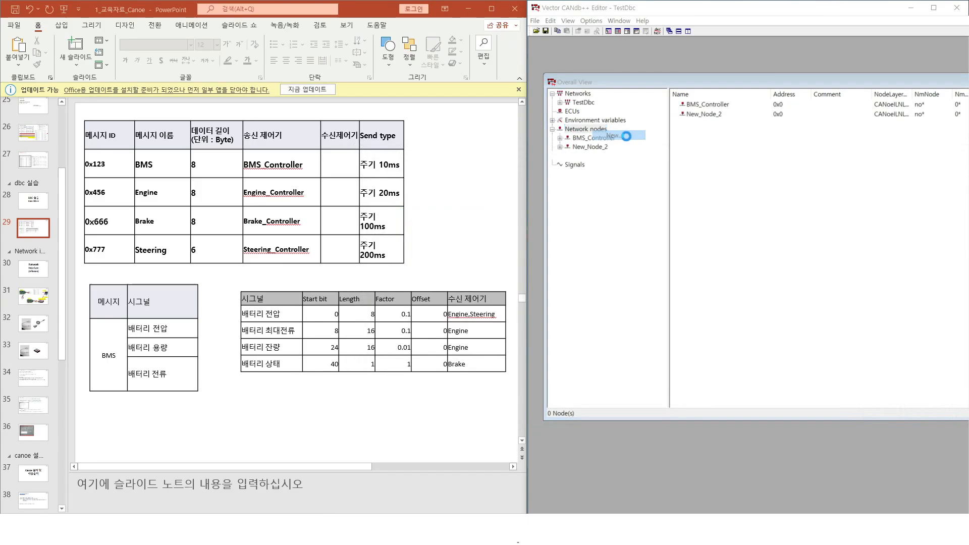
double_click(462, 211)
type("Engine_Controller")
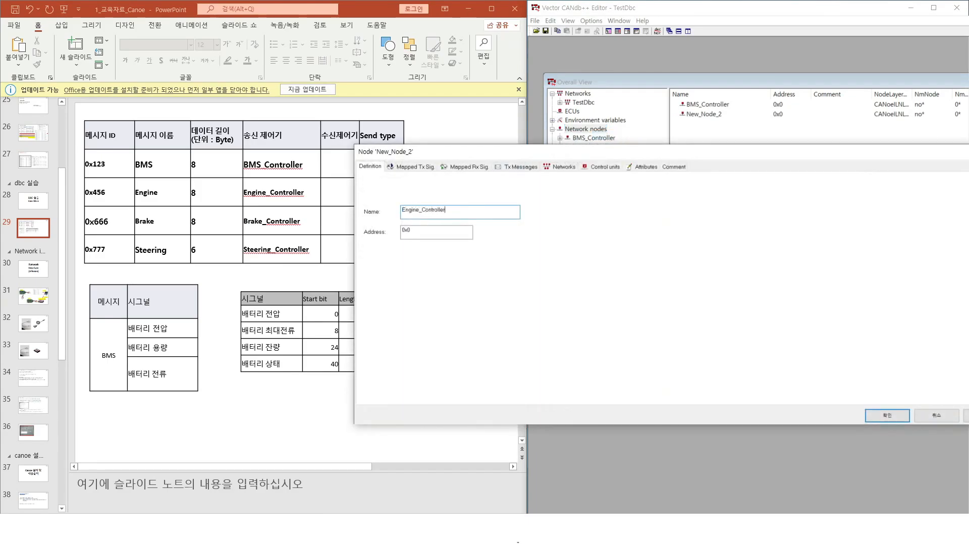
key("Return")
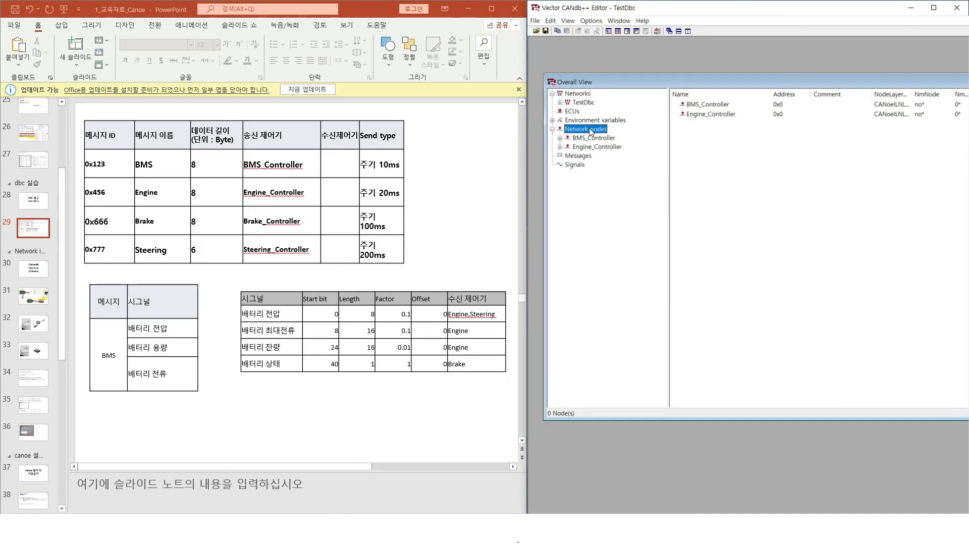
Add a network node named Brake_Controller to the database
right_click(590, 130)
left_click(617, 133)
double_click(461, 211)
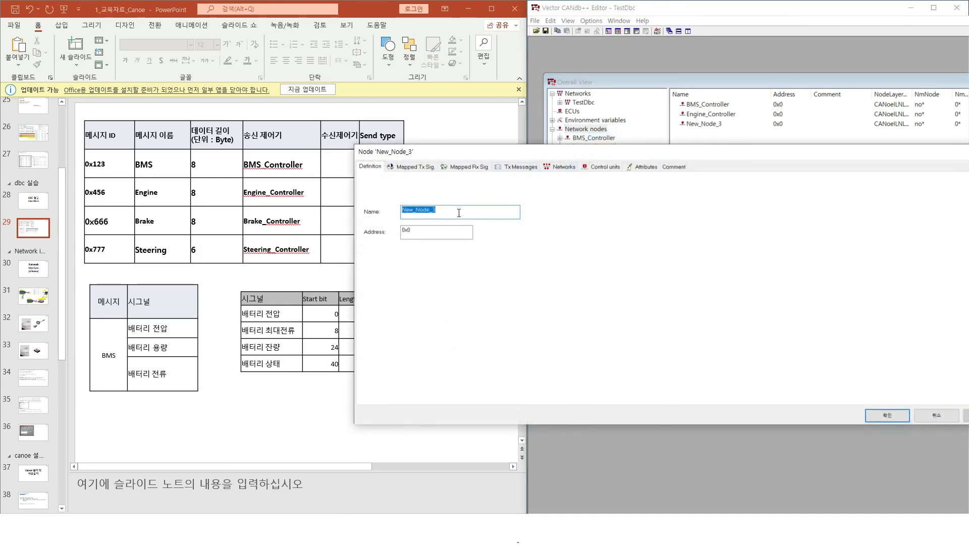
type("Brake_COntroller")
key("Return")
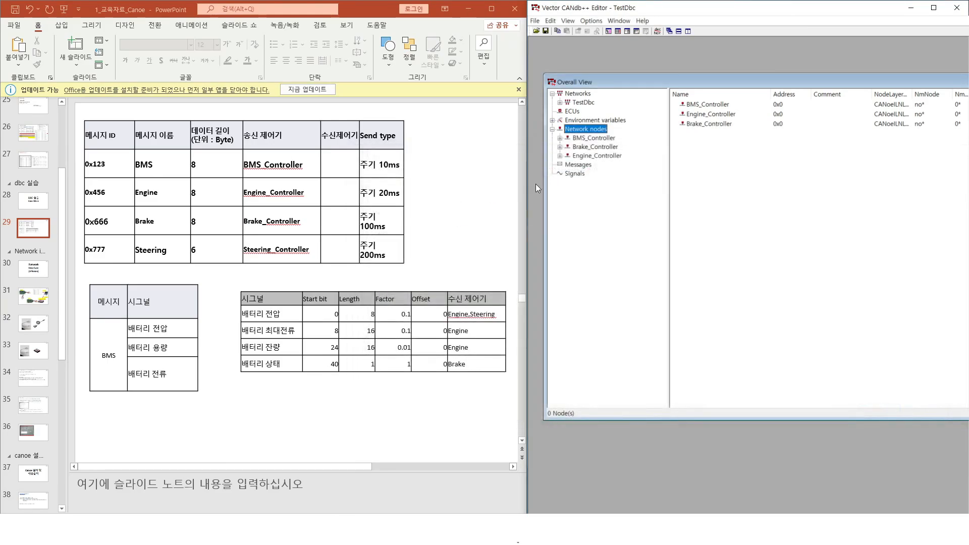
Add a network node named Steering_Controller to the database
right_click(585, 129)
left_click(603, 133)
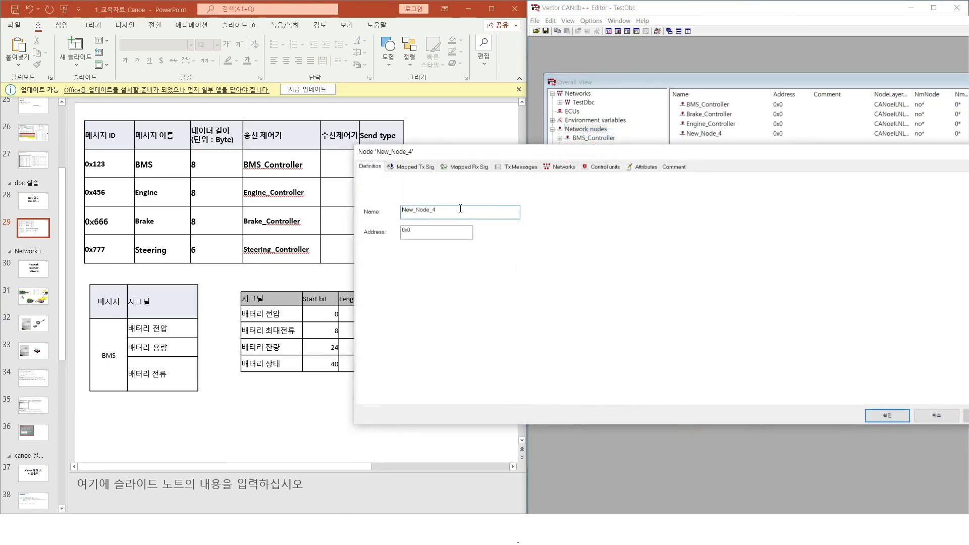
double_click(461, 210)
type("Steering_CO")
type("ontroller")
key("Return")
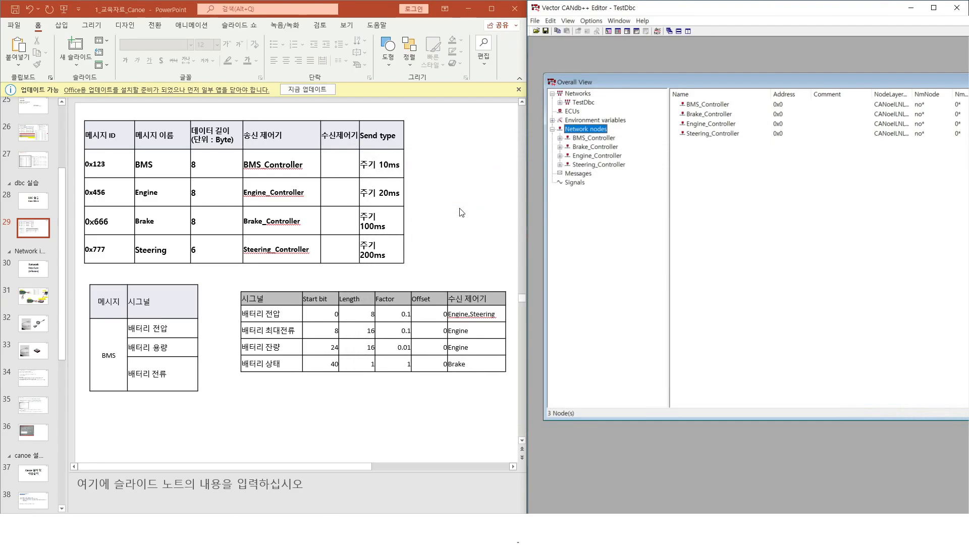
Check the BMS row in the slide's message table and create a new message named BMS in the database
left_click(586, 175)
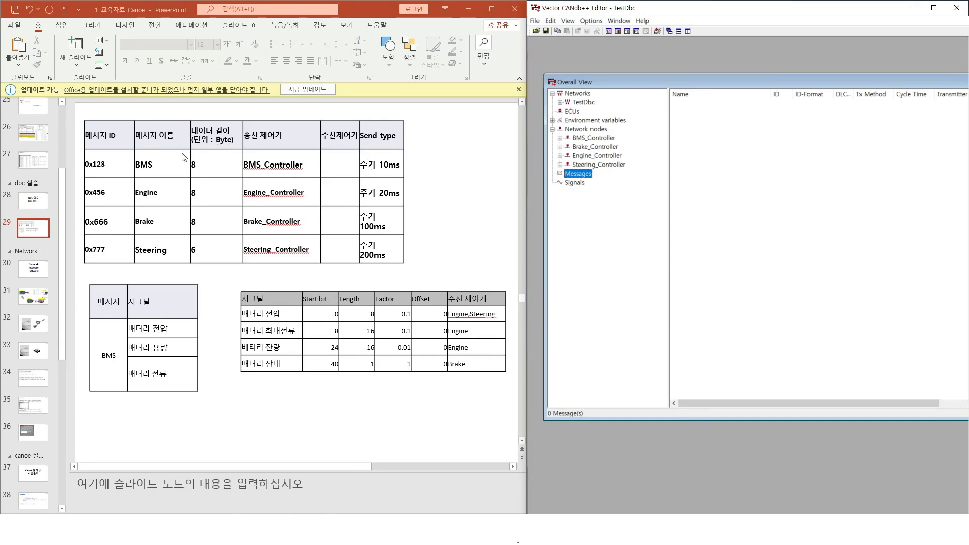
left_click(143, 163)
left_click_drag(127, 162, 355, 159)
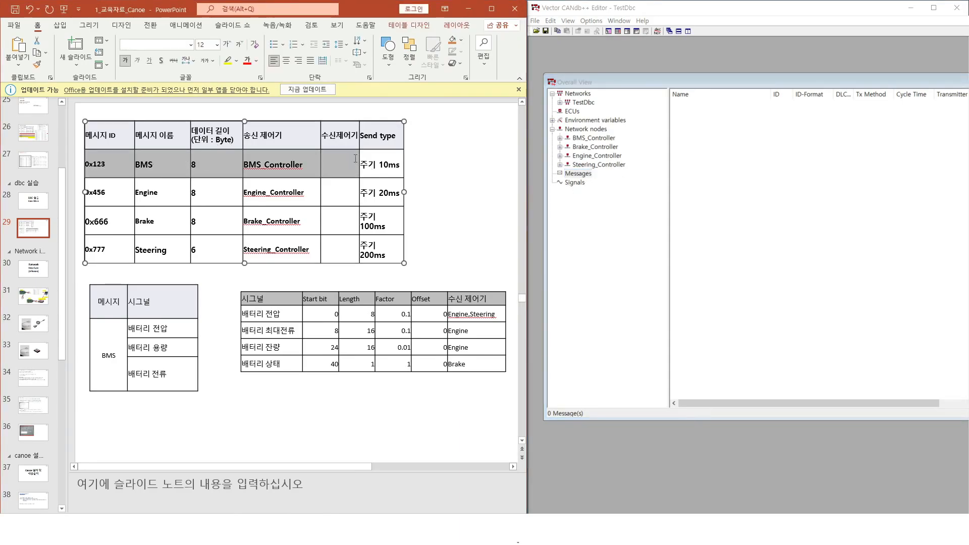
left_click(599, 208)
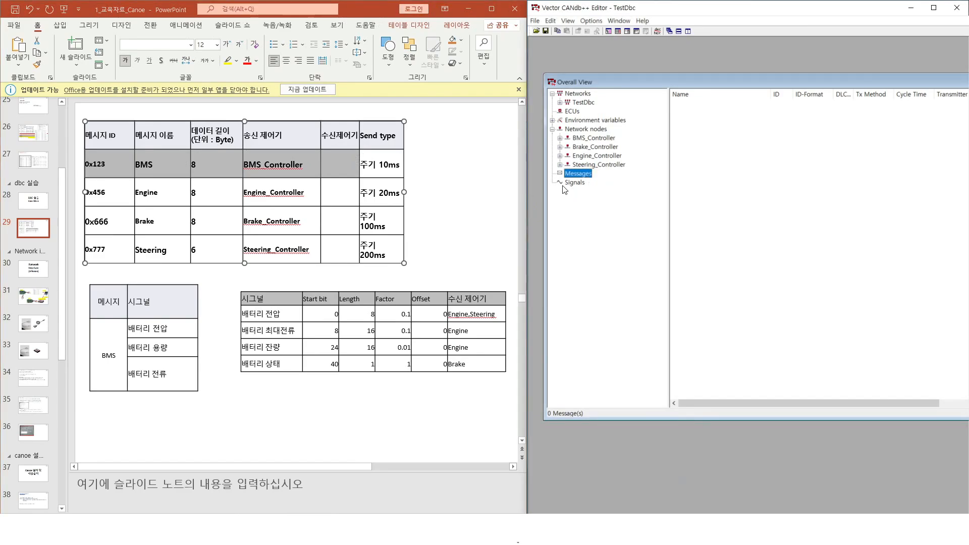
right_click(589, 176)
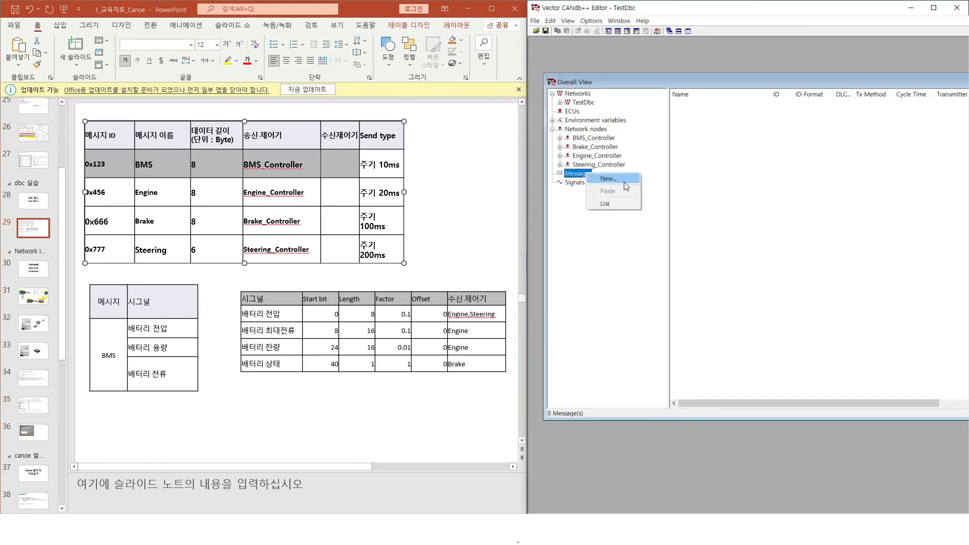
left_click(623, 182)
double_click(488, 203)
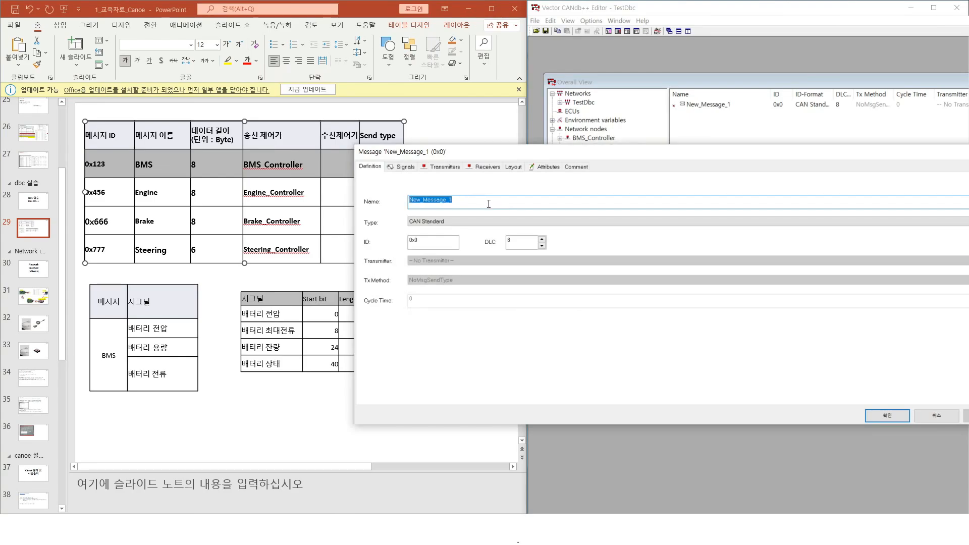
type("BMS")
Define the BMS message as CAN Standard with ID 0x123 and a DLC of 8
left_click(486, 222)
left_click(478, 223)
left_click(474, 224)
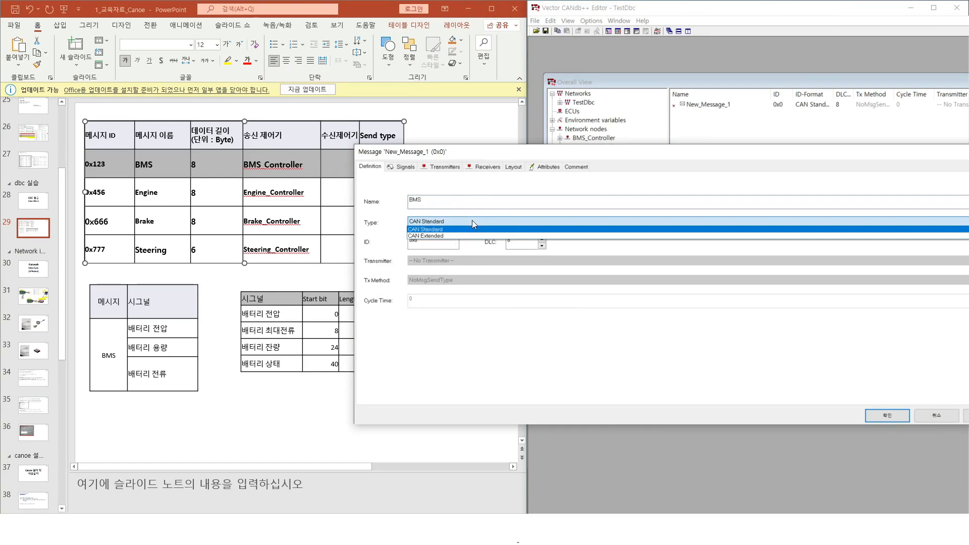
left_click(472, 221)
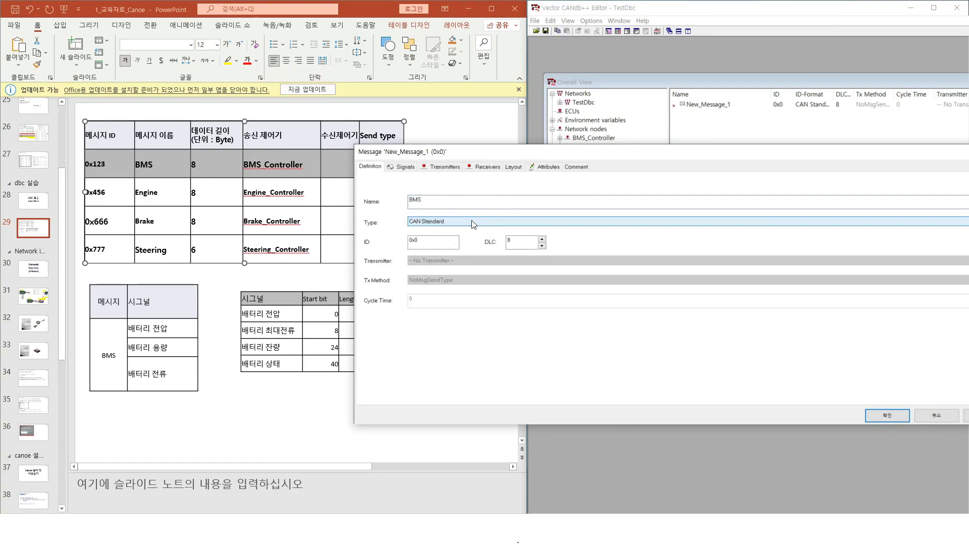
double_click(444, 242)
type("0x123")
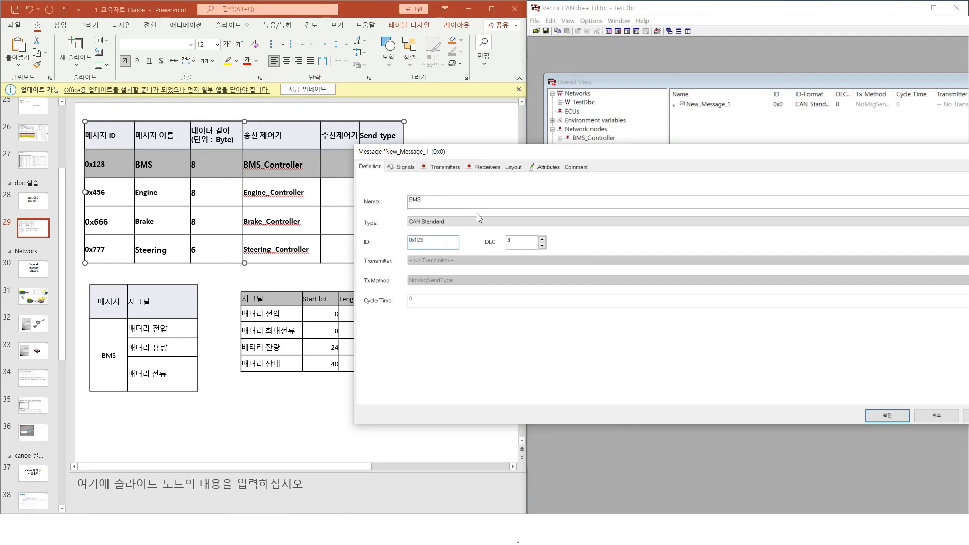
double_click(525, 240)
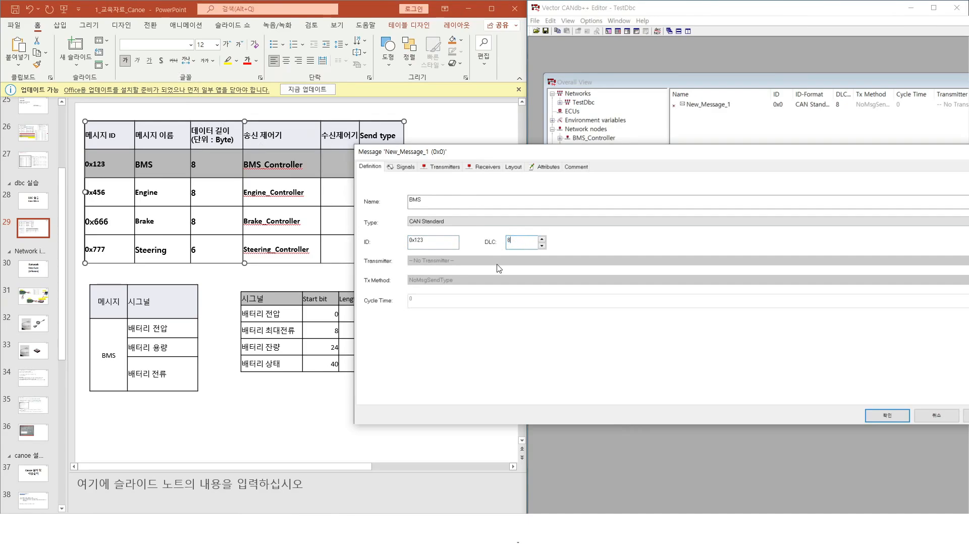
left_click(891, 414)
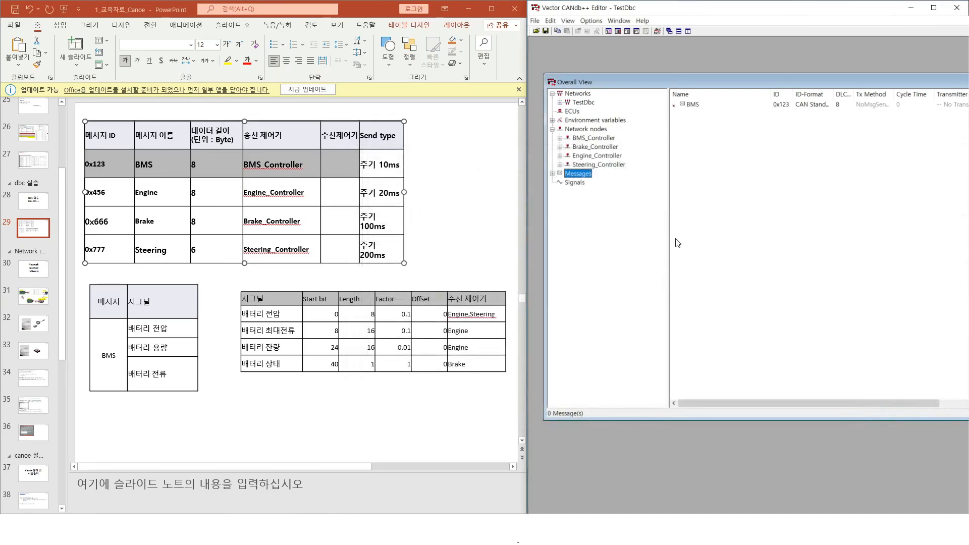
Set the GenMsgCycleTime attribute of the BMS message to 10
double_click(587, 174)
double_click(597, 183)
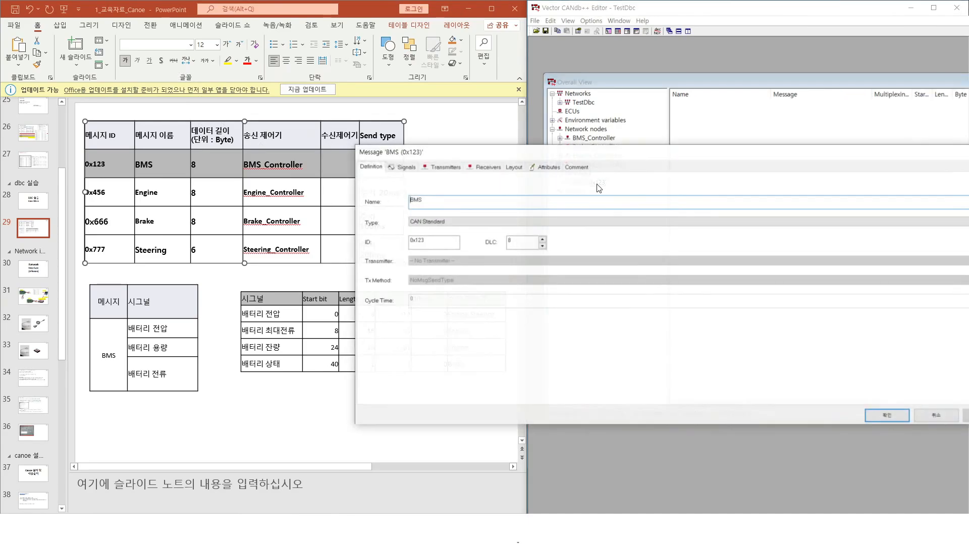
left_click(549, 167)
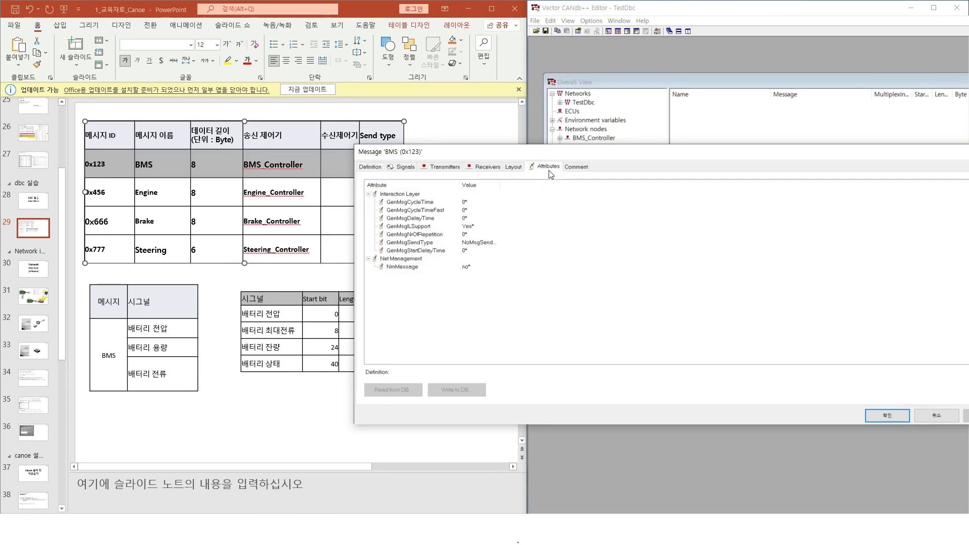
left_click(425, 203)
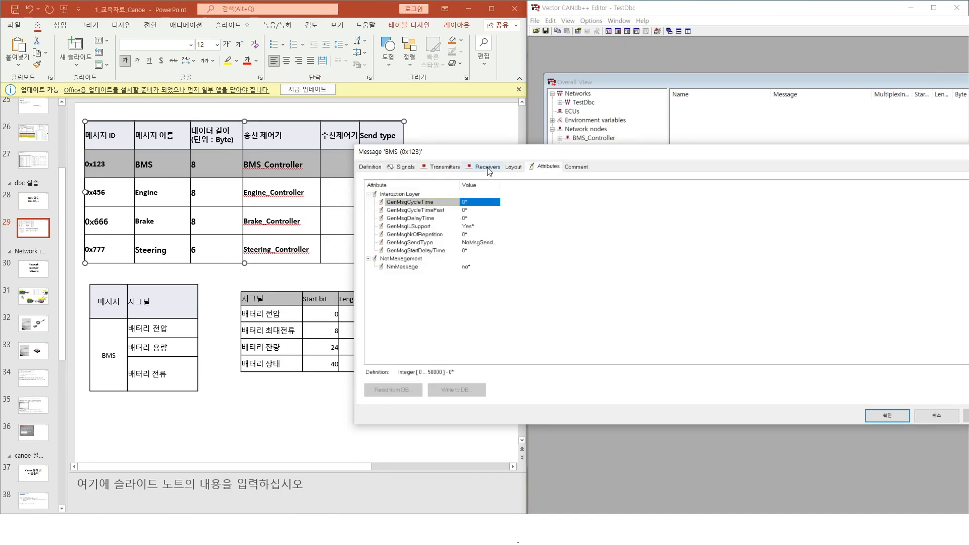
left_click_drag(487, 153, 514, 207)
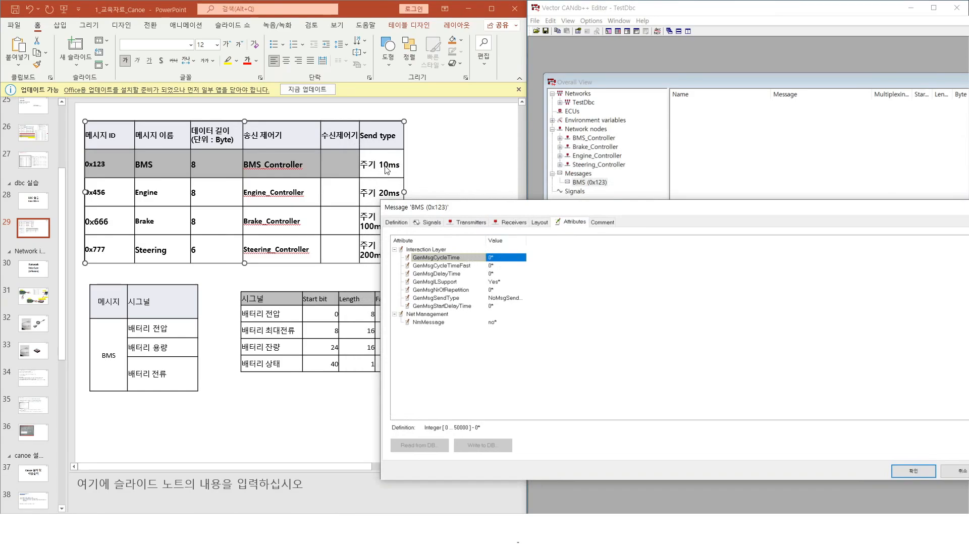
left_click(501, 256)
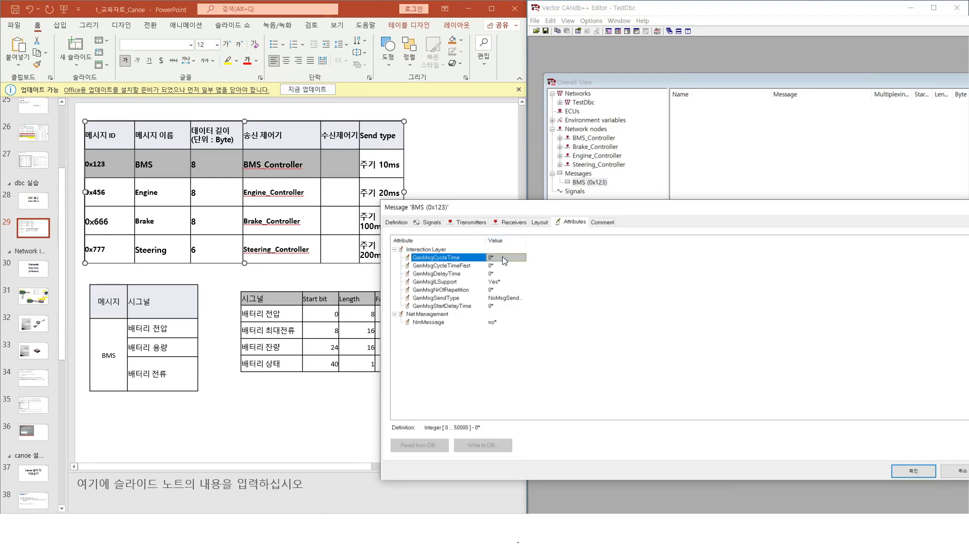
left_click(487, 258)
type("10")
left_click(910, 469)
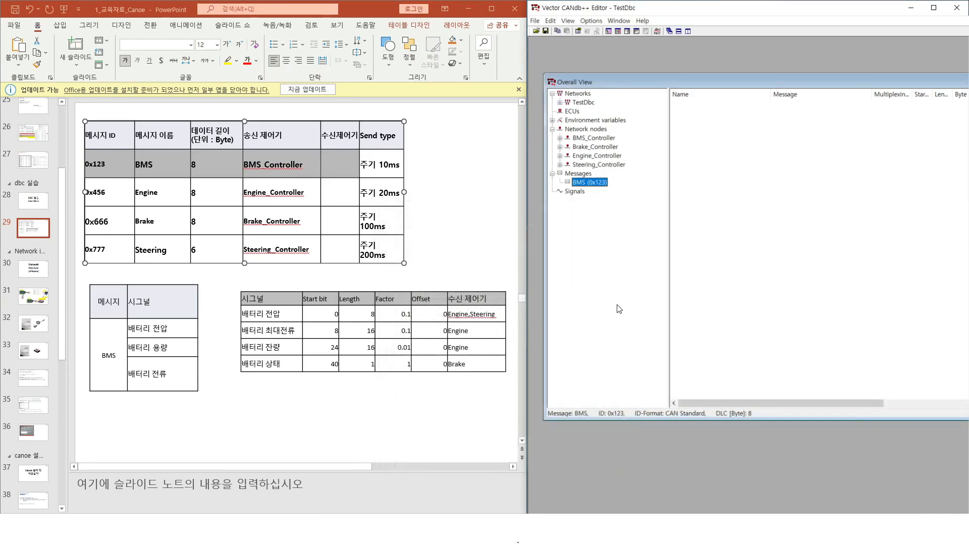
Examine the slide tables for the signals belonging to the BMS message and their definitions
left_click(163, 157)
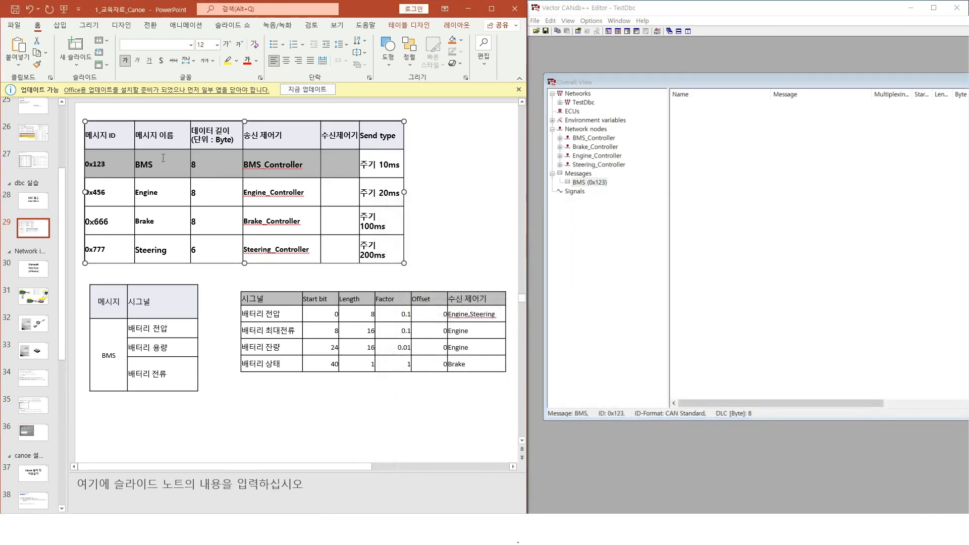
left_click_drag(170, 167, 137, 166)
left_click(161, 166)
left_click_drag(275, 305, 281, 373)
left_click(290, 398)
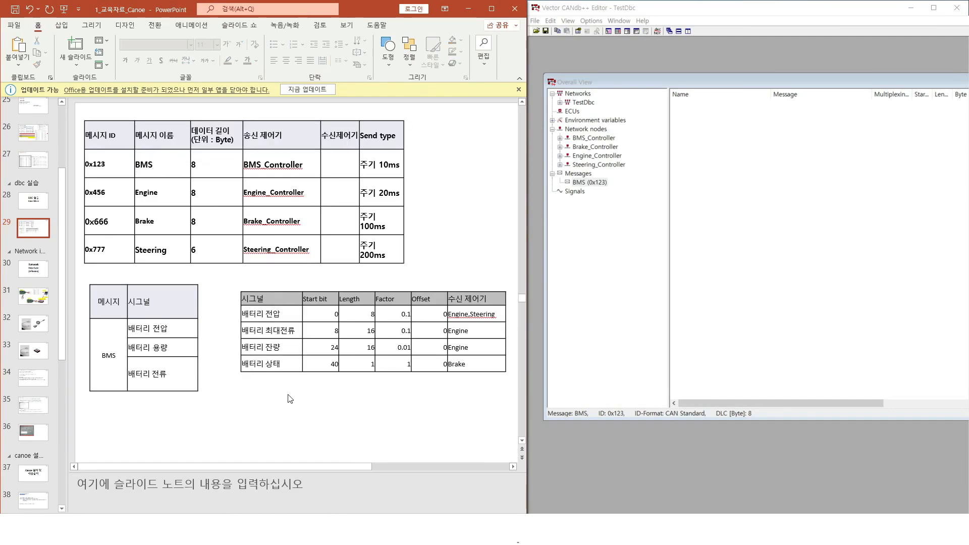
left_click_drag(176, 312, 175, 383)
left_click(220, 361)
left_click_drag(293, 314, 286, 364)
left_click(152, 373)
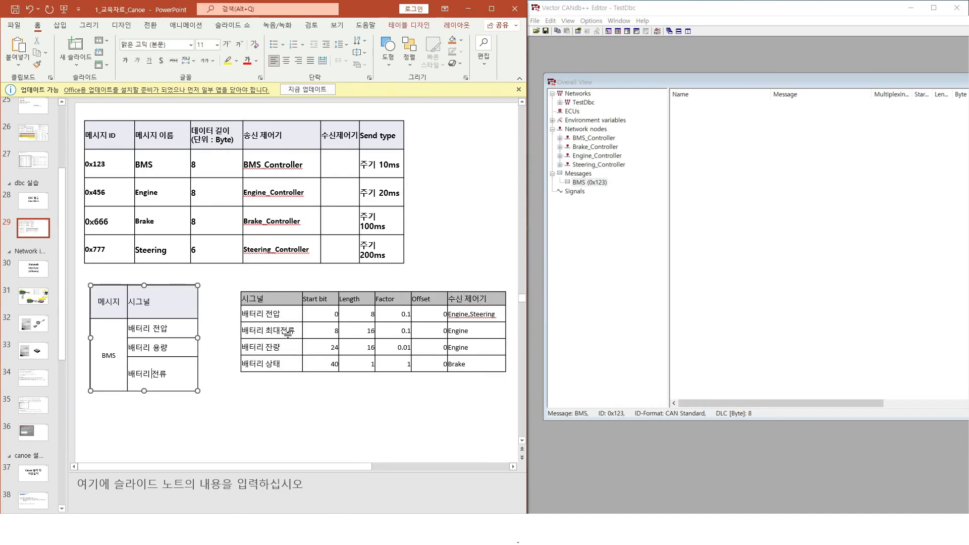
left_click_drag(265, 308, 279, 367)
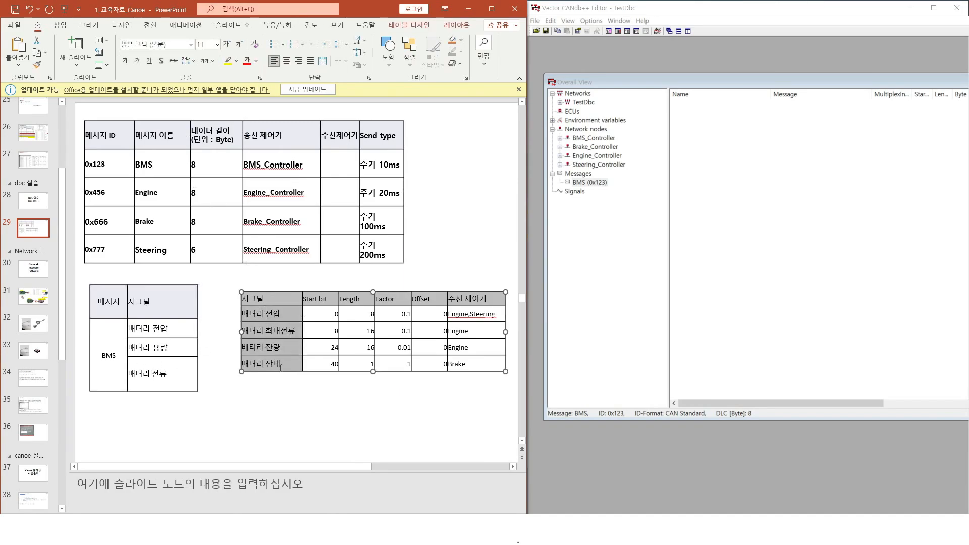
Create a new signal named BMS_BatVolt and place its definition beside the slide's signal table
left_click(571, 192)
right_click(584, 194)
left_click(601, 198)
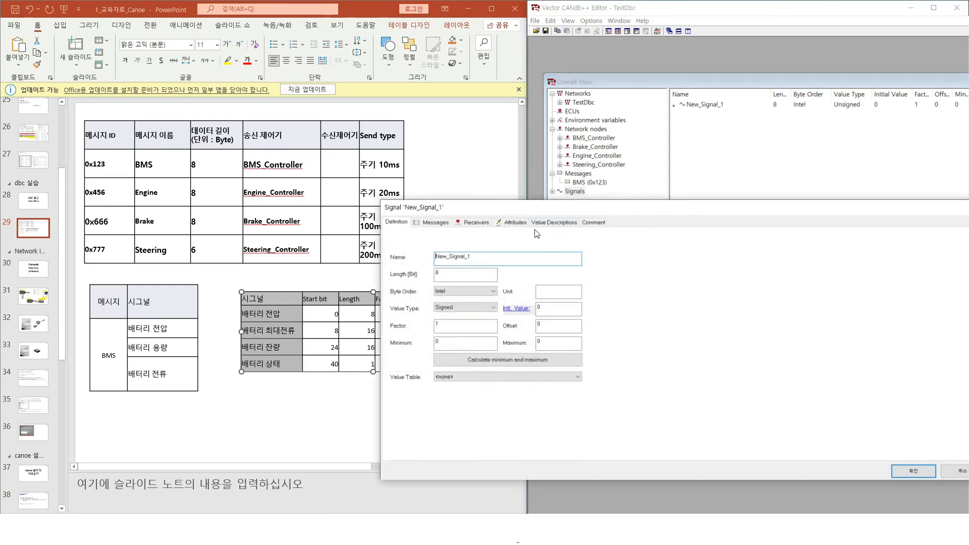
double_click(494, 256)
type("BMS_BatVolt")
left_click_drag(492, 207, 623, 210)
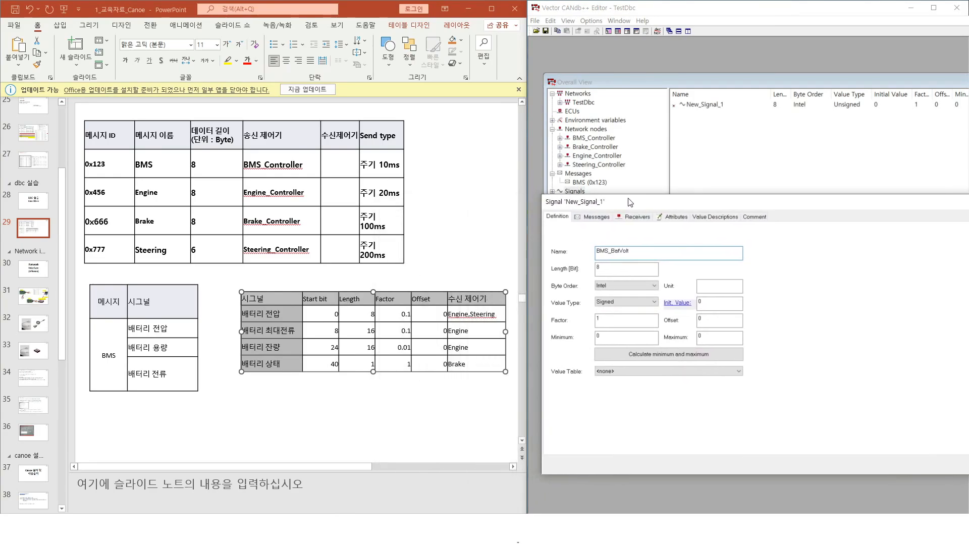
Define the BMS_BatVolt signal with a length of 8 bits, a factor of 0.1 and an offset of 0
double_click(623, 269)
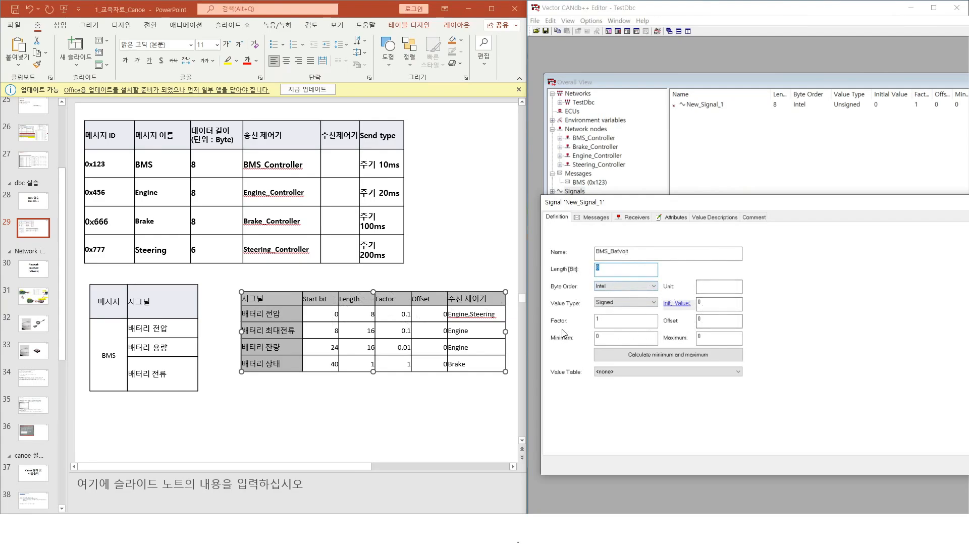
left_click(631, 325)
type("0.1")
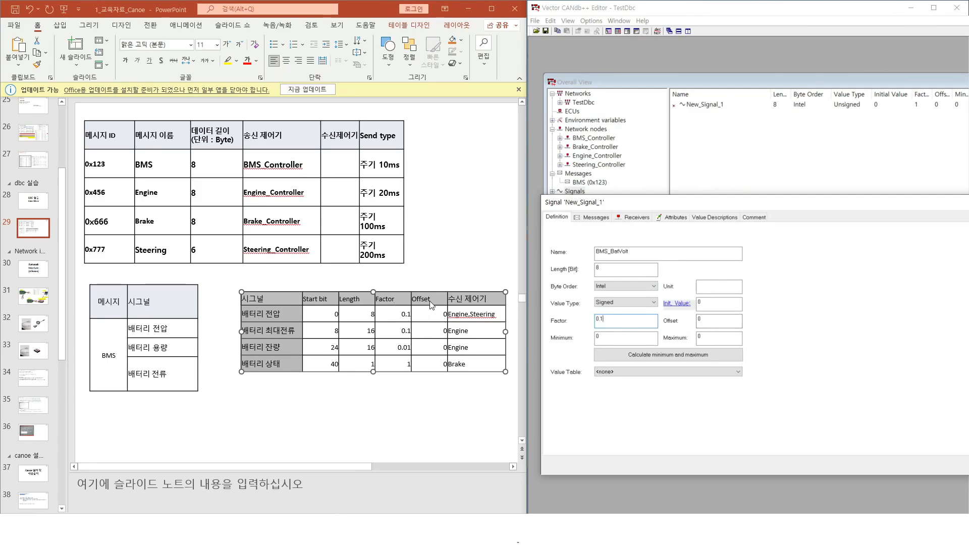
key("Tab")
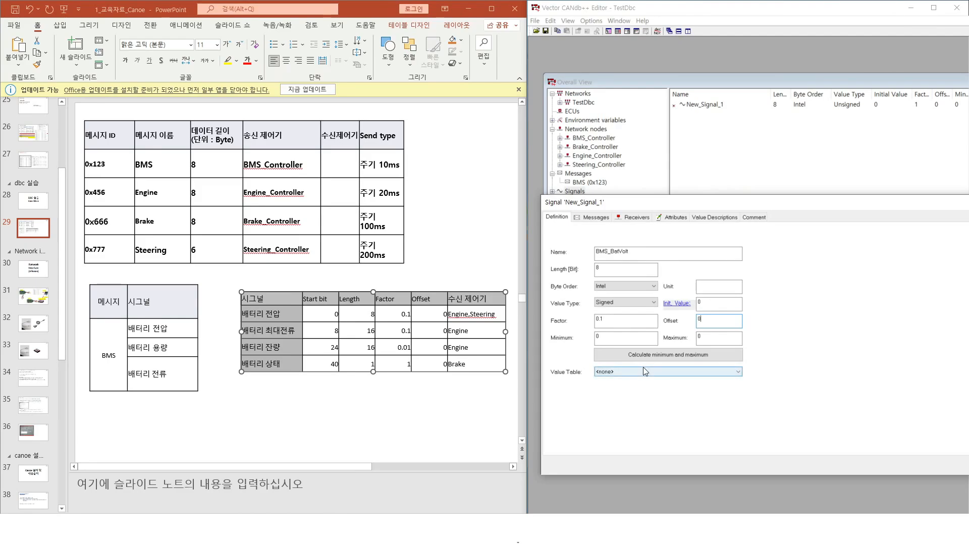
Examine the available byte order and value type options for the BMS_BatVolt signal
left_click(627, 285)
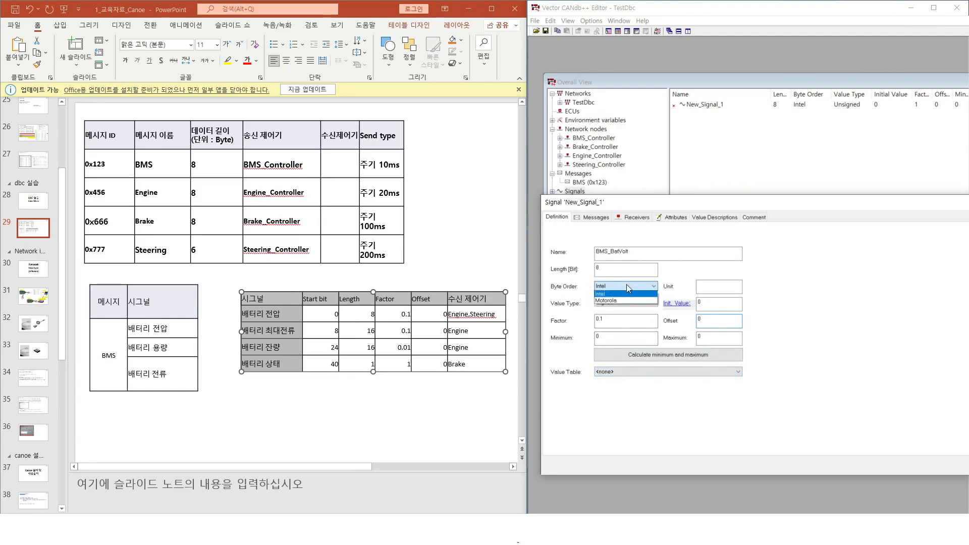
left_click(626, 293)
left_click(626, 303)
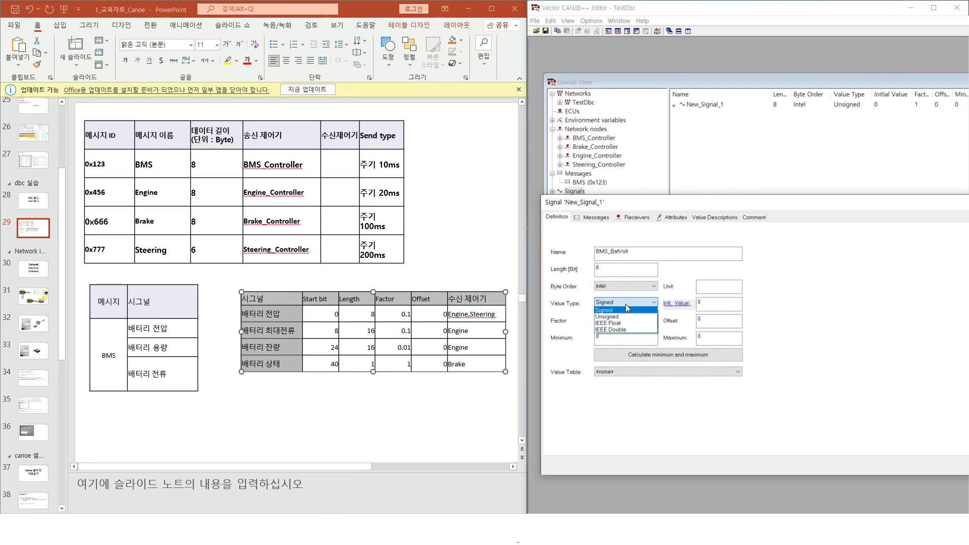
left_click(625, 304)
left_click(625, 303)
left_click(625, 304)
left_click(653, 285)
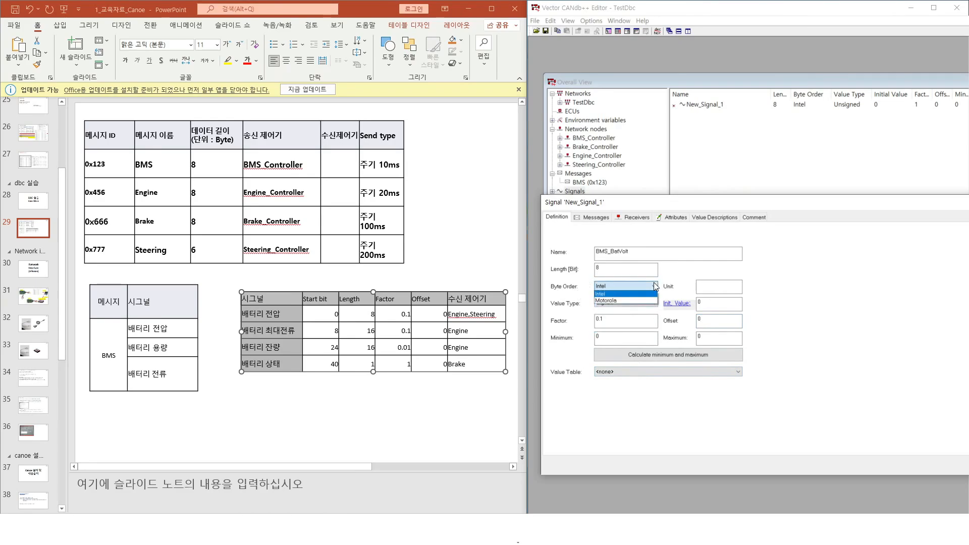
left_click(647, 286)
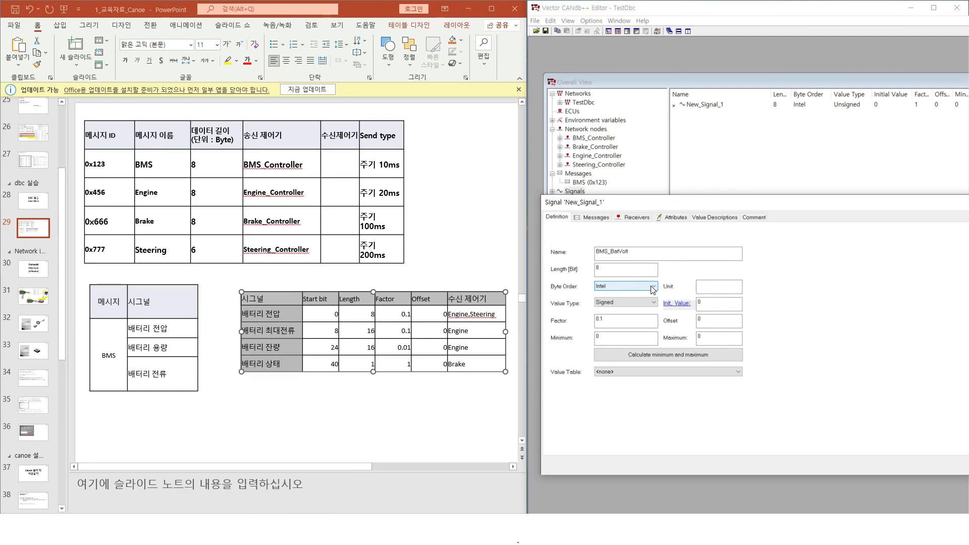
Check the name, length, factor and offset of BMS_BatVolt against the slide and accept the signal definition
left_click(642, 256)
left_click(626, 265)
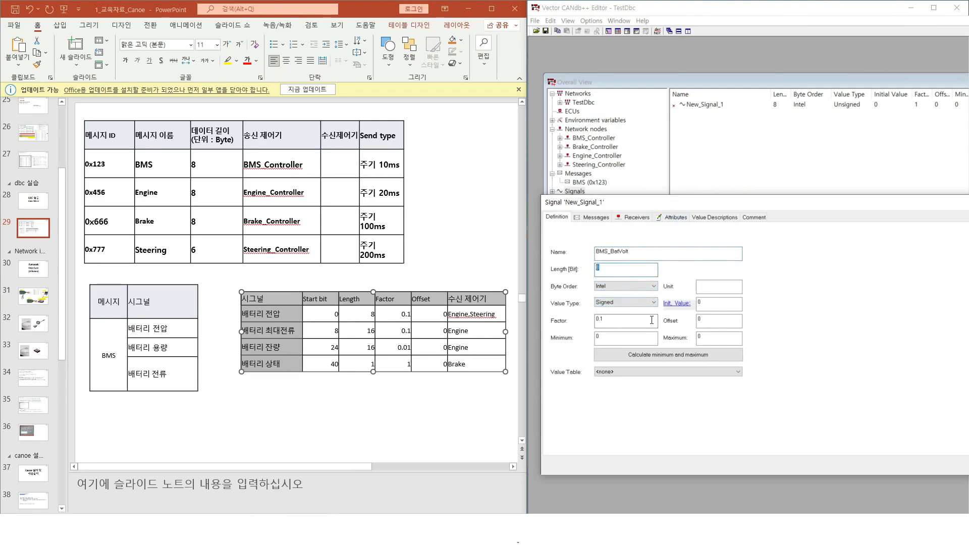
double_click(632, 319)
double_click(726, 321)
left_click_drag(739, 204, 680, 185)
left_click_drag(575, 233, 519, 234)
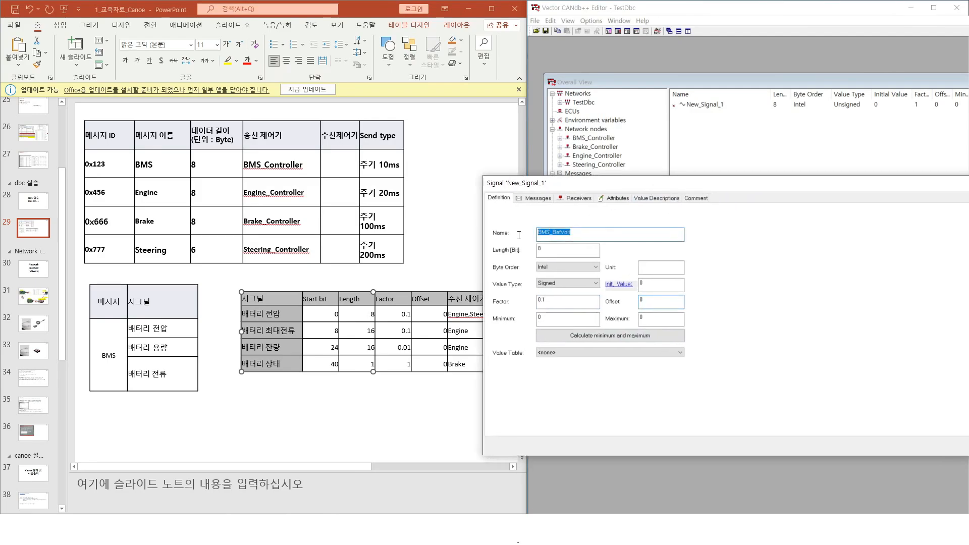
left_click_drag(639, 183, 580, 162)
left_click(965, 431)
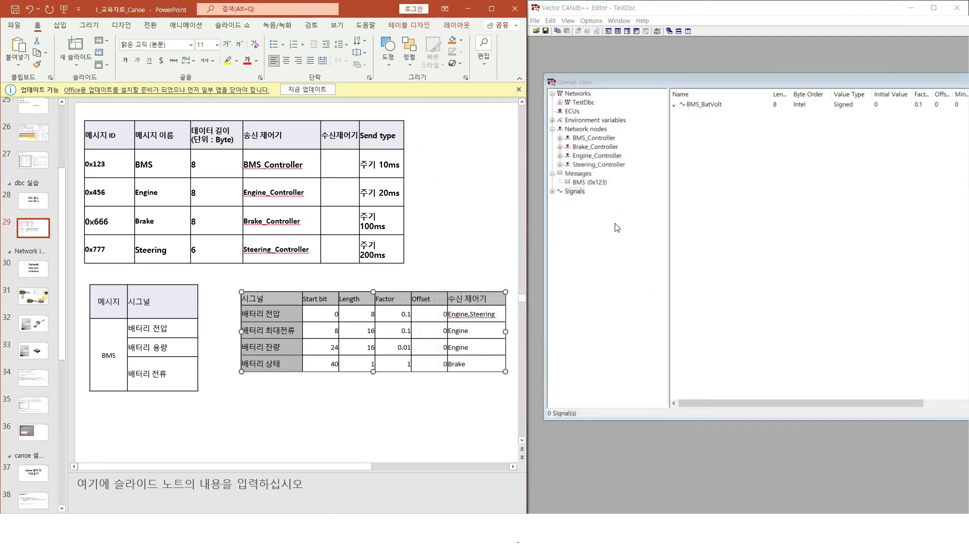
Create another signal named BMS_MaxCurrent and place its definition beside the slide's signal table
left_click(575, 191)
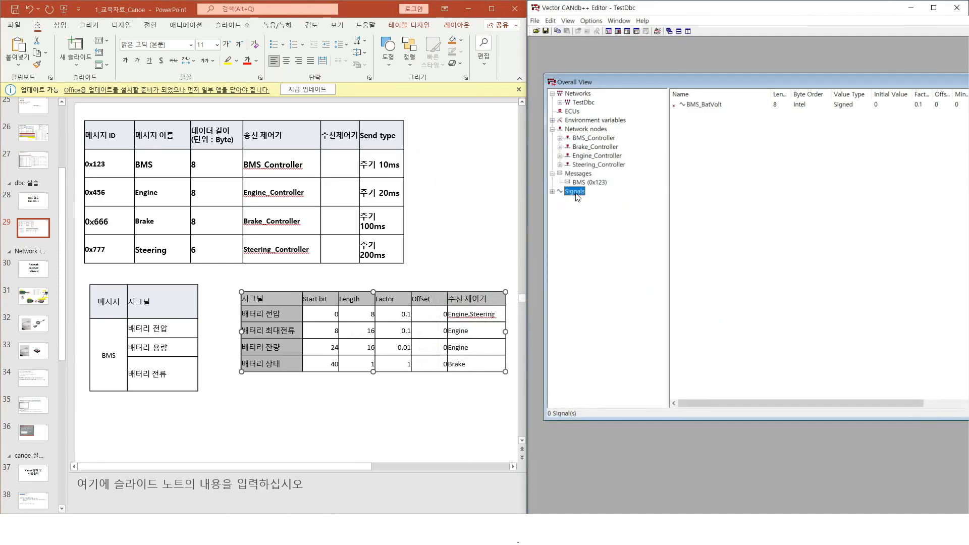
left_click(553, 193)
right_click(574, 192)
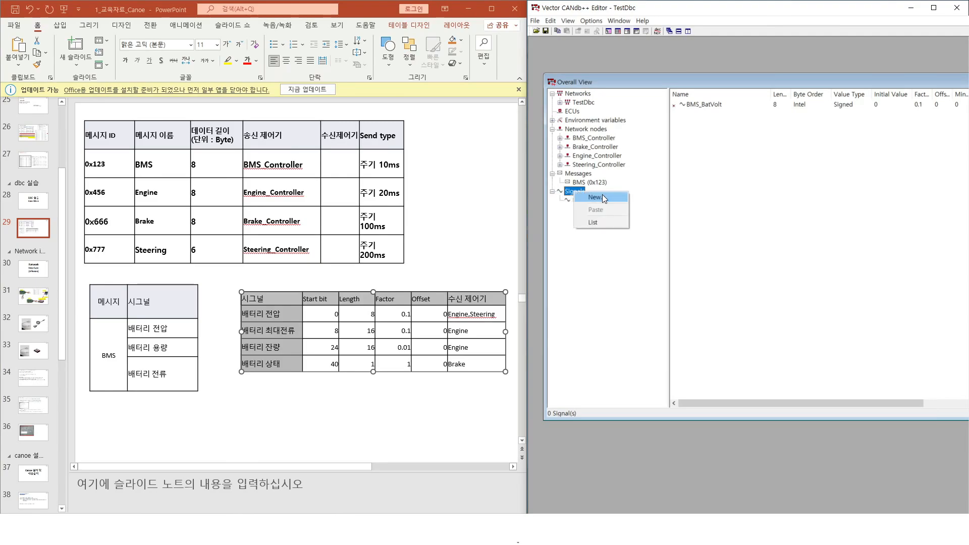
left_click(585, 198)
type("BMS")
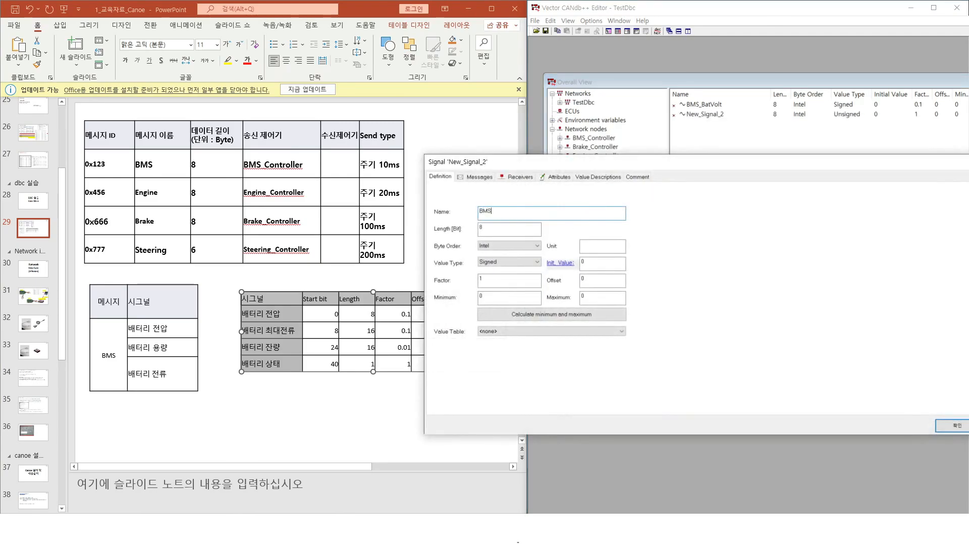
type("_MaxCurrent")
left_click_drag(589, 162, 708, 178)
Define BMS_MaxCurrent with a length of 16 bits and a factor of 0.1, and accept the signal
double_click(620, 245)
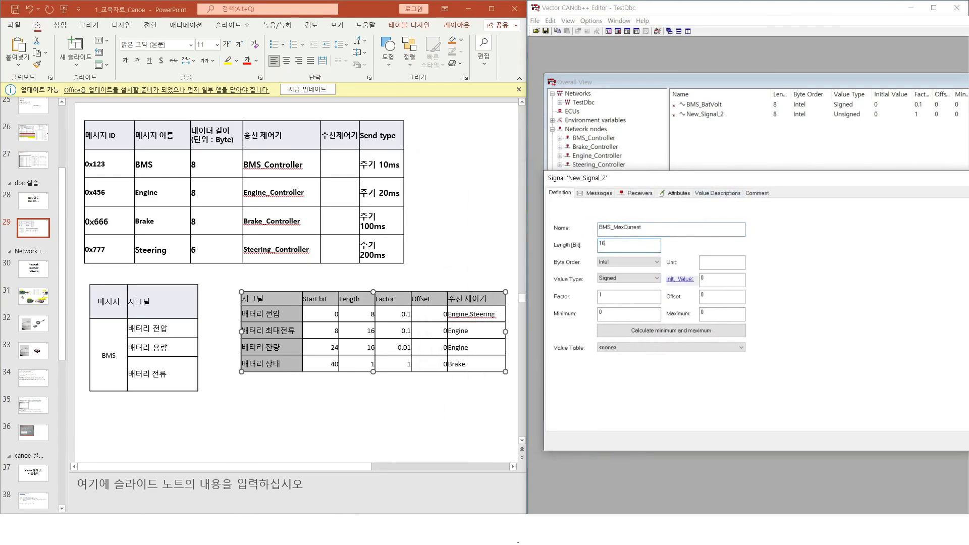
double_click(634, 296)
type("0.1")
left_click(731, 296)
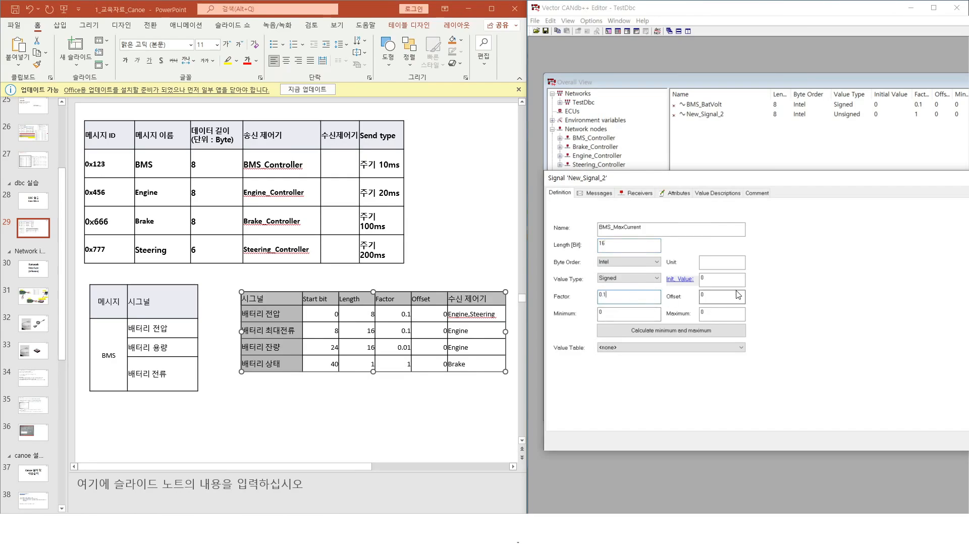
left_click_drag(736, 186, 580, 166)
left_click(911, 427)
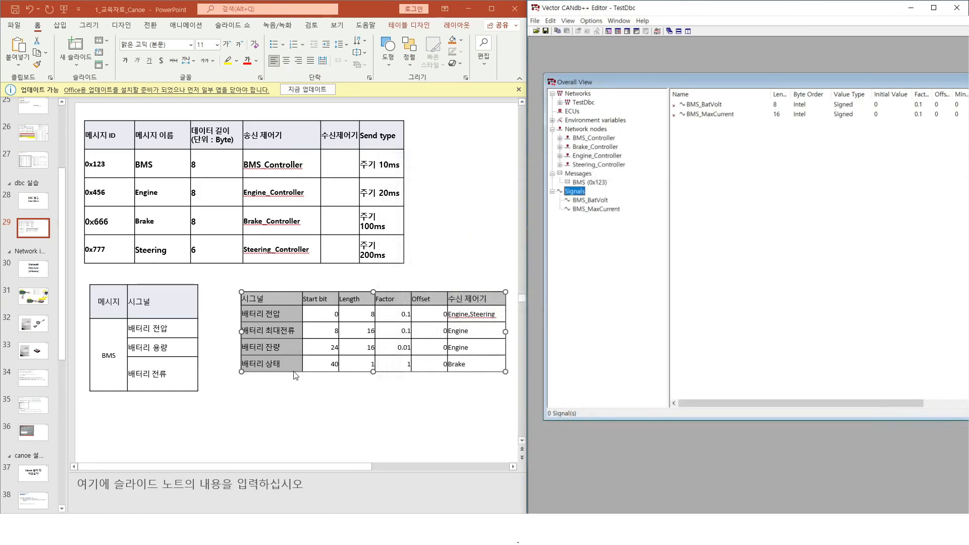
Assign the BMS_BatVolt signal to the BMS (0x123) message directly in the object tree
left_click(591, 183)
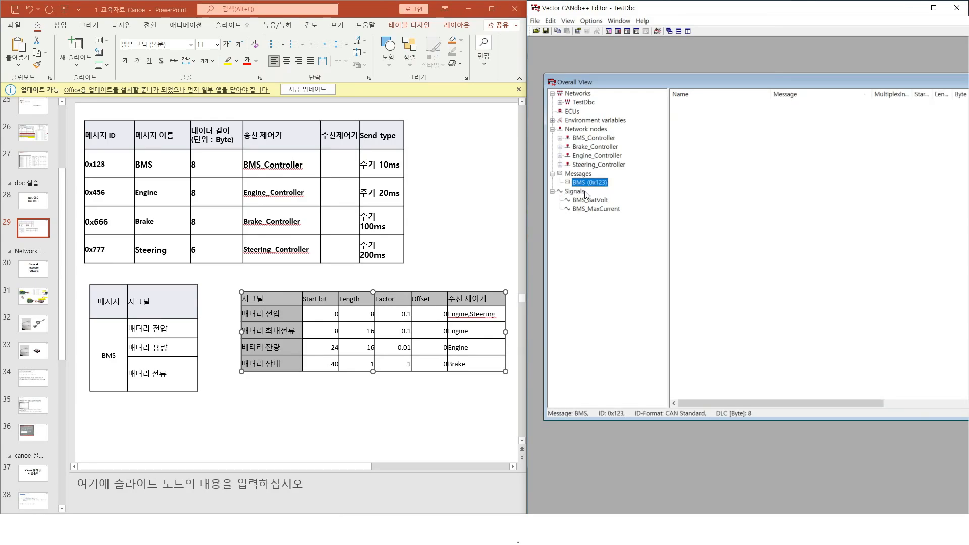
left_click(591, 201)
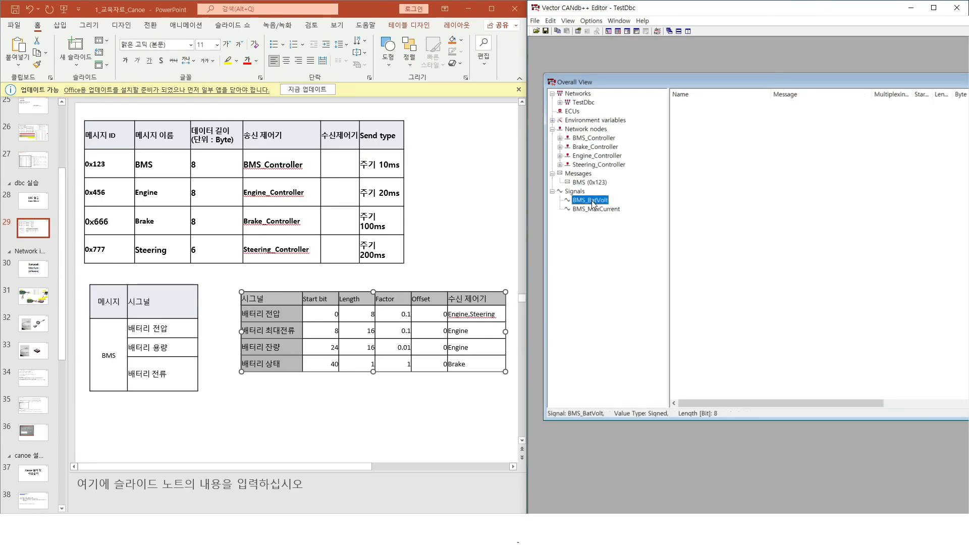
left_click(597, 183)
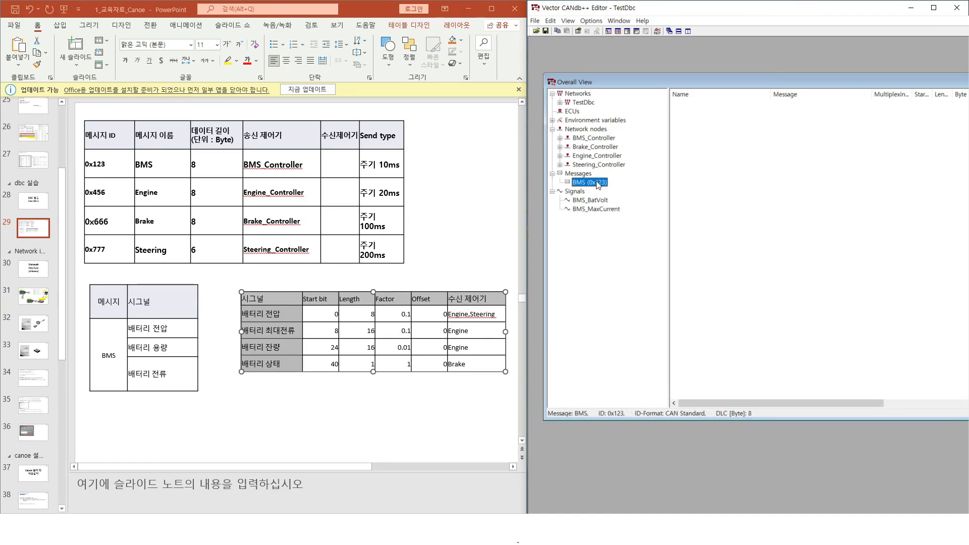
left_click(595, 201)
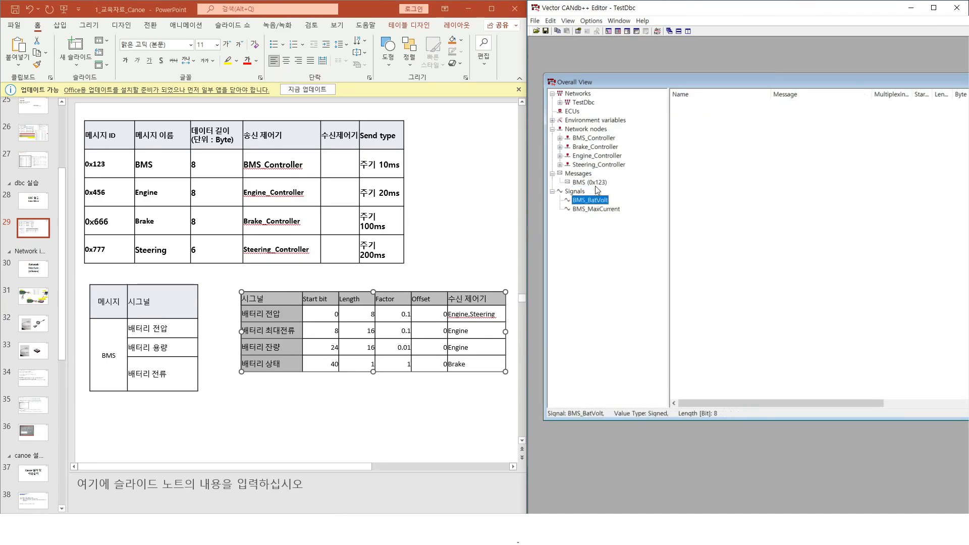
left_click(595, 183)
left_click(580, 202)
left_click_drag(580, 202, 594, 188)
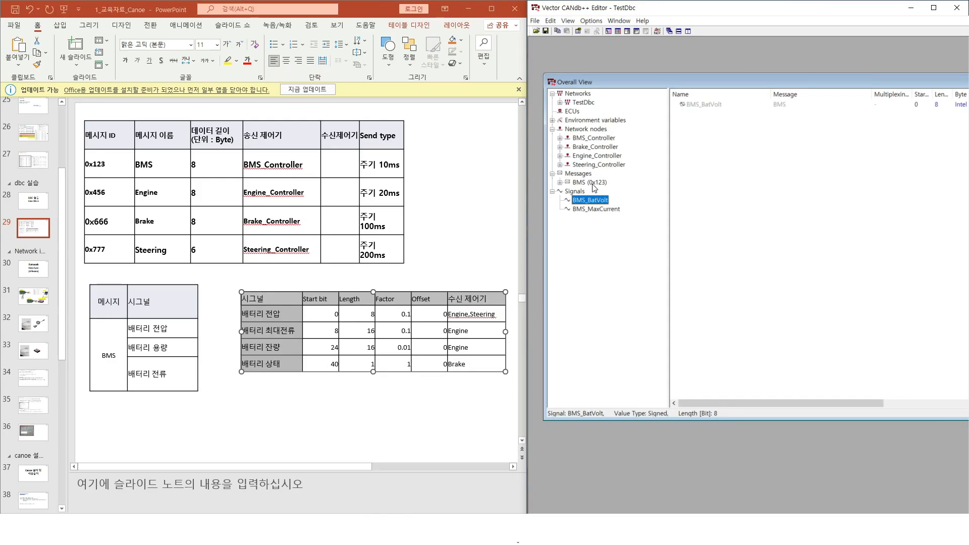
Add the BMS_MaxCurrent signal through the BMS message's properties and expand the message to list its signals
double_click(601, 185)
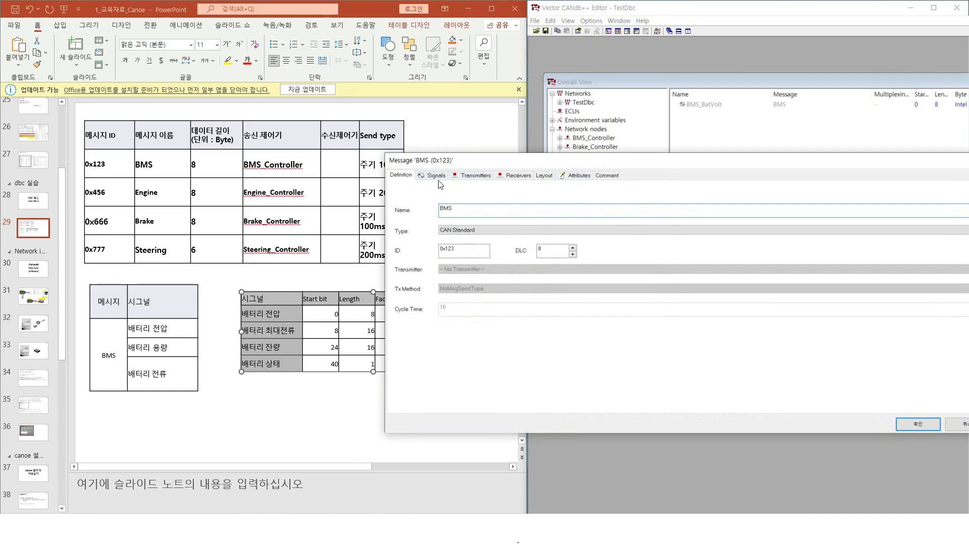
left_click(436, 177)
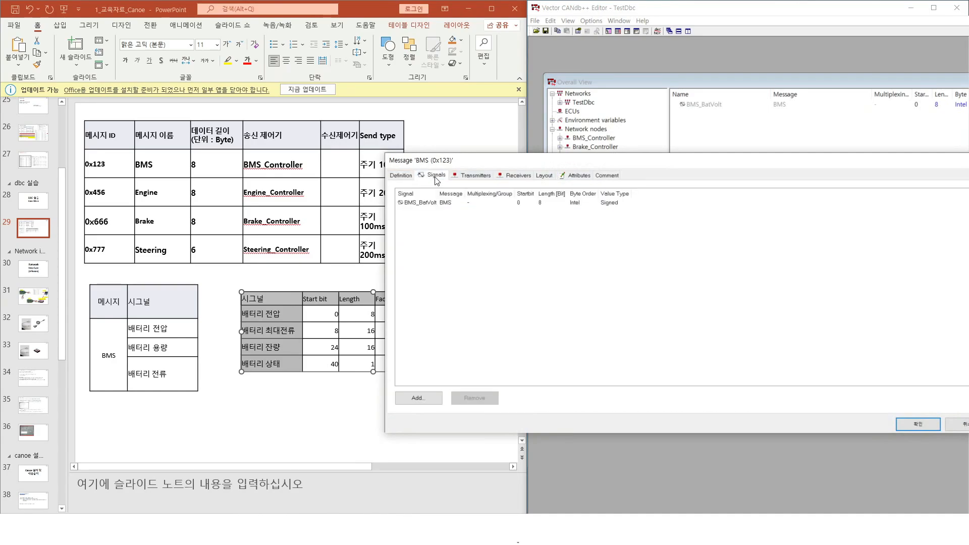
left_click(406, 175)
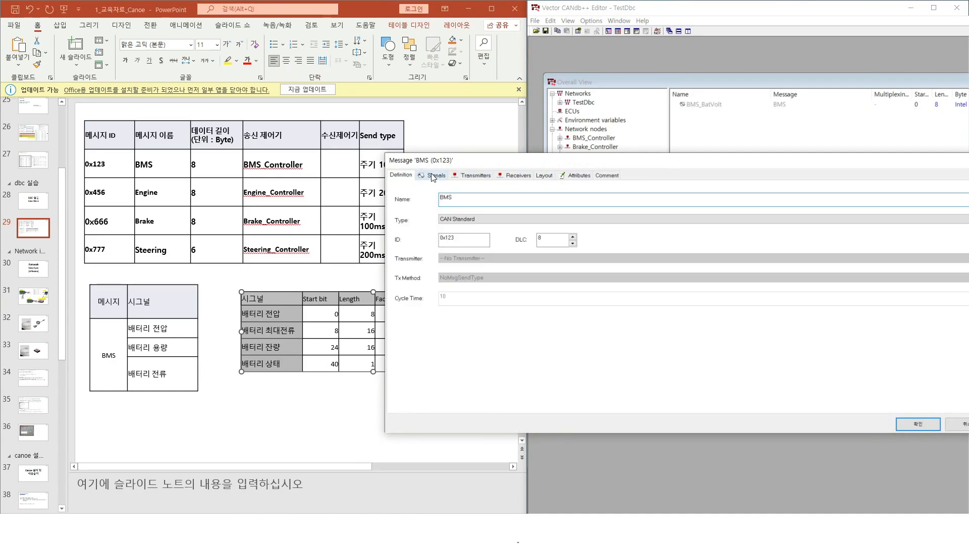
left_click(434, 176)
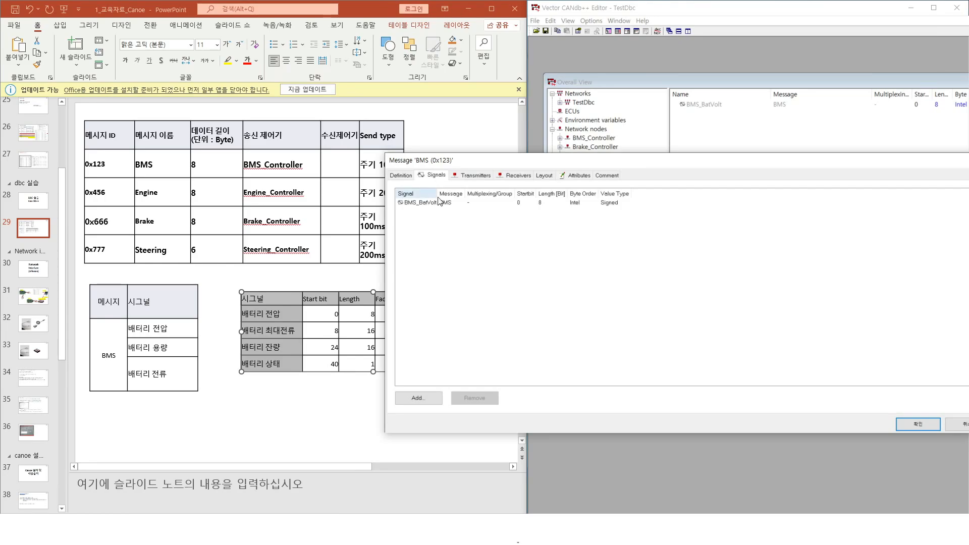
left_click(434, 398)
left_click(368, 288)
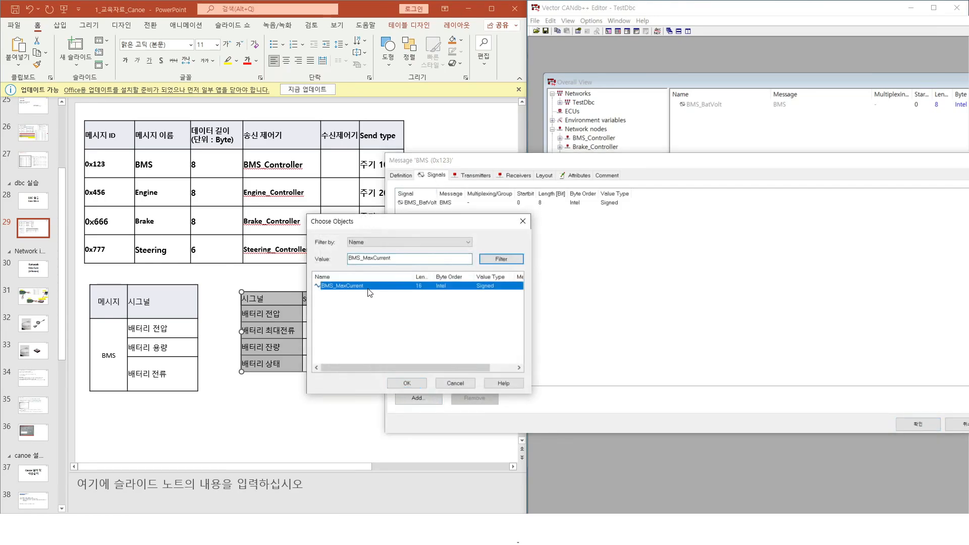
left_click(420, 382)
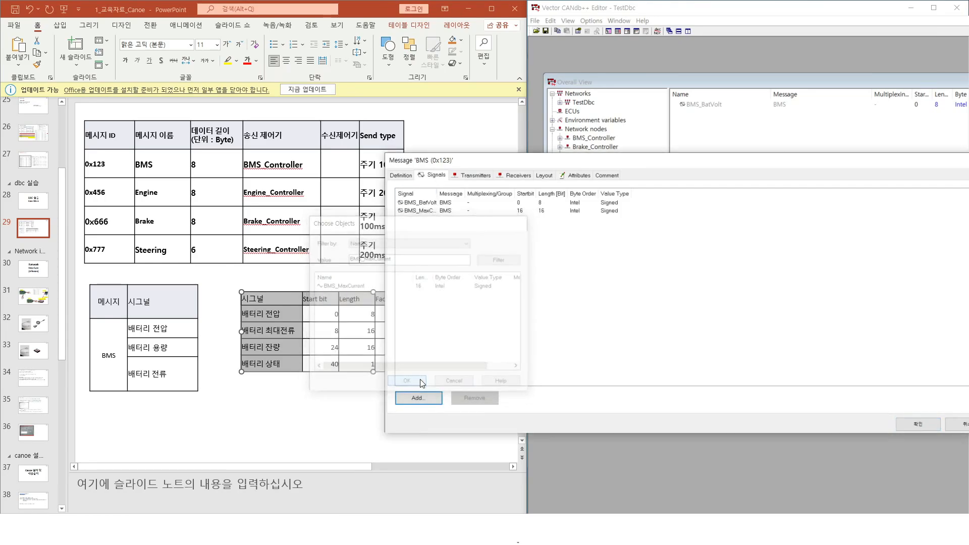
left_click(913, 426)
left_click(559, 182)
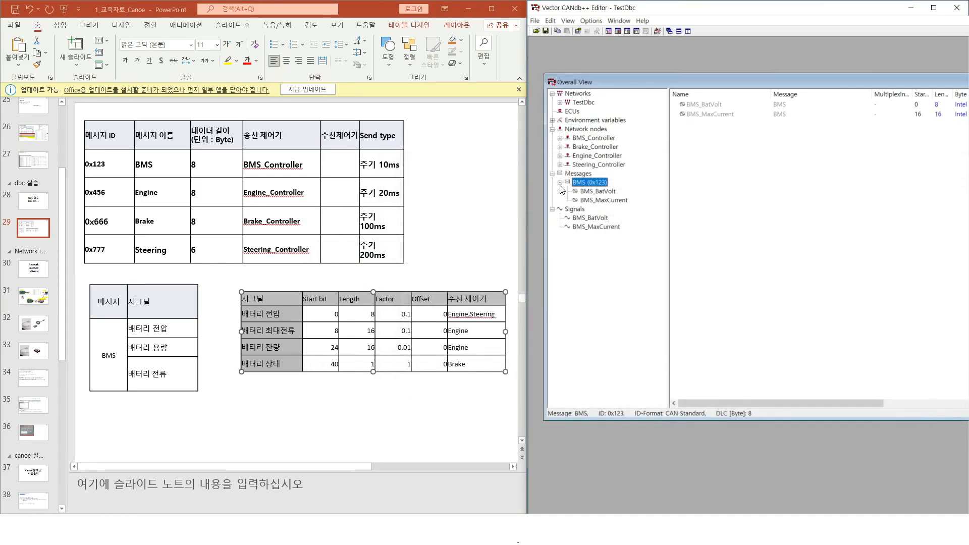
Examine the start bits and bit layout of the two signals assigned to the BMS message
double_click(588, 182)
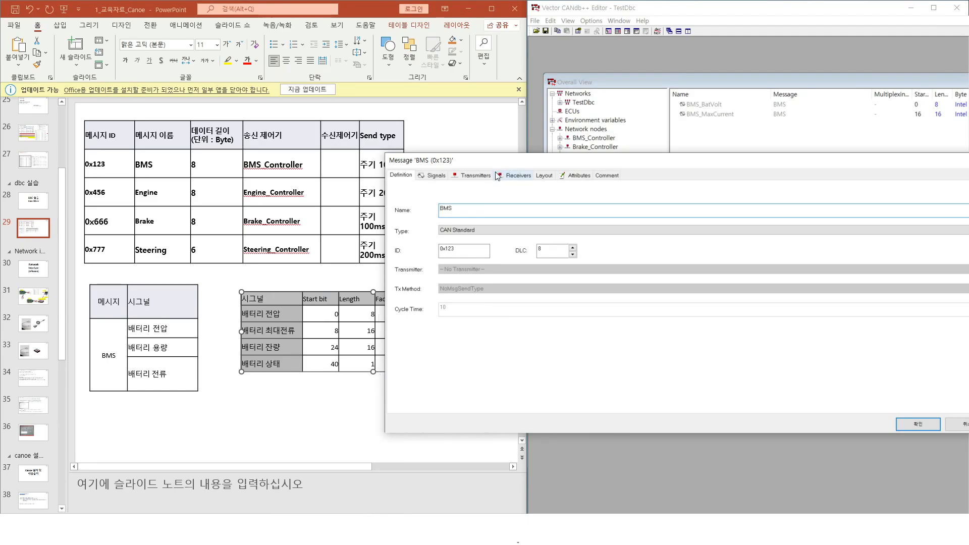
left_click(429, 175)
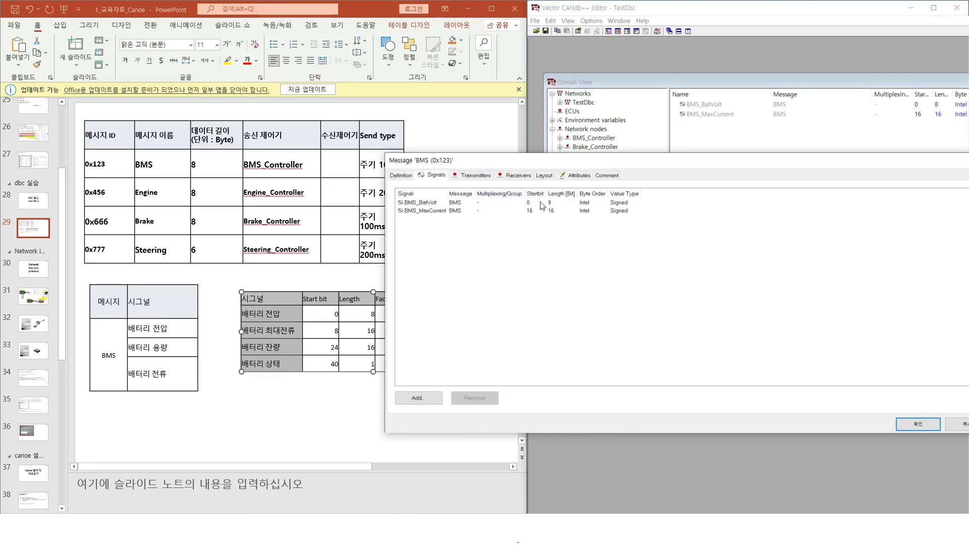
left_click(534, 204)
left_click(532, 211)
left_click(534, 203)
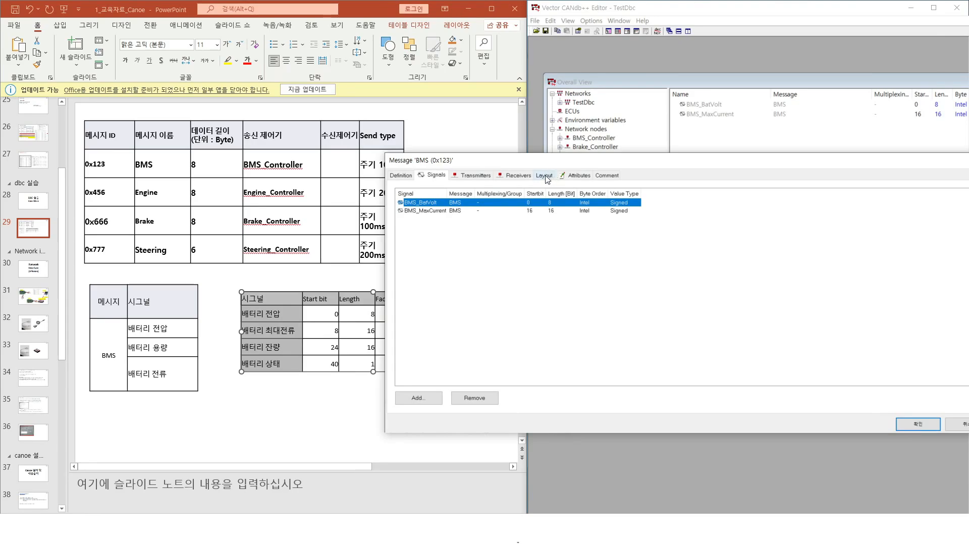
left_click(544, 175)
left_click_drag(650, 161, 377, 147)
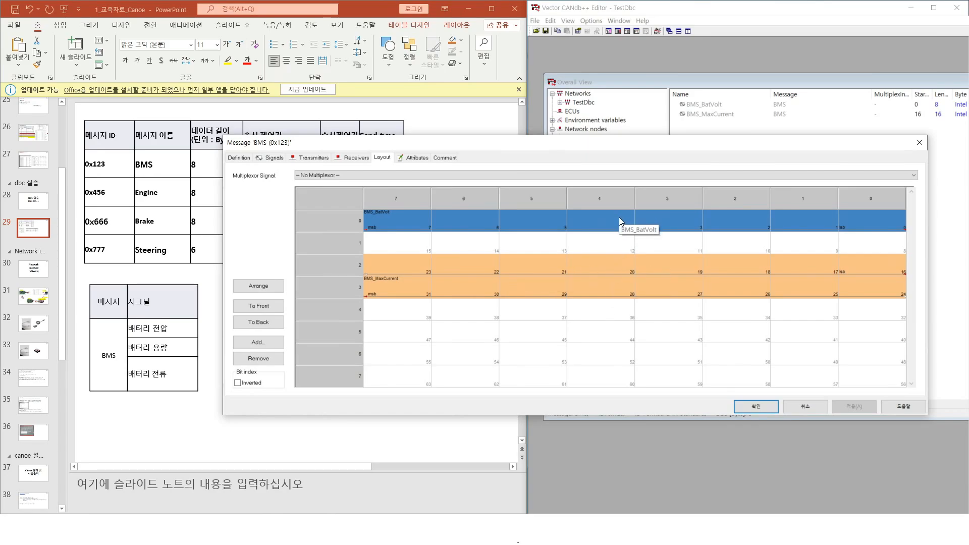
left_click(396, 222)
left_click(811, 268)
left_click(755, 406)
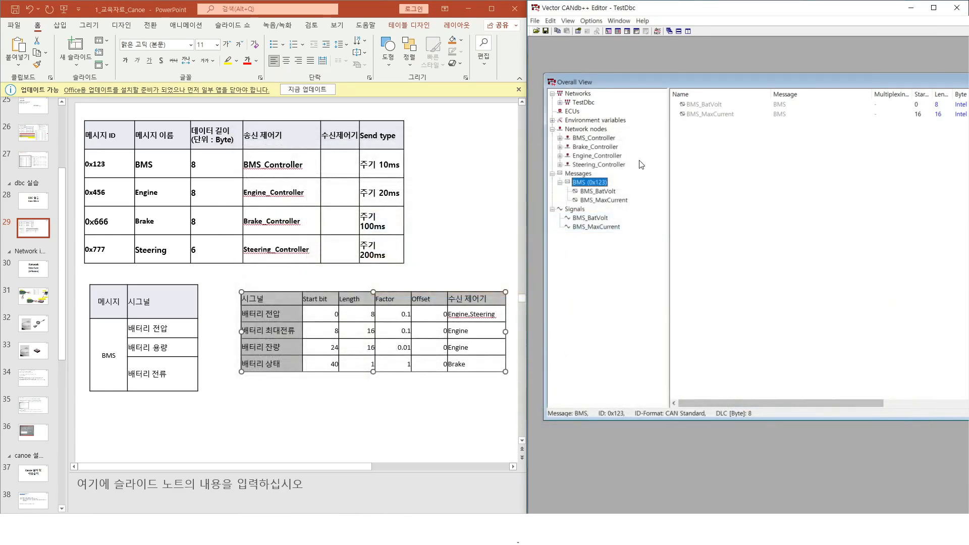
Move BMS_MaxCurrent in the BMS message layout to start bit 8, directly after BMS_BatVolt, and accept the change
double_click(590, 182)
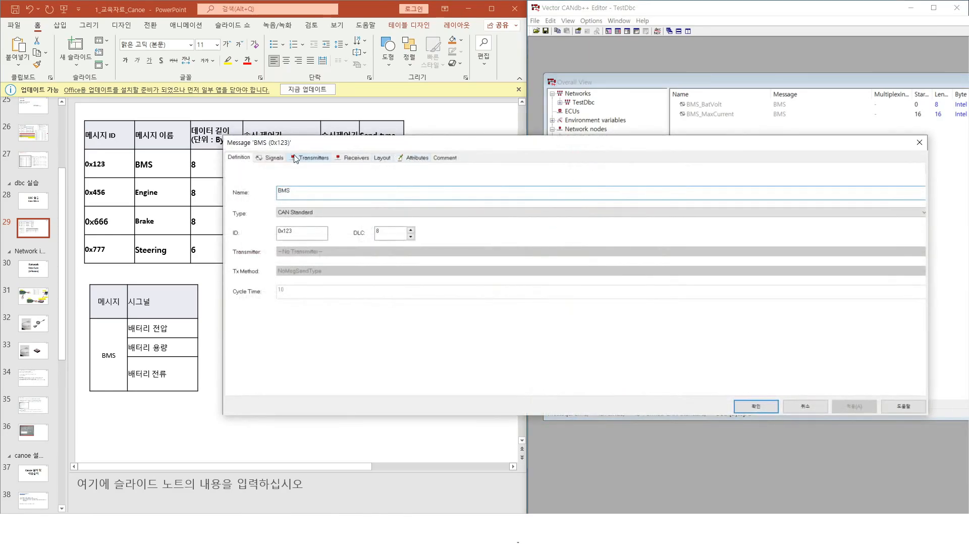
left_click(275, 158)
left_click(369, 193)
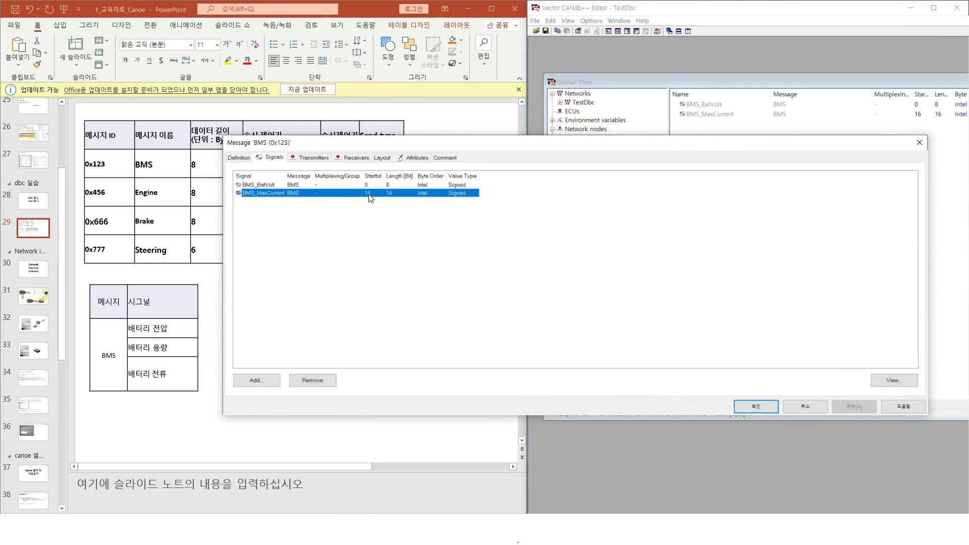
left_click(382, 158)
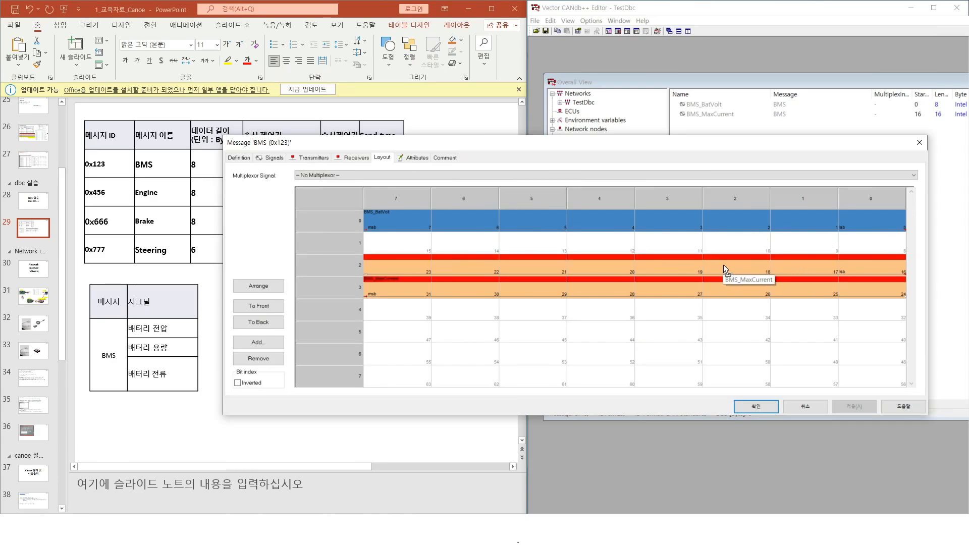
left_click_drag(723, 259, 722, 238)
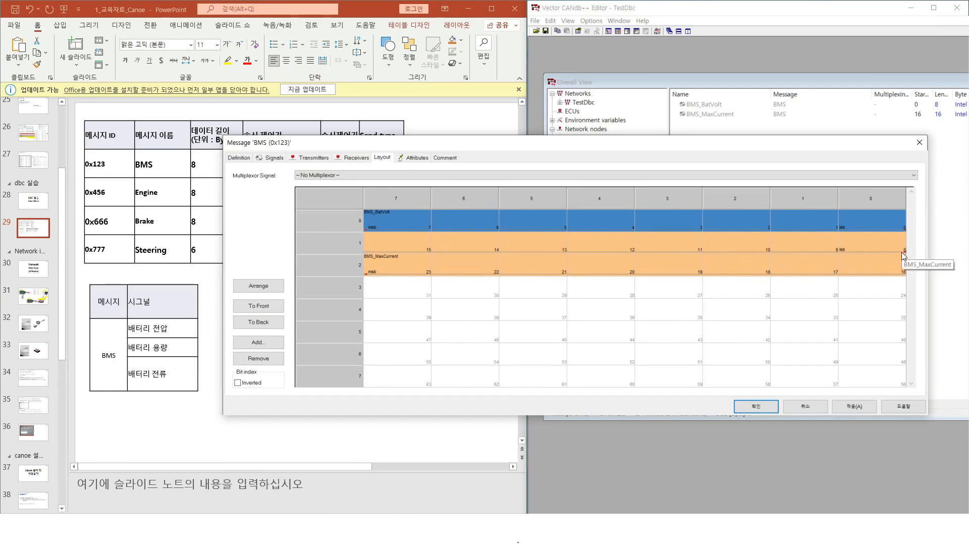
left_click(755, 406)
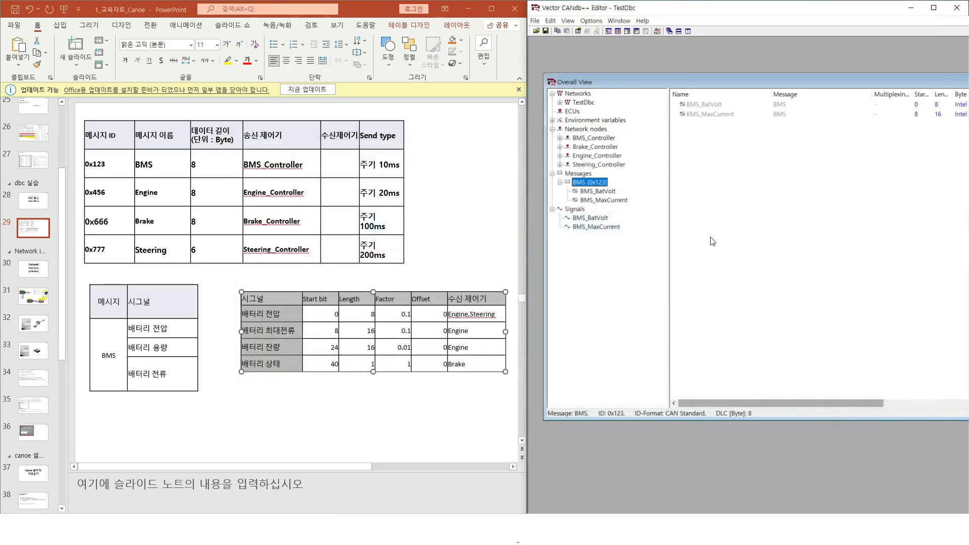
Review the signal list of the BMS (0x123) message, with its start bits and lengths, and close the properties
double_click(590, 182)
left_click(273, 158)
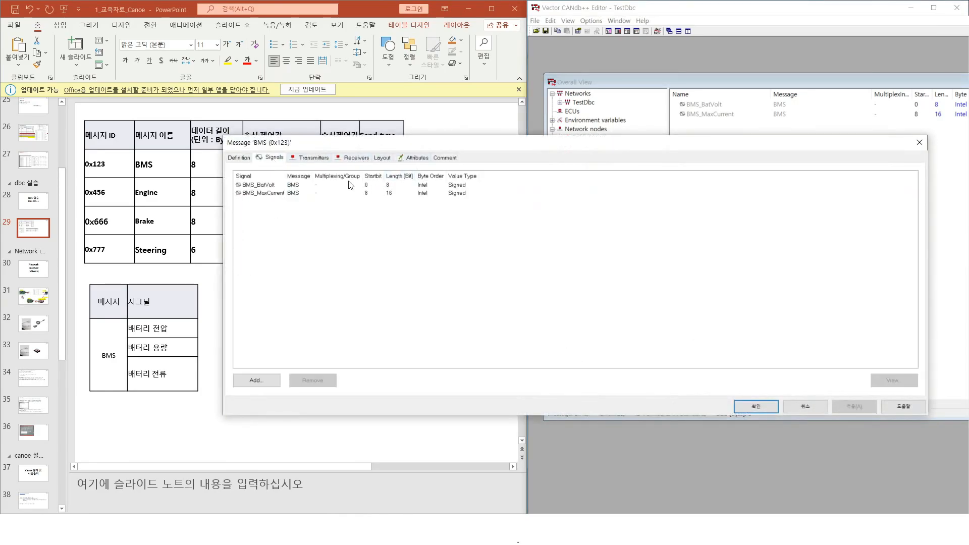
left_click(376, 194)
left_click(375, 232)
left_click(751, 407)
left_click(289, 343)
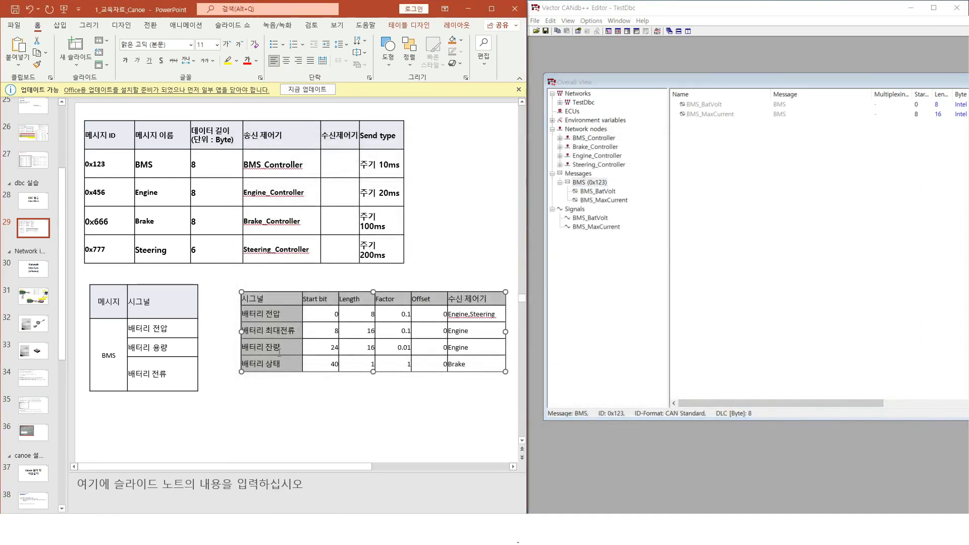
left_click(574, 208)
right_click(574, 209)
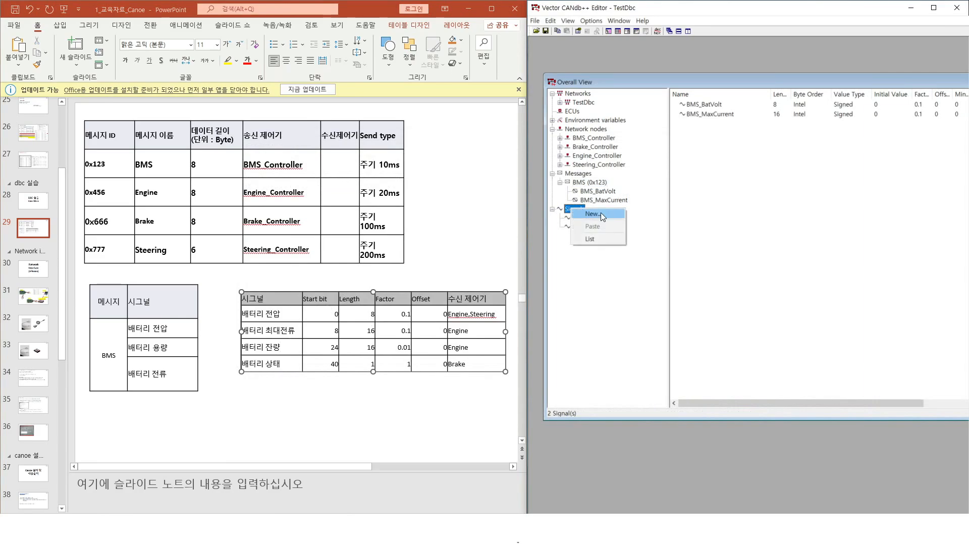
left_click(601, 213)
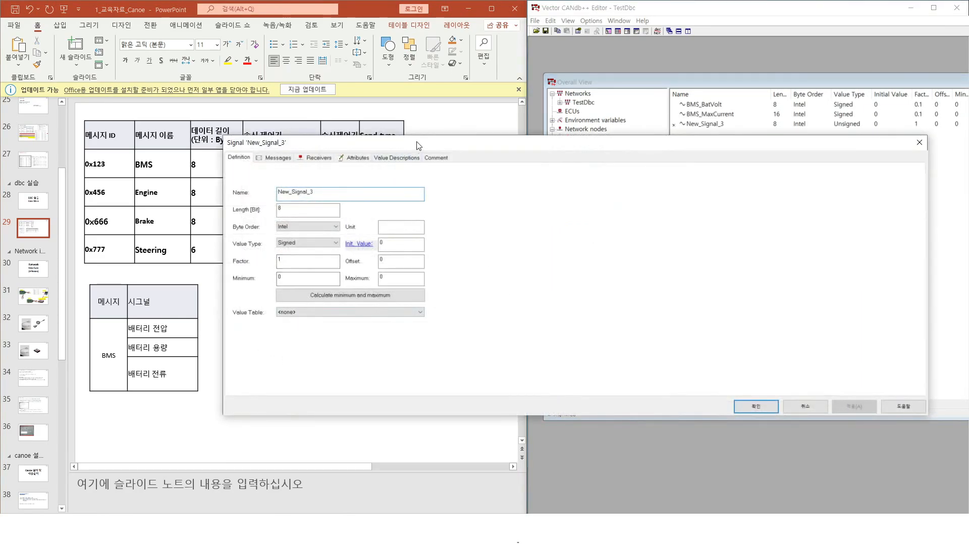
left_click_drag(415, 144, 368, 192)
left_click(876, 190)
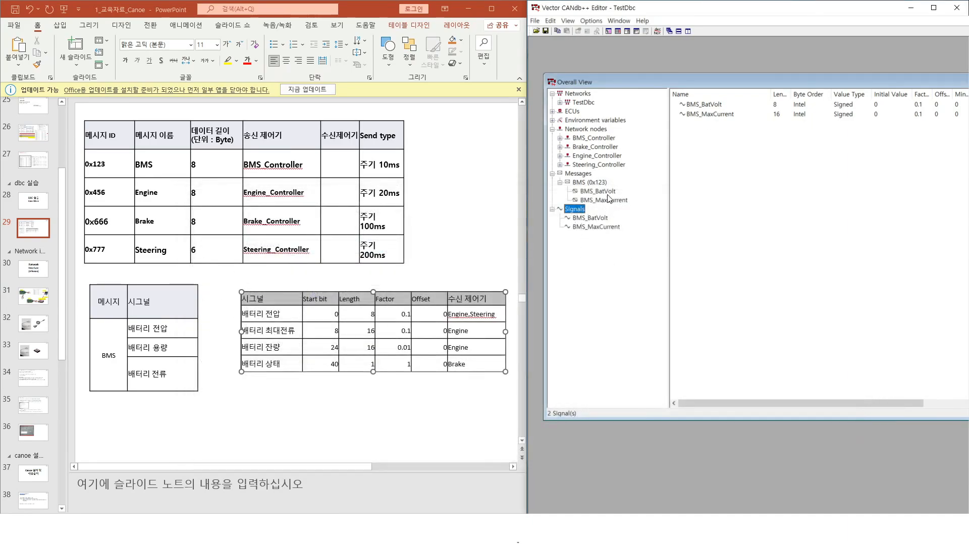
Inspect how the signals occupy the bit layout of the BMS (0x123) message
double_click(590, 182)
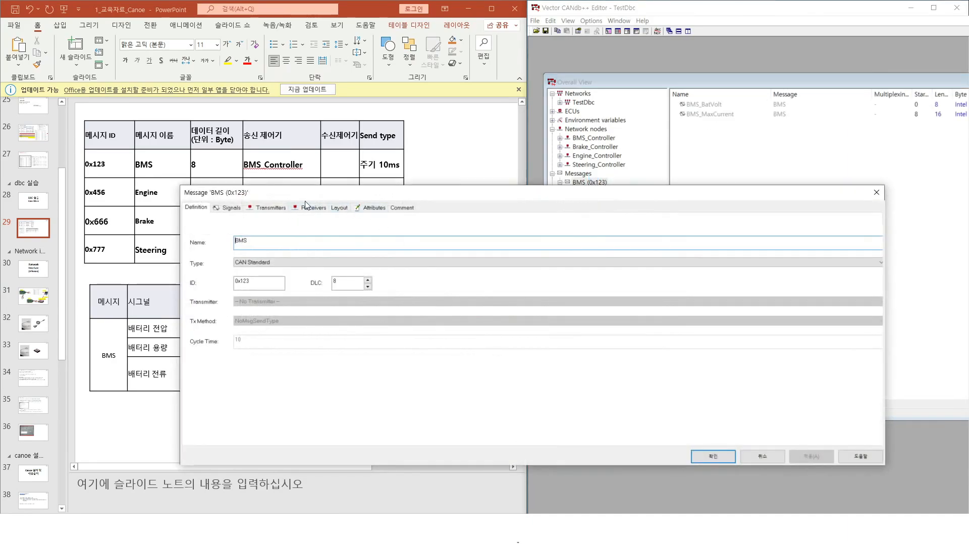
left_click(345, 211)
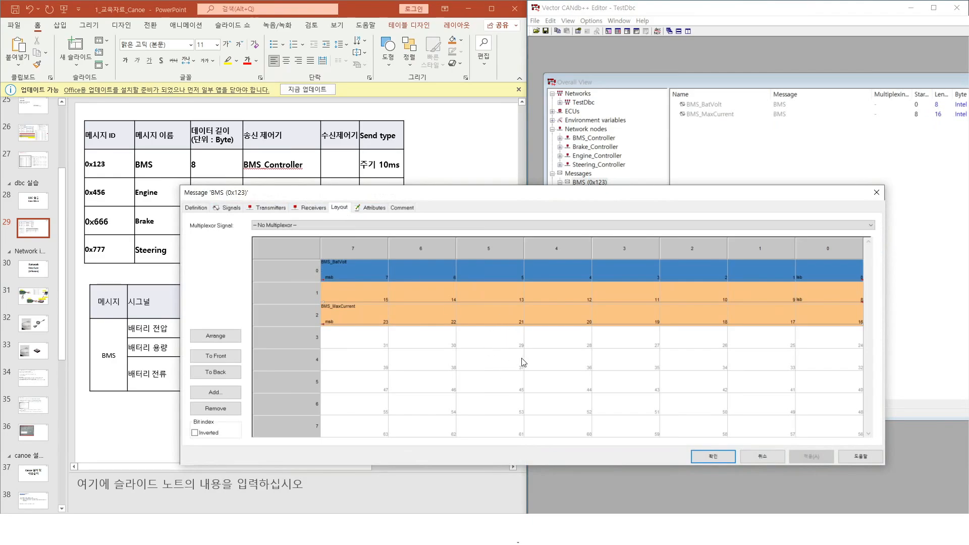
left_click(711, 457)
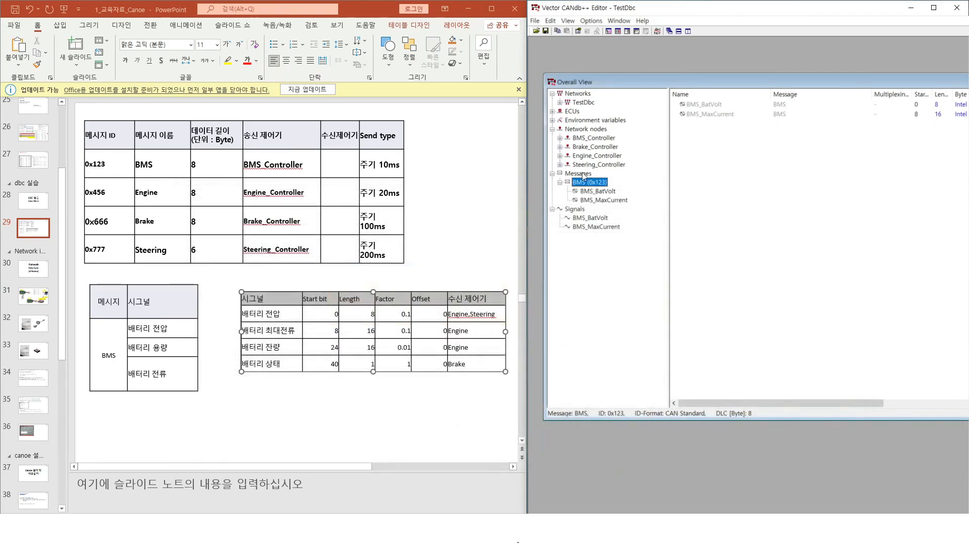
Add BMS_Controller as the transmitter of the BMS (0x123) message, following the slide's transmitting controller column
left_click(304, 135)
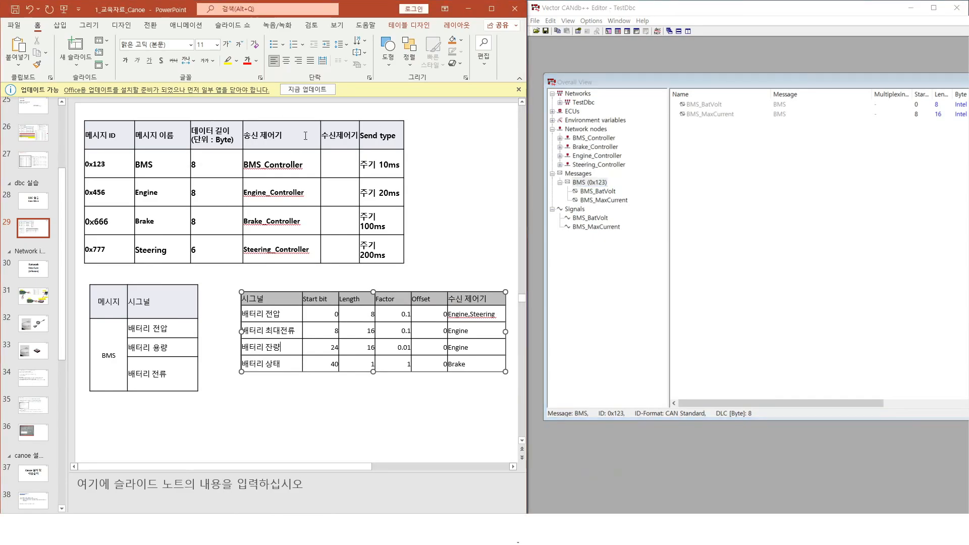
double_click(305, 136)
left_click_drag(298, 135, 279, 250)
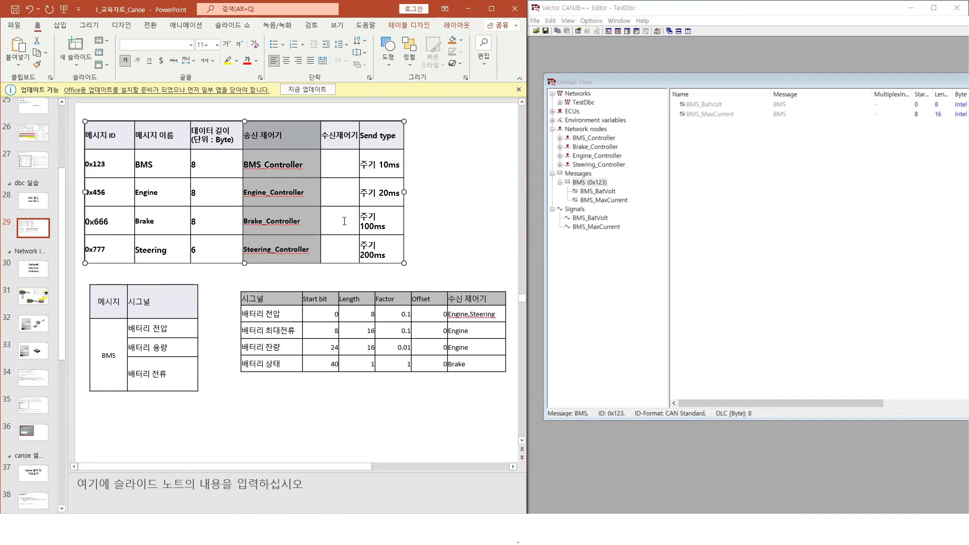
left_click(280, 250)
left_click(590, 182)
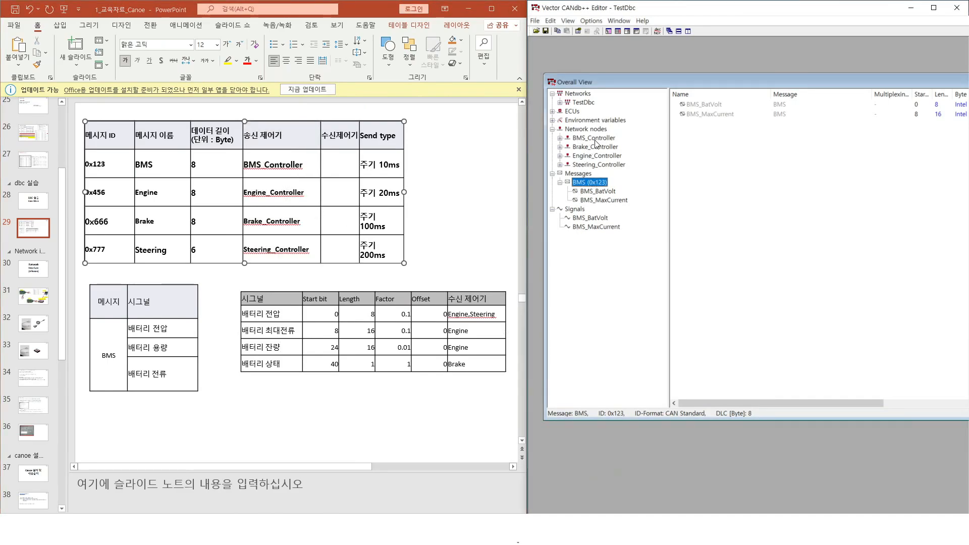
double_click(589, 183)
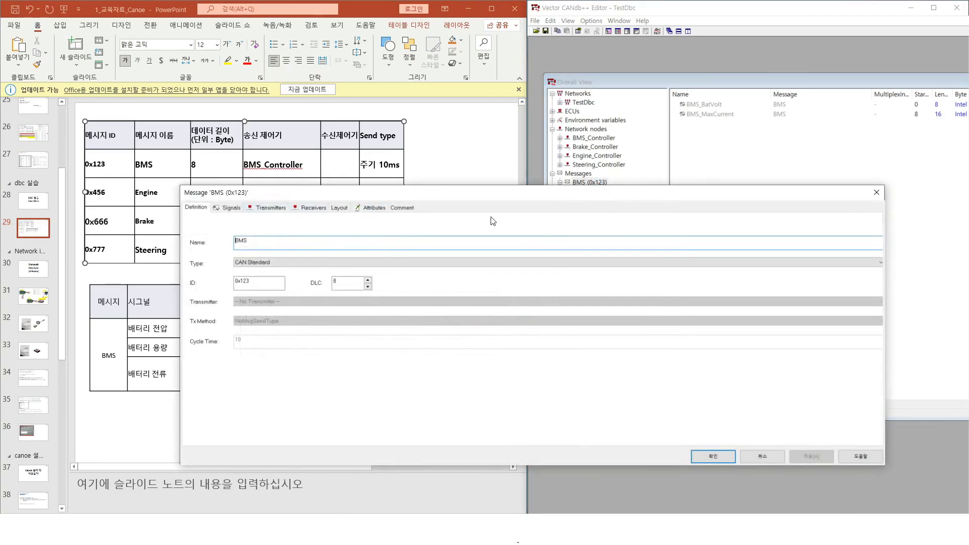
left_click(265, 206)
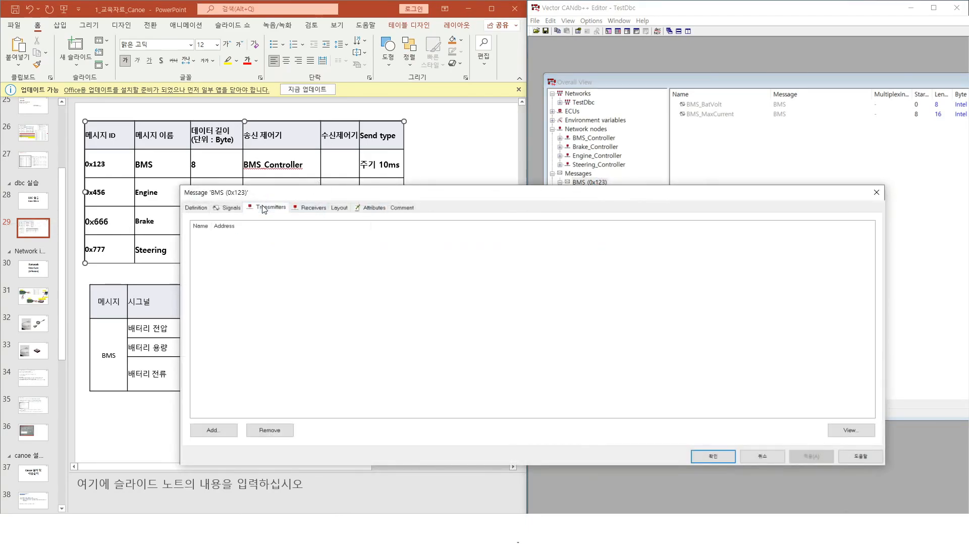
left_click(212, 430)
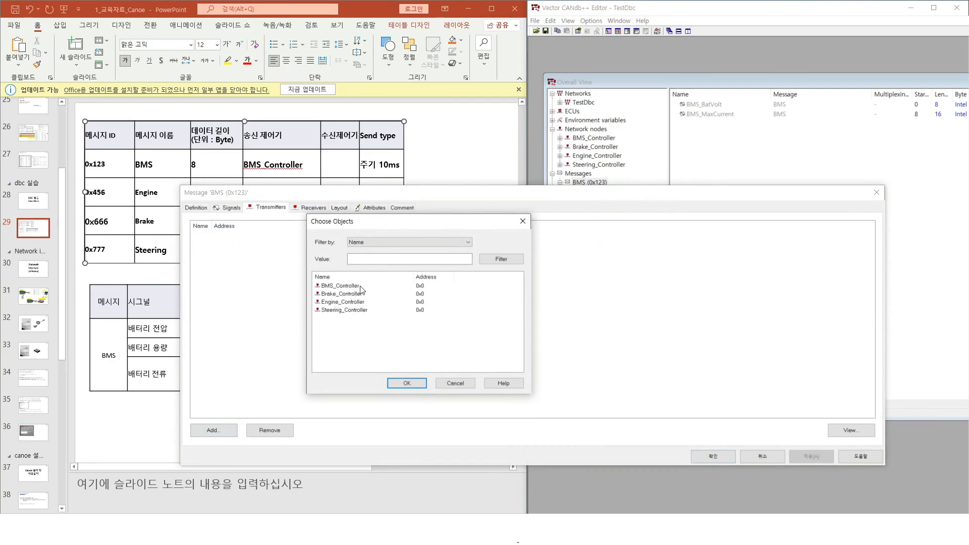
left_click(360, 286)
left_click(407, 383)
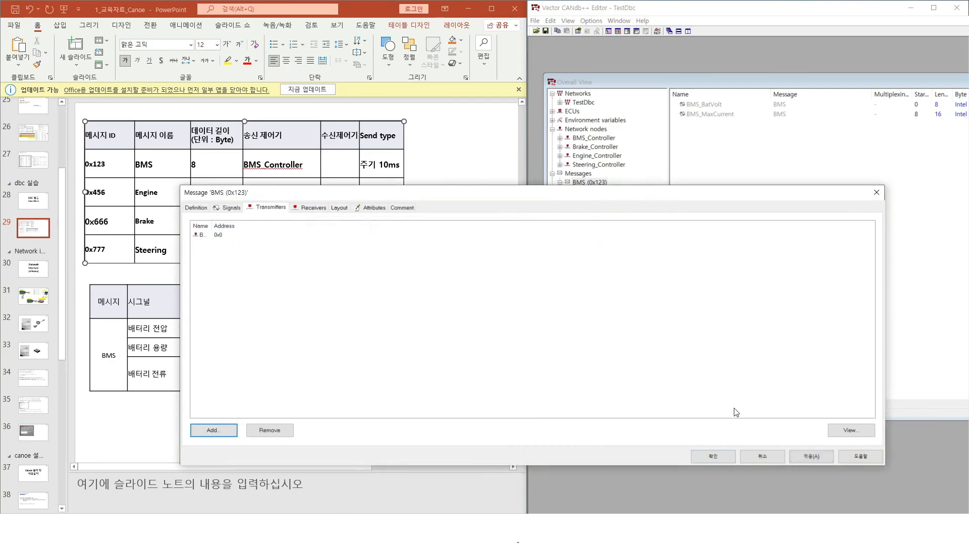
left_click(712, 457)
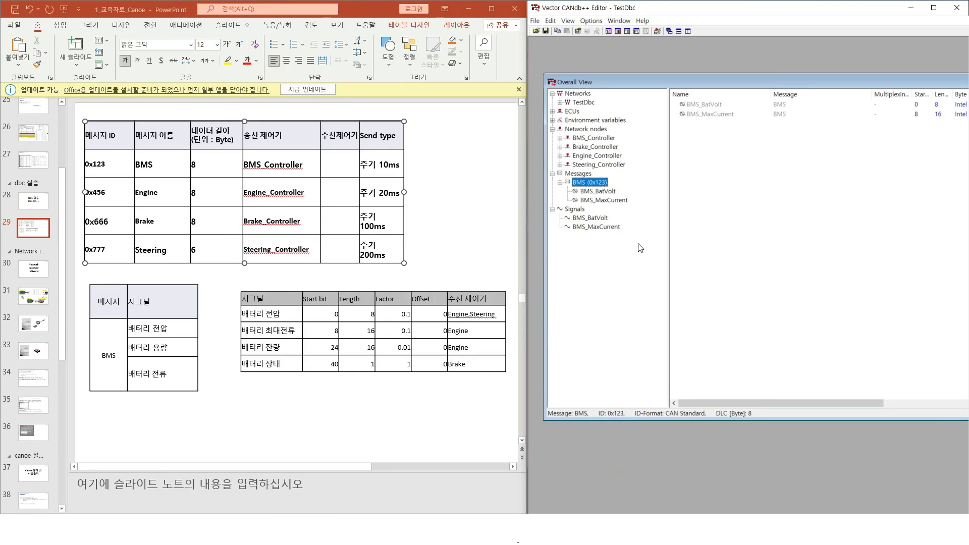
Check the transmitter and receiver lists of the BMS (0x123) message and close its properties
left_click(333, 160)
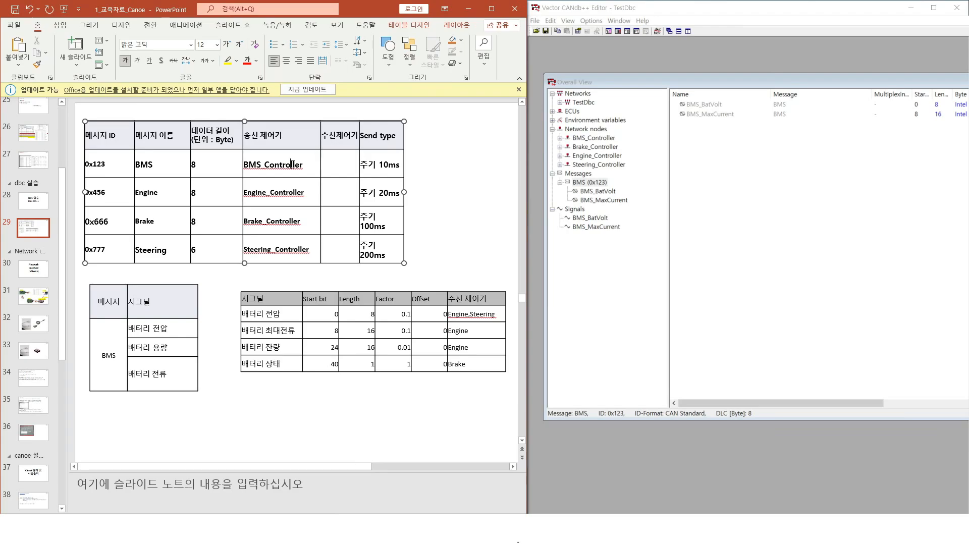
left_click(409, 308)
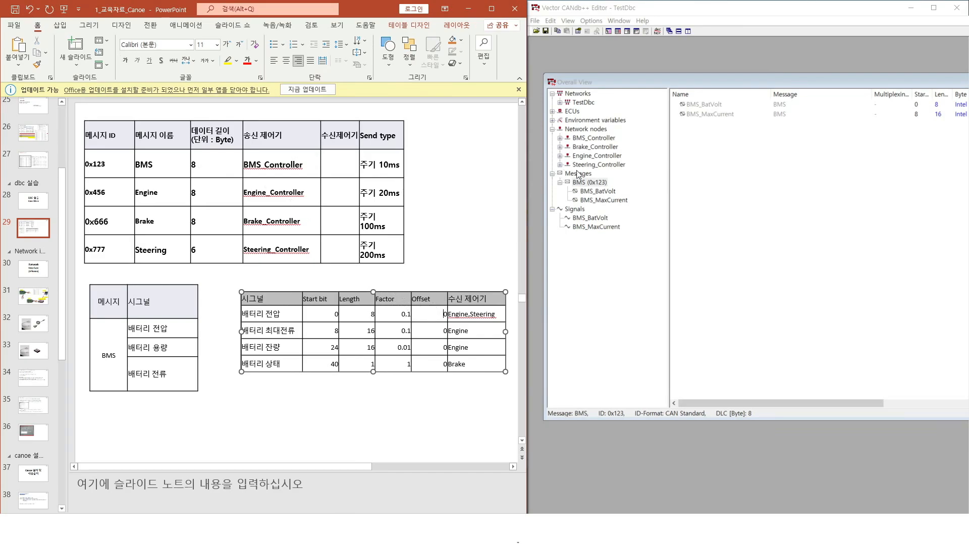
double_click(598, 182)
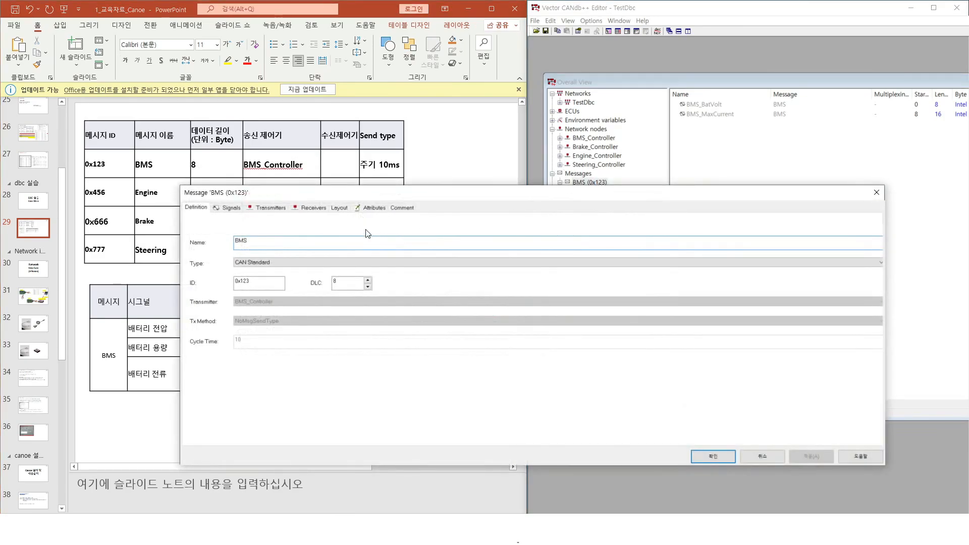
left_click(267, 207)
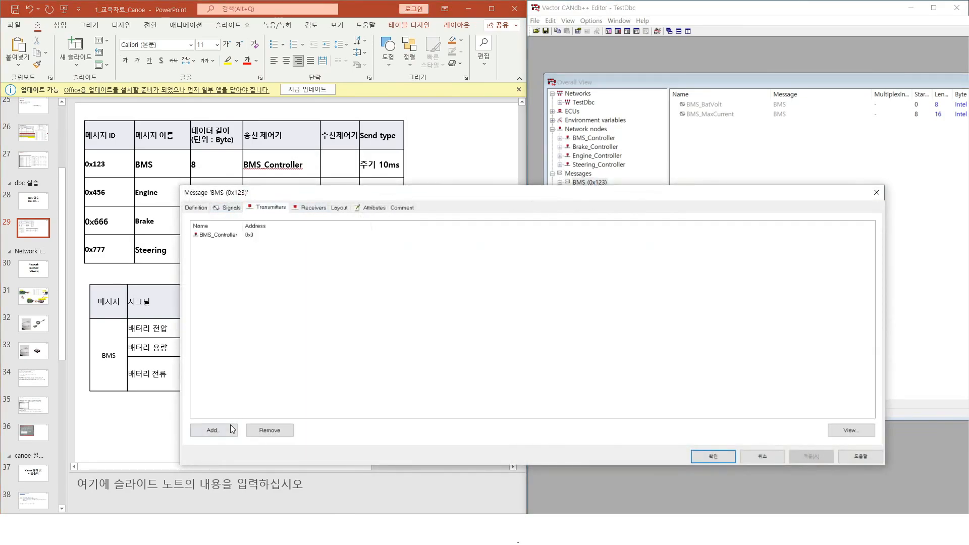
left_click(222, 429)
left_click(407, 382)
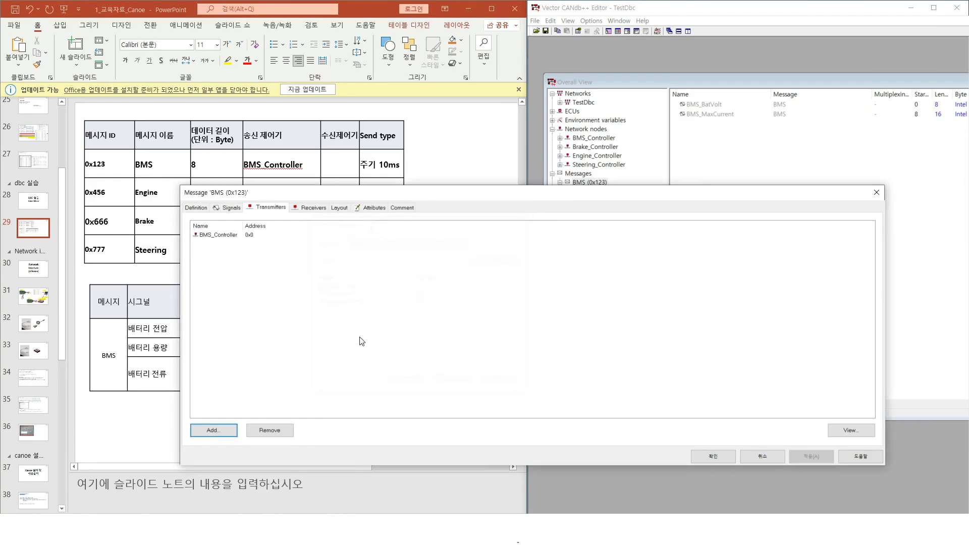
left_click(309, 207)
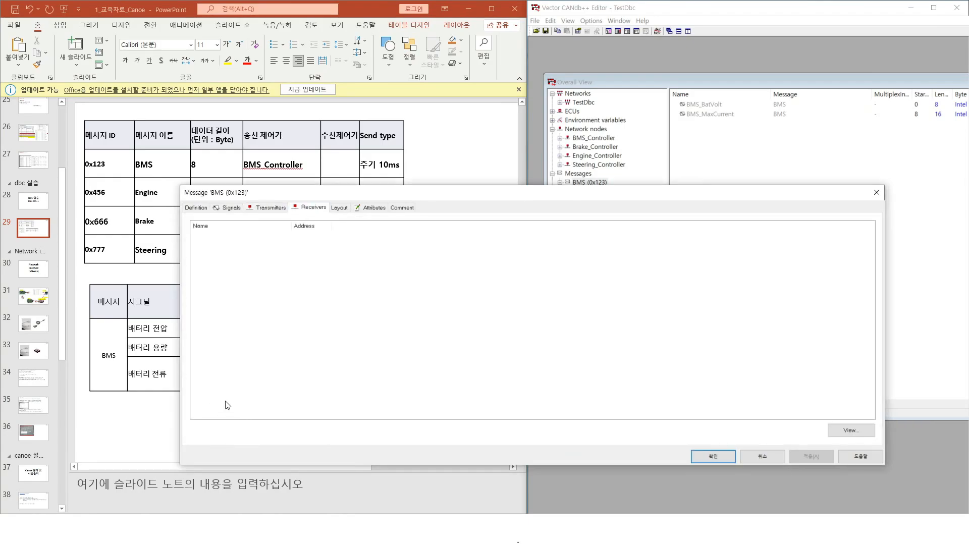
left_click(757, 456)
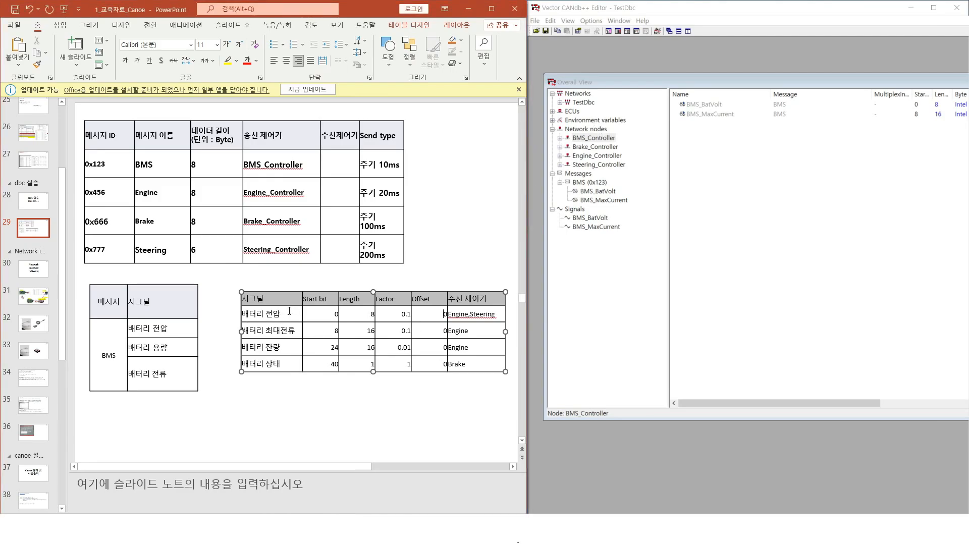
Check the receiving controllers listed for battery voltage and maximum current in the slide's signal table
left_click_drag(293, 313, 242, 314)
left_click(495, 316)
left_click(469, 323)
mouse_move(468, 317)
left_mouse_down()
mouse_move(447, 317)
mouse_move(482, 317)
left_mouse_up()
left_click(488, 330)
left_click(472, 332)
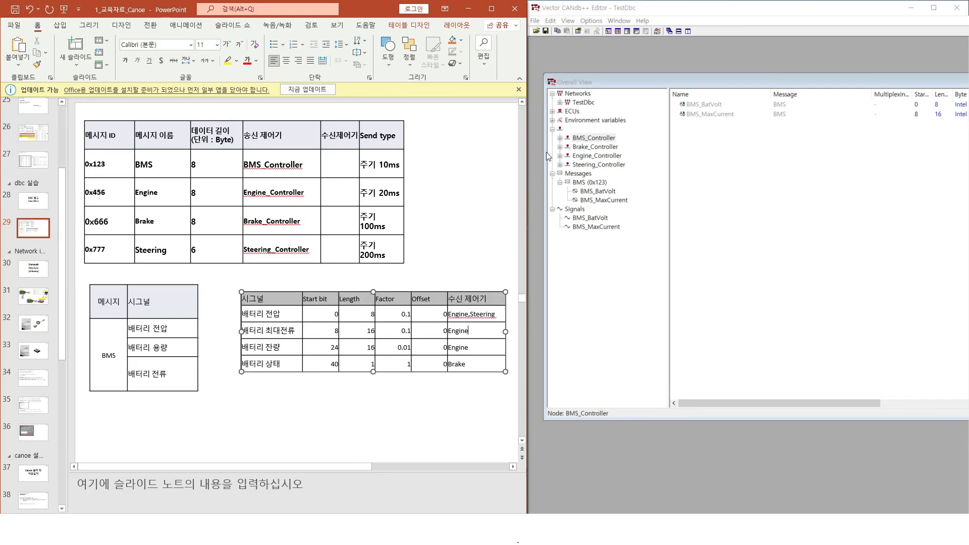
Map BMS_BatVolt as a received signal of the Engine_Controller node and accept the change
left_click(614, 156)
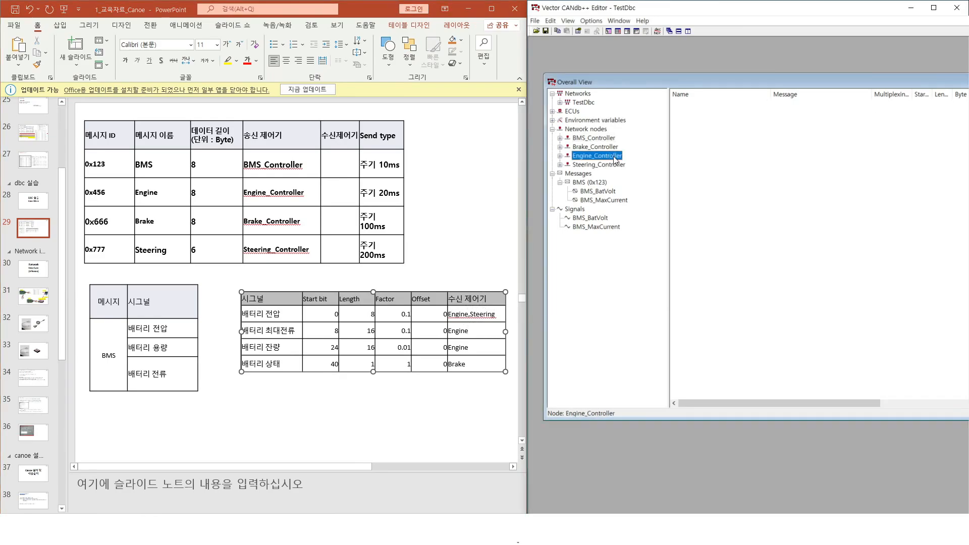
right_click(613, 156)
left_click(596, 157)
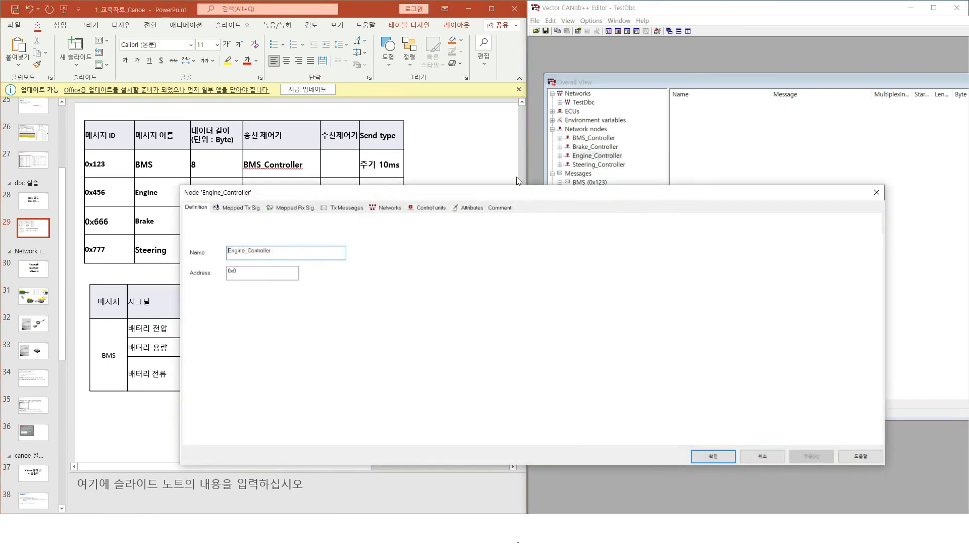
left_click_drag(465, 197, 631, 181)
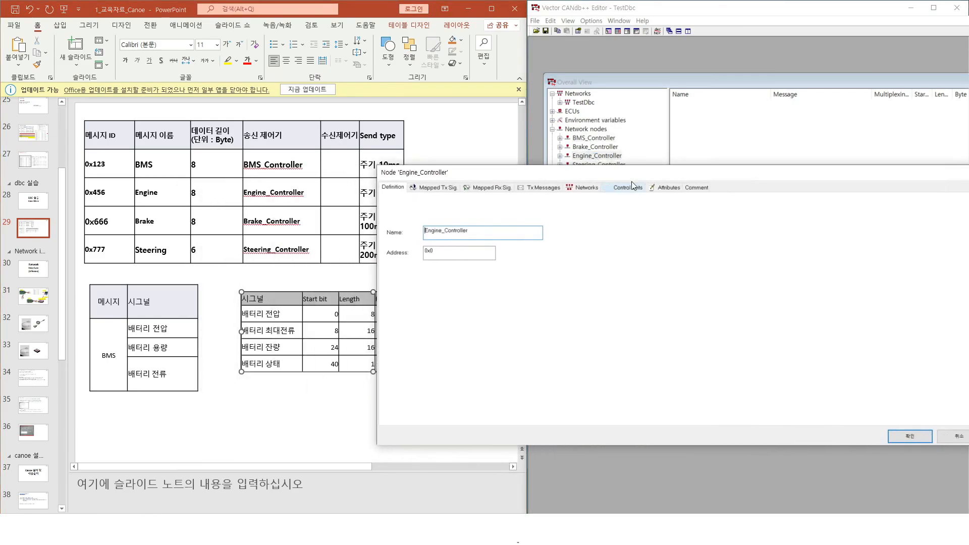
left_click(492, 187)
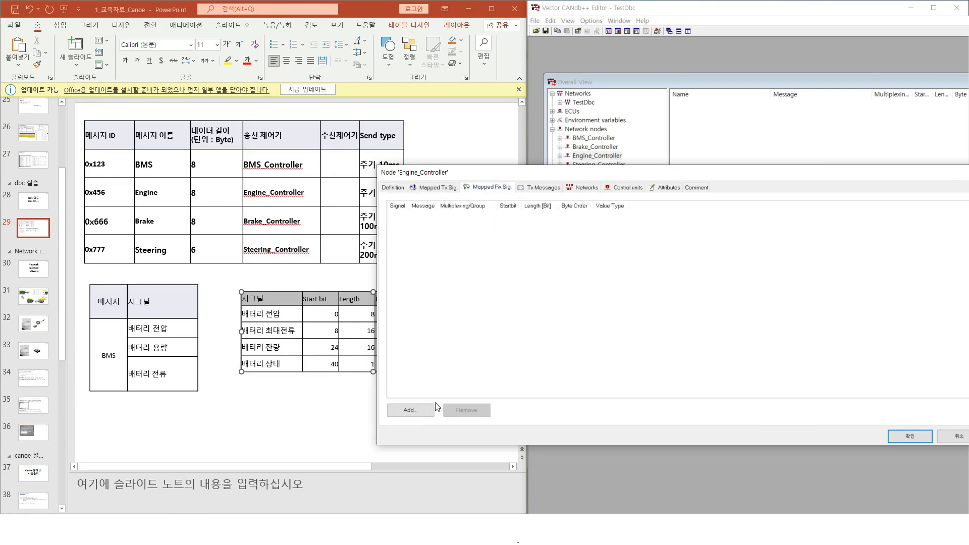
left_click(410, 410)
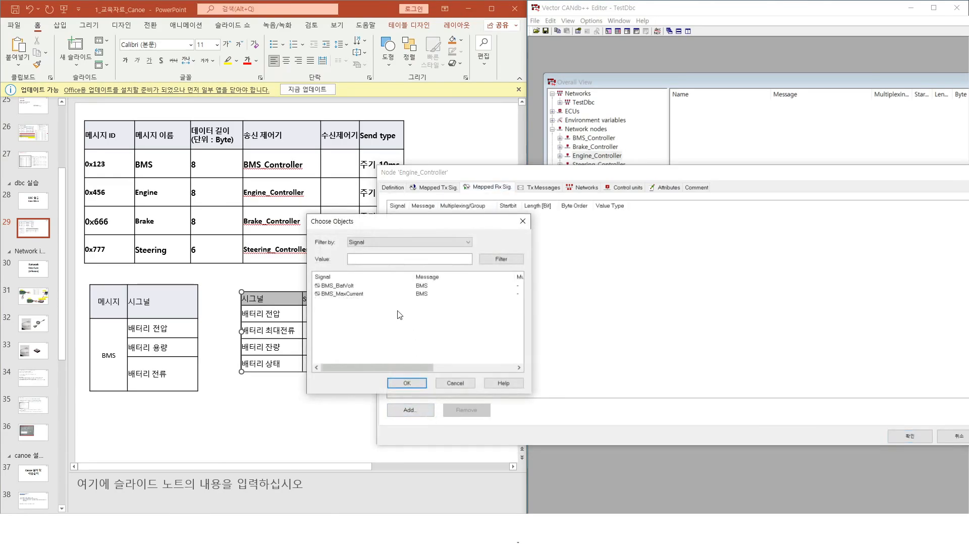
left_click(407, 383)
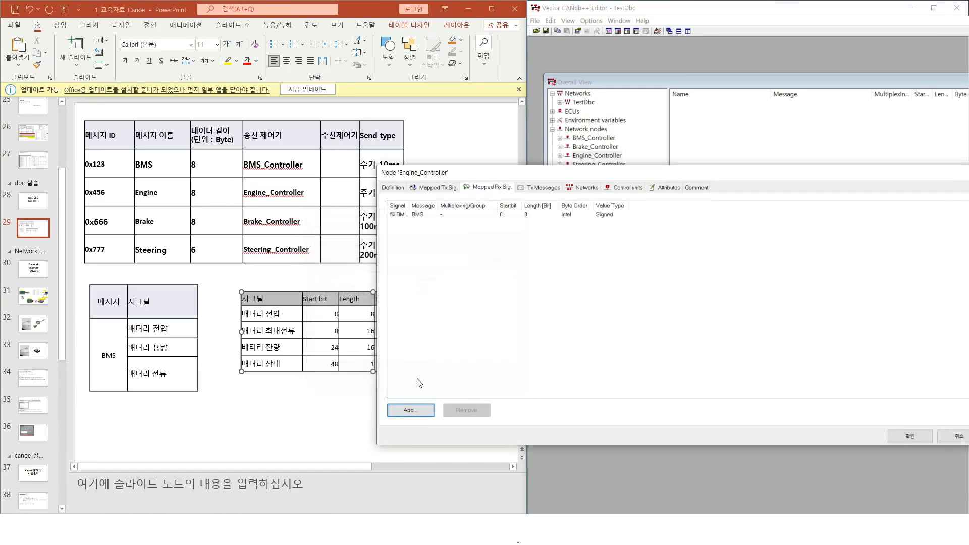
left_click(910, 437)
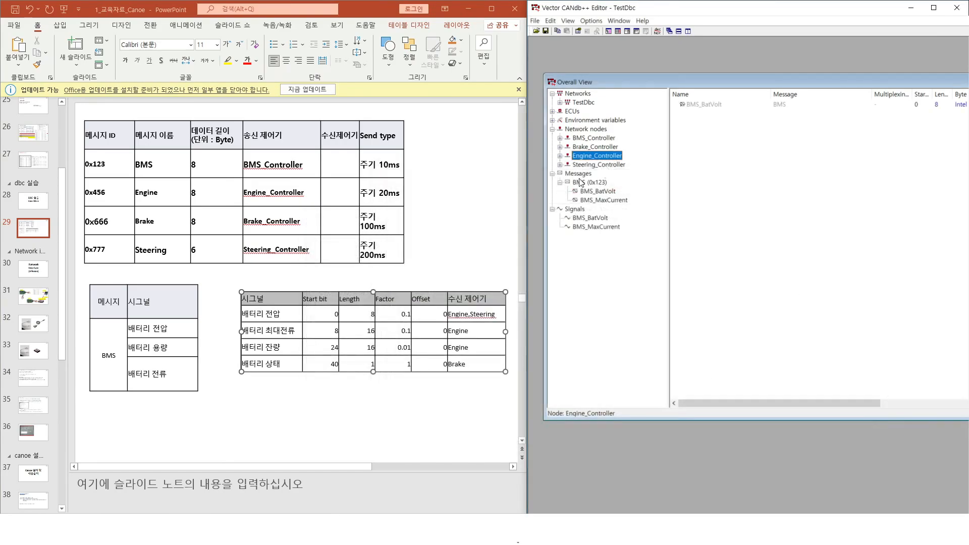
Map BMS_BatVolt as a received signal of the Steering_Controller node, following the slide's battery voltage row, and accept the change
left_click(479, 329)
left_click_drag(286, 314, 242, 313)
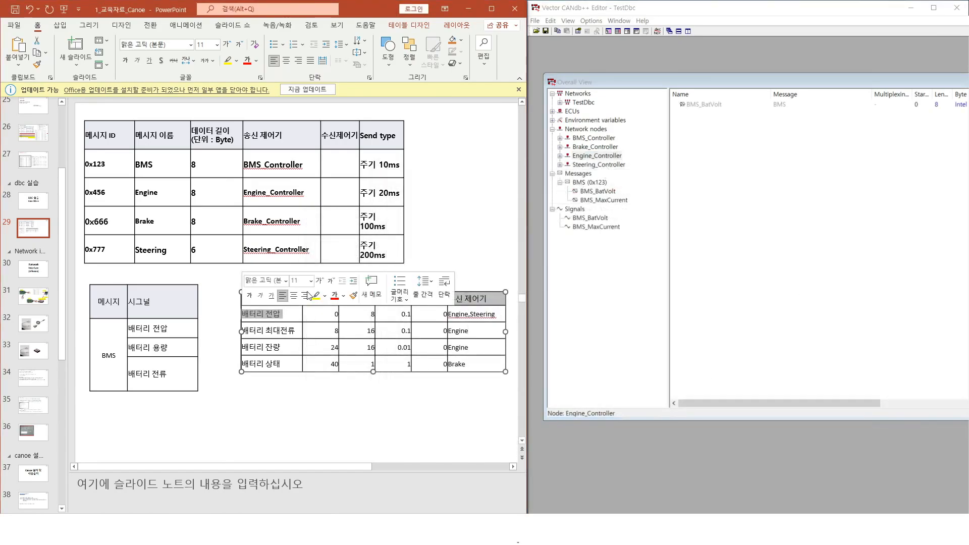
right_click(610, 166)
left_click(589, 164)
double_click(613, 165)
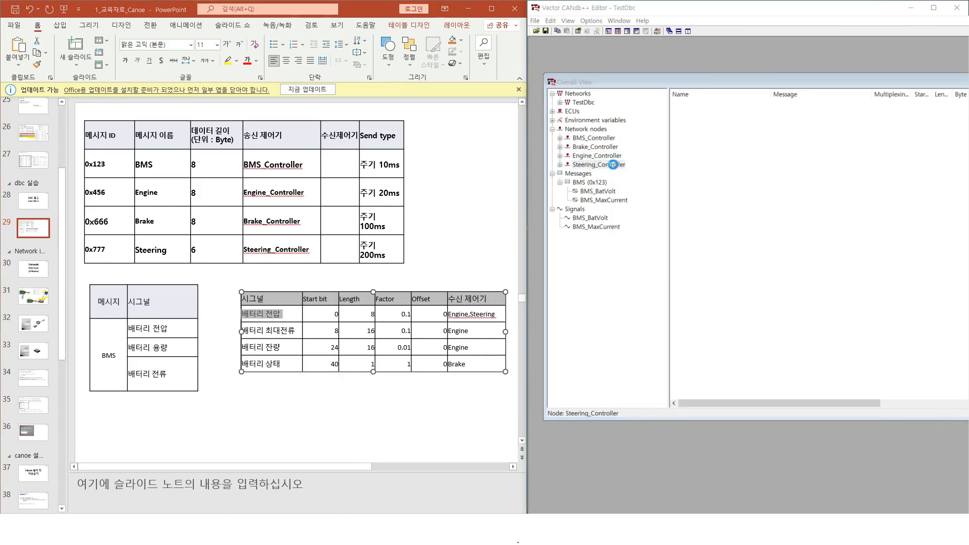
left_click(501, 190)
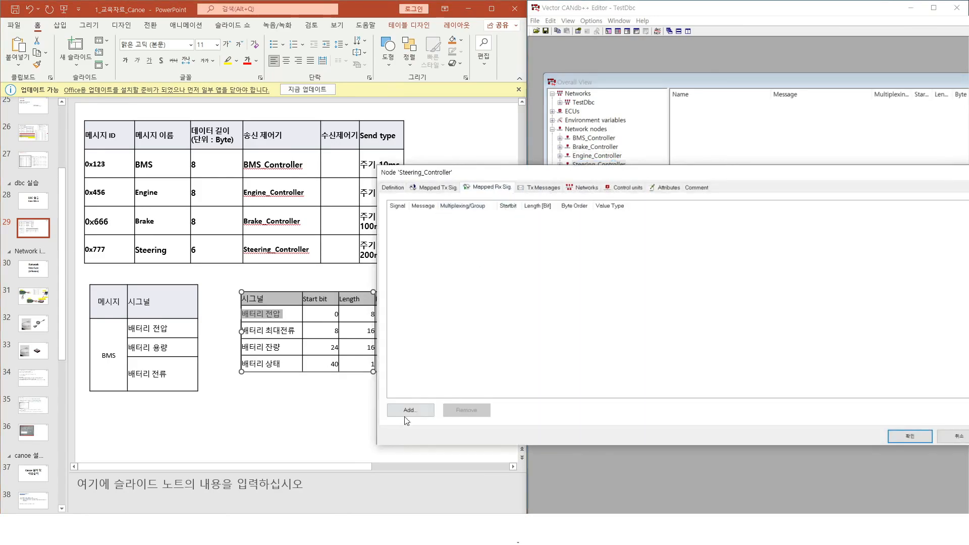
left_click(416, 410)
left_click(347, 286)
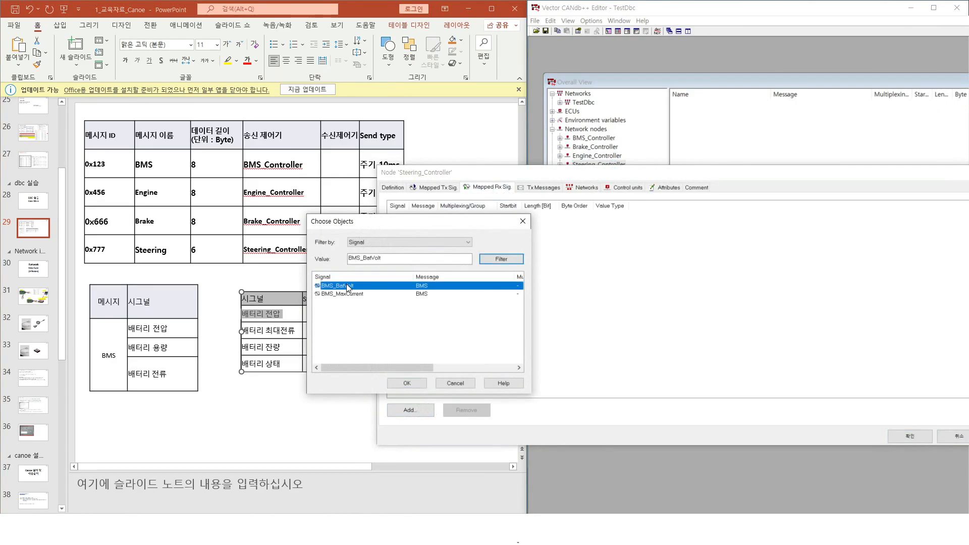
left_click(407, 383)
left_click(909, 435)
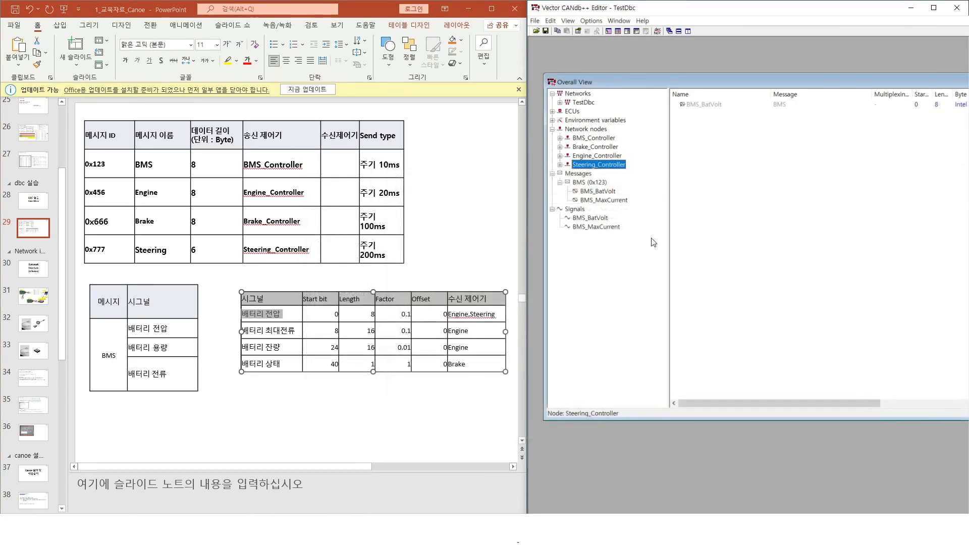
Check the receivers of BMS_BatVolt through the signal list of the BMS (0x123) message
double_click(600, 184)
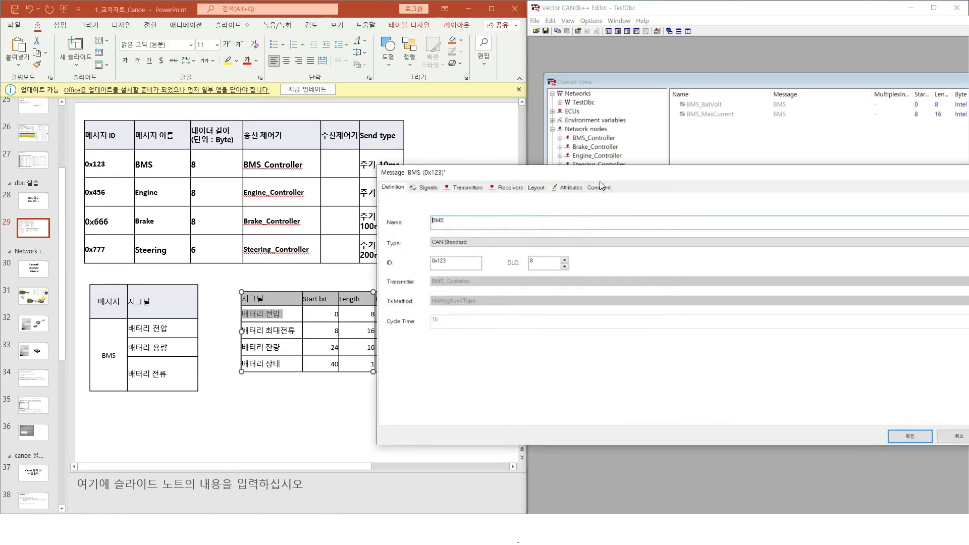
left_click(429, 187)
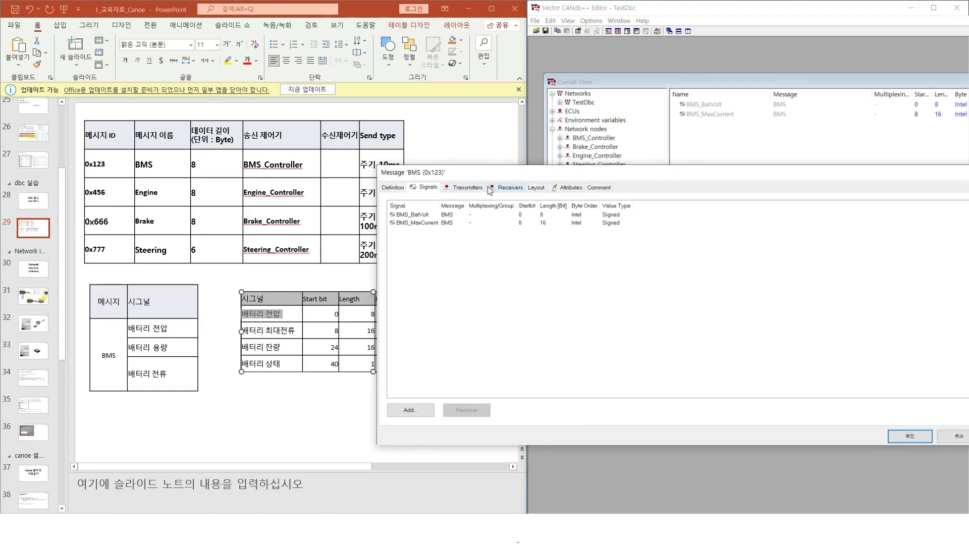
double_click(436, 215)
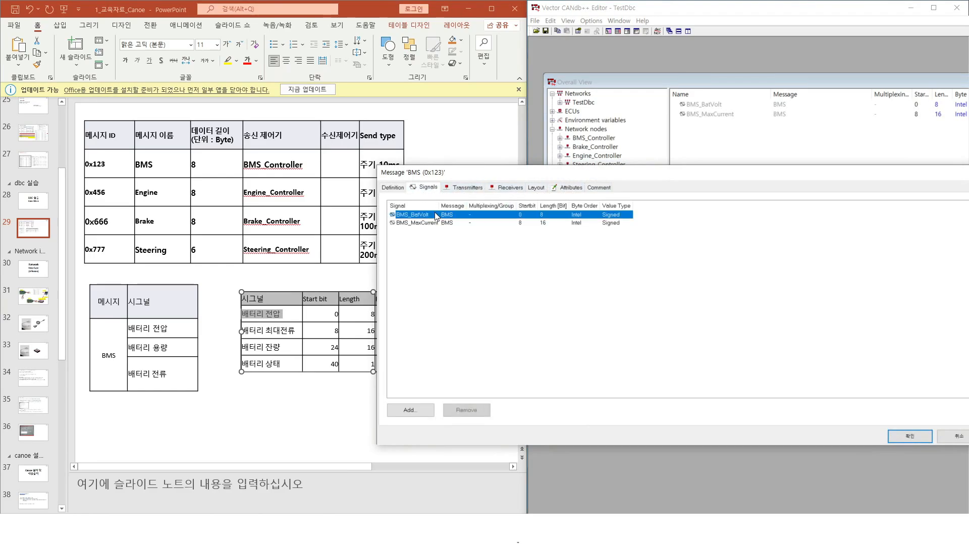
left_click(478, 190)
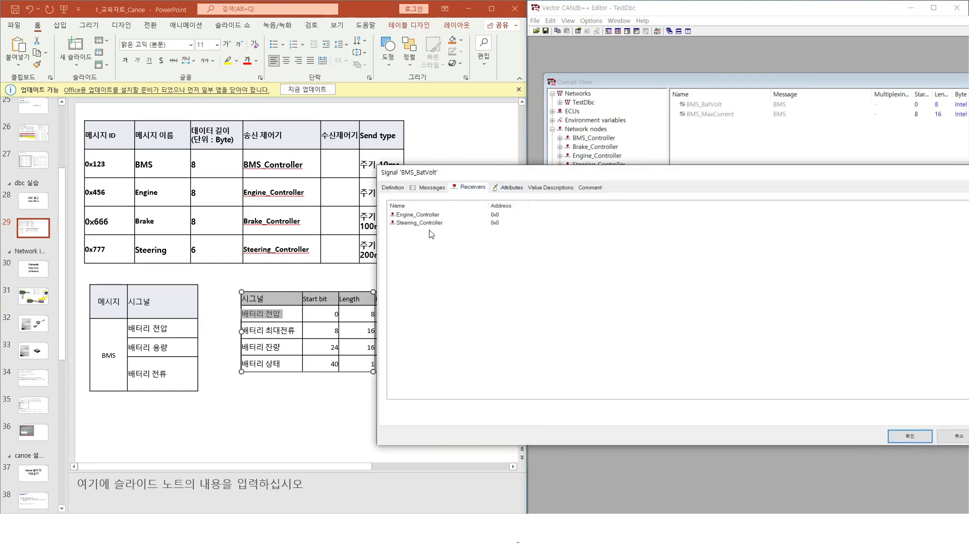
left_click(433, 215)
left_click(433, 223)
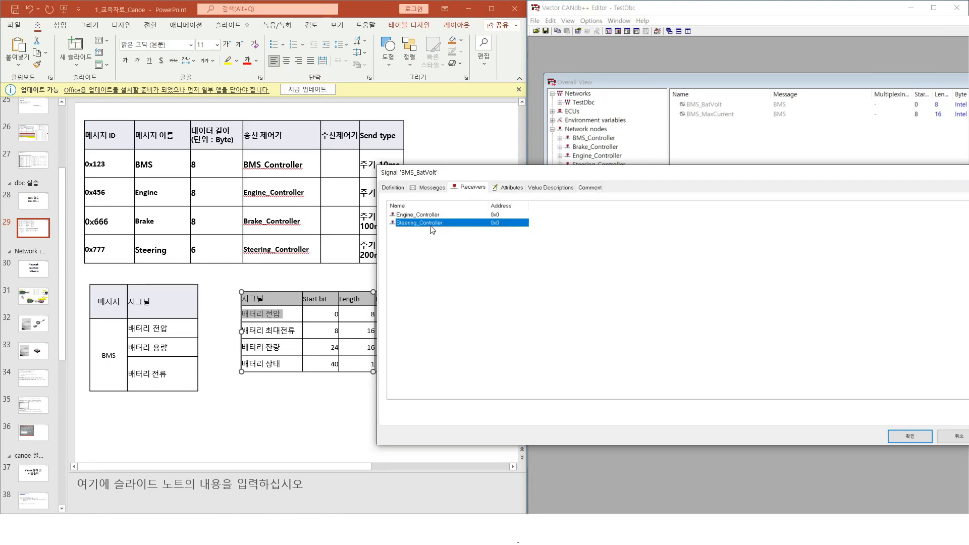
left_click(903, 437)
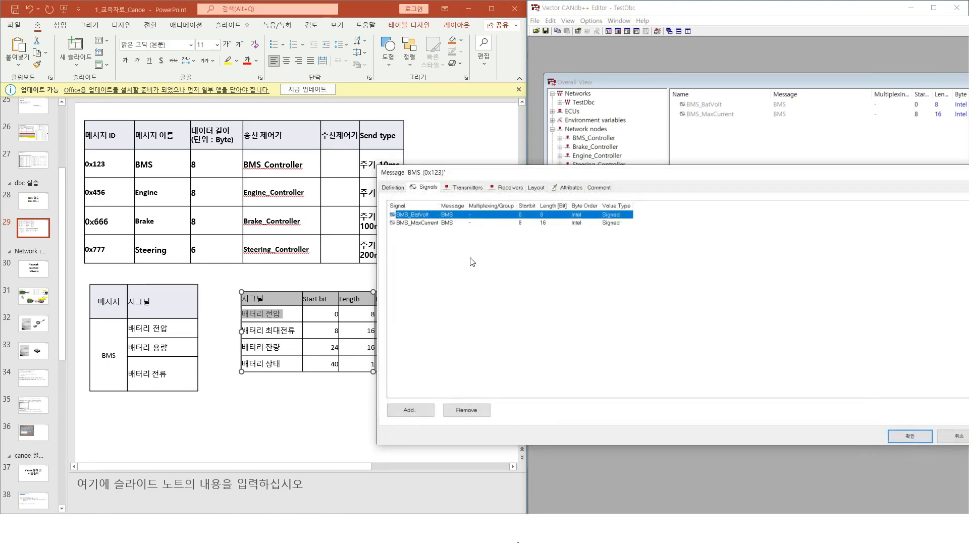
Review Engine_Controller and Steering_Controller in the BMS_BatVolt receiver list again and close the signal and message properties
double_click(448, 214)
left_click(470, 188)
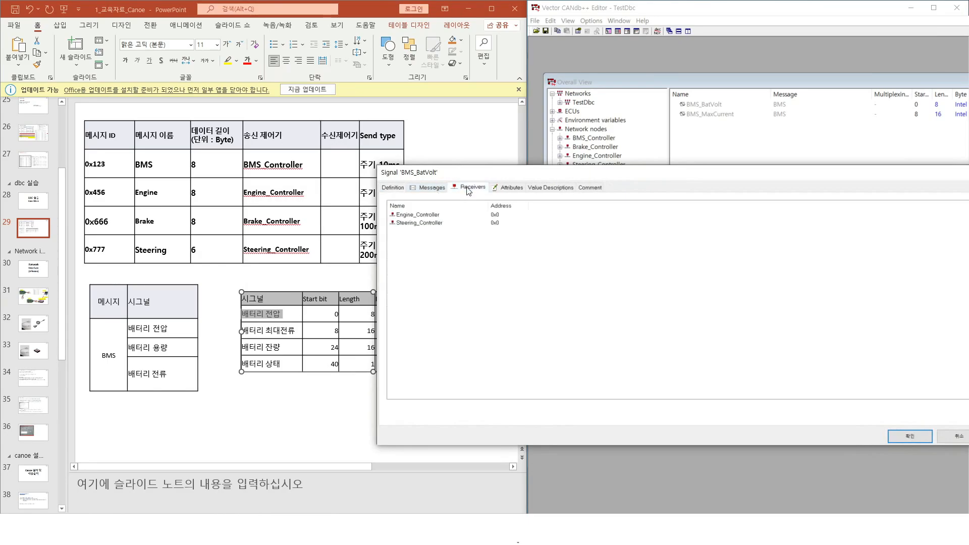
left_click(419, 216)
left_click(432, 222)
left_click(440, 215)
left_click(444, 222, "shift")
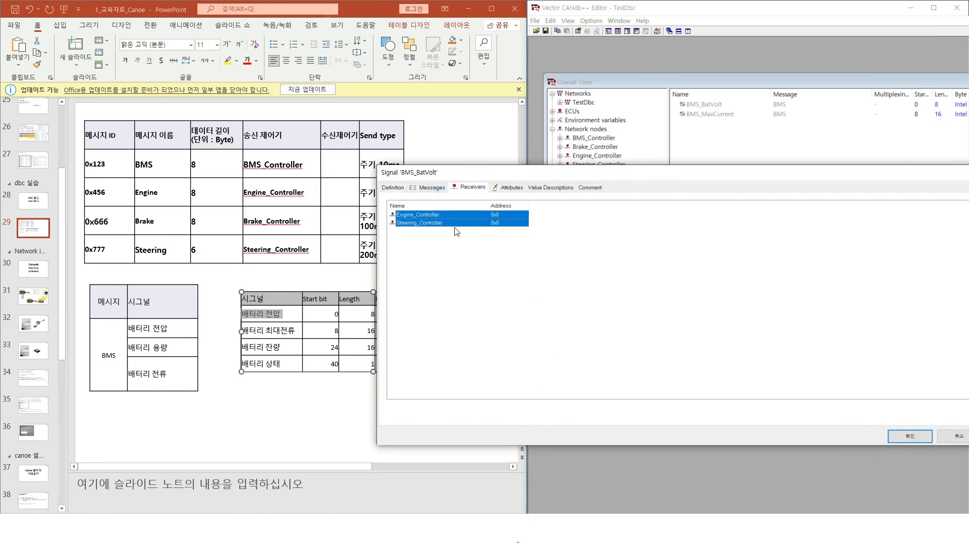
left_click(904, 440)
left_click(915, 442)
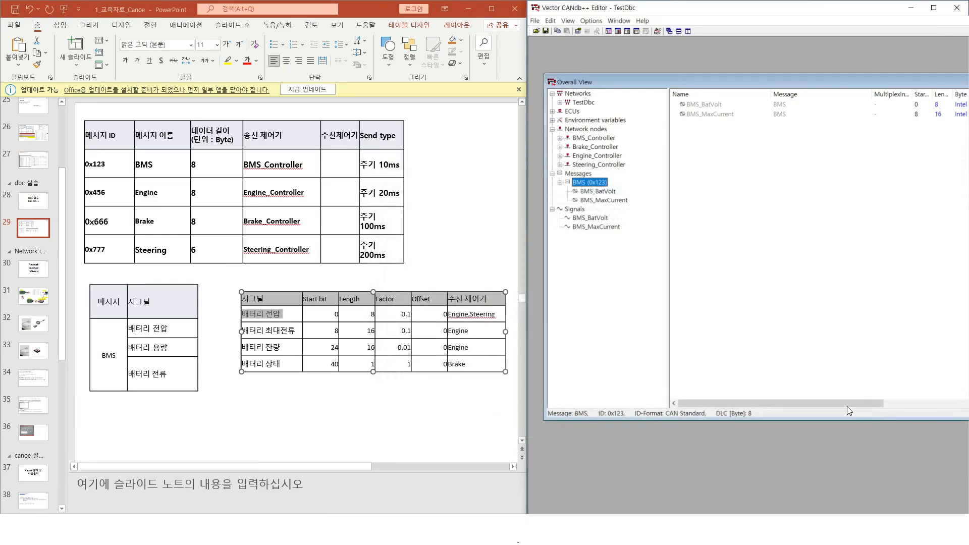
Look at the BMS_Controller node's definition, close it, and go through the remaining nodes down to Messages
double_click(589, 138)
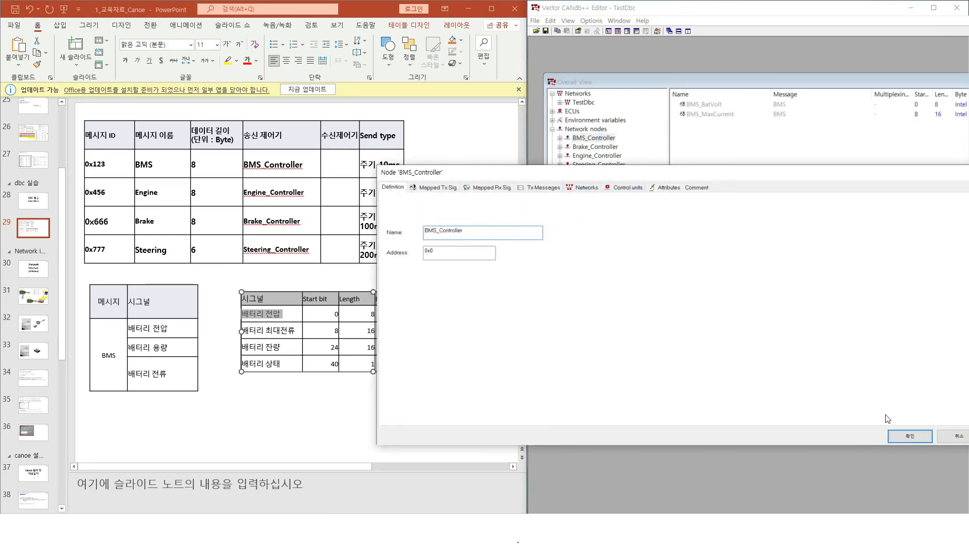
left_click(911, 437)
key("Down")
key("Down")
key("Down")
key("Down")
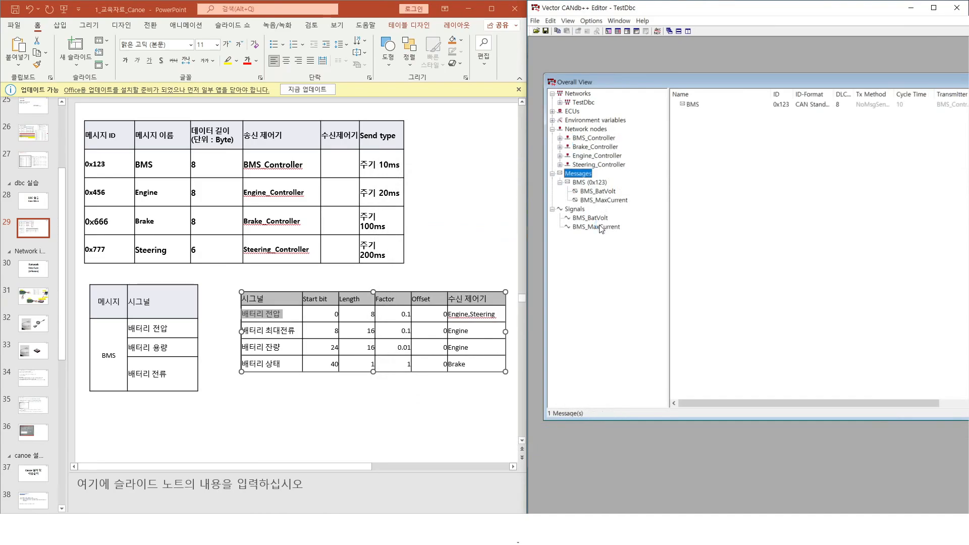
Collapse the network nodes branch and check the protocol setting of the TestDbc network
left_click(581, 104)
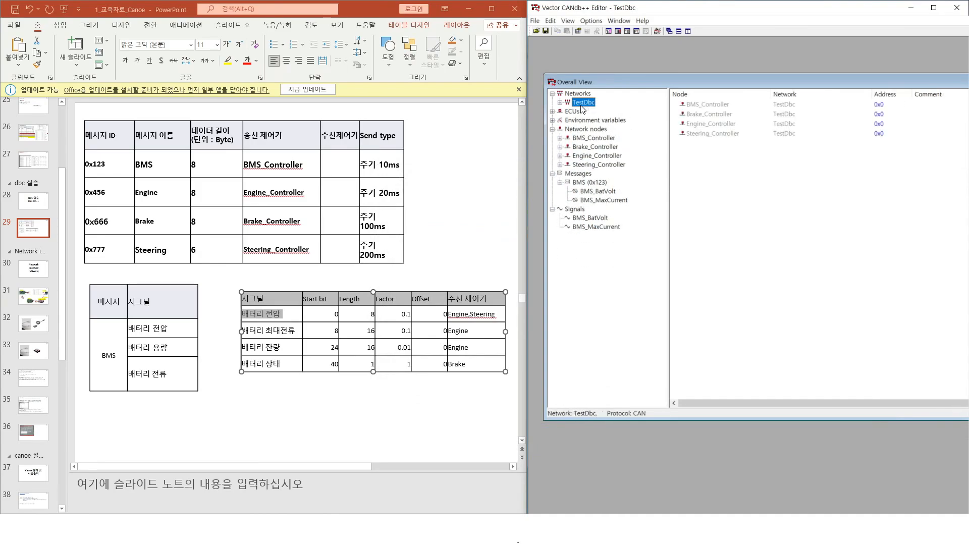
key("Down")
key("Down")
key("Down")
key("Left")
key("Up")
key("Up")
key("Up")
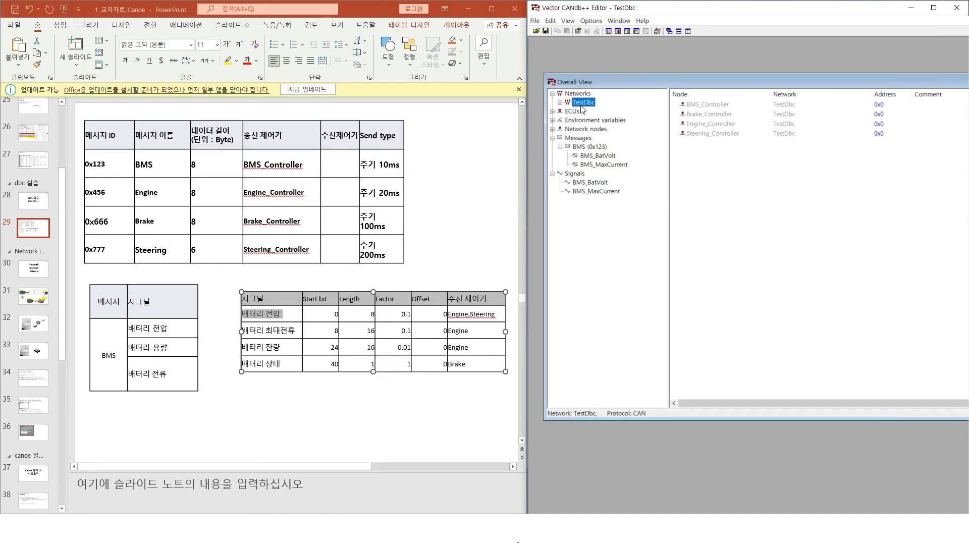
double_click(595, 102)
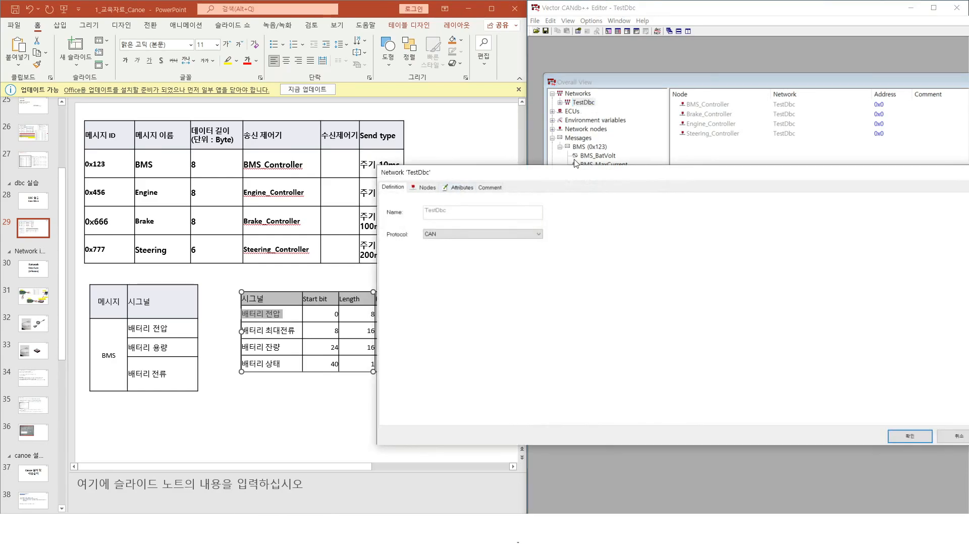
left_click(480, 235)
left_click(454, 248)
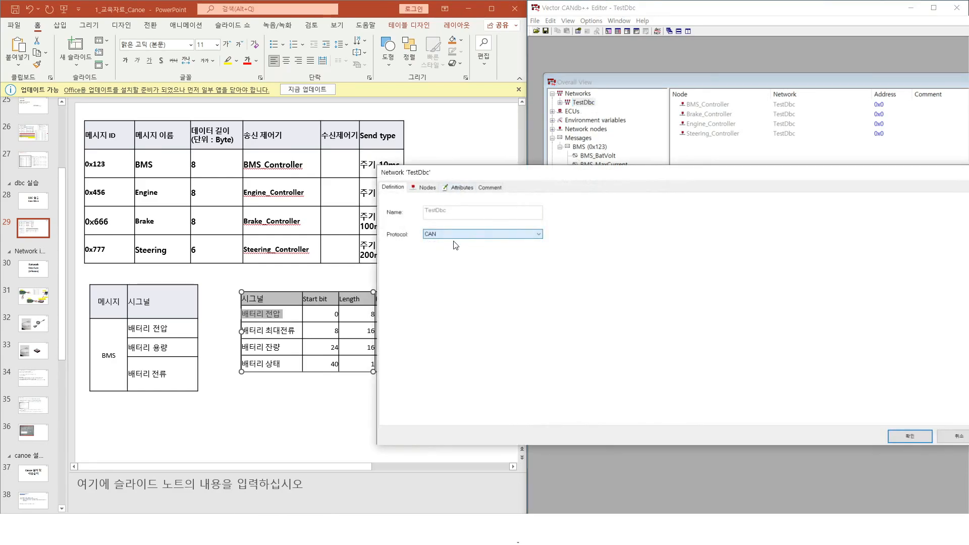
left_click(908, 436)
Collapse Networks, expand the network nodes, and review each controller node down to the BMS (0x123) message
double_click(586, 93)
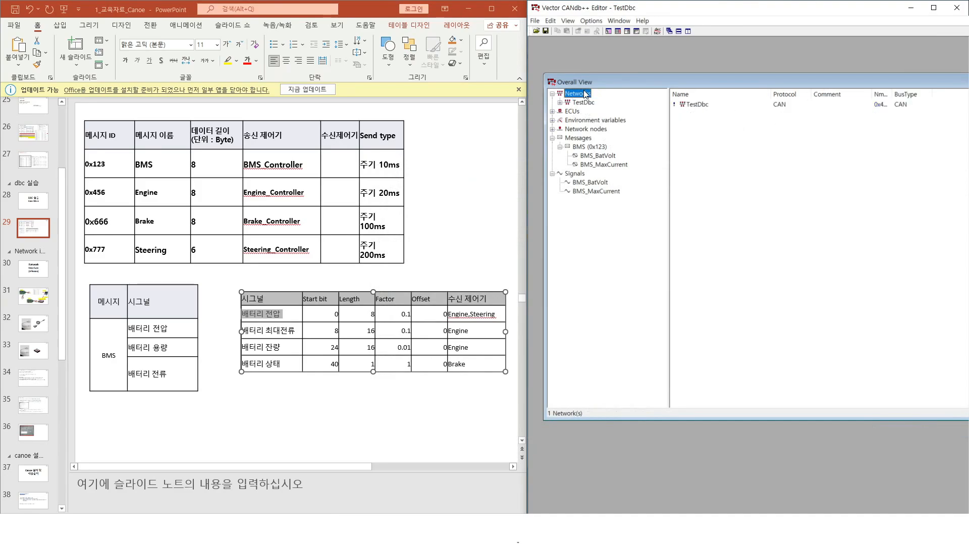
double_click(595, 121)
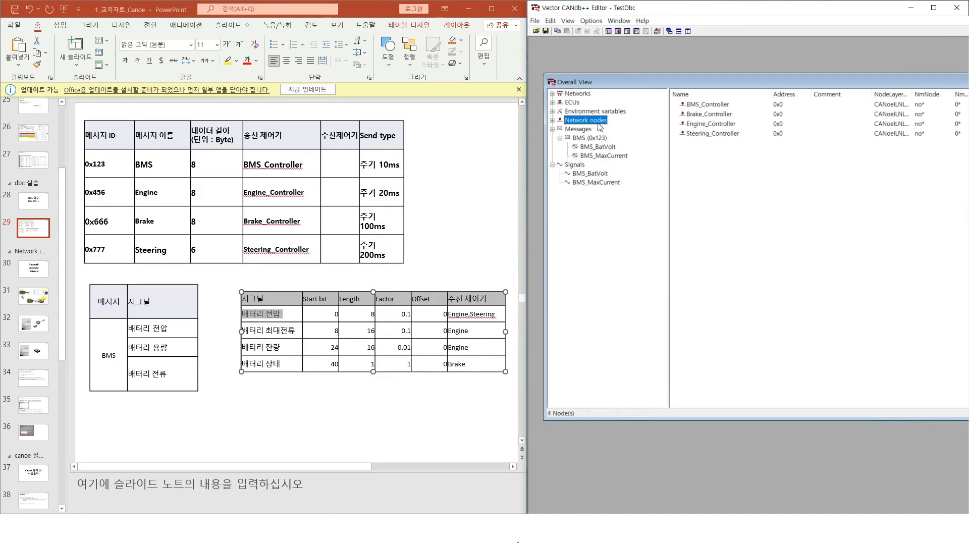
right_click(598, 120)
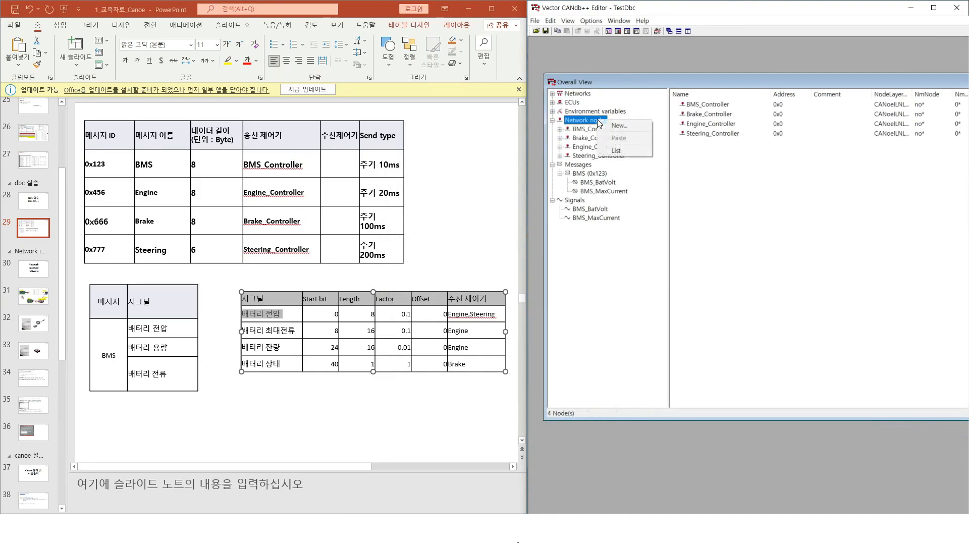
left_click(567, 121)
key("Down")
key("Down")
key("Down")
key("Down")
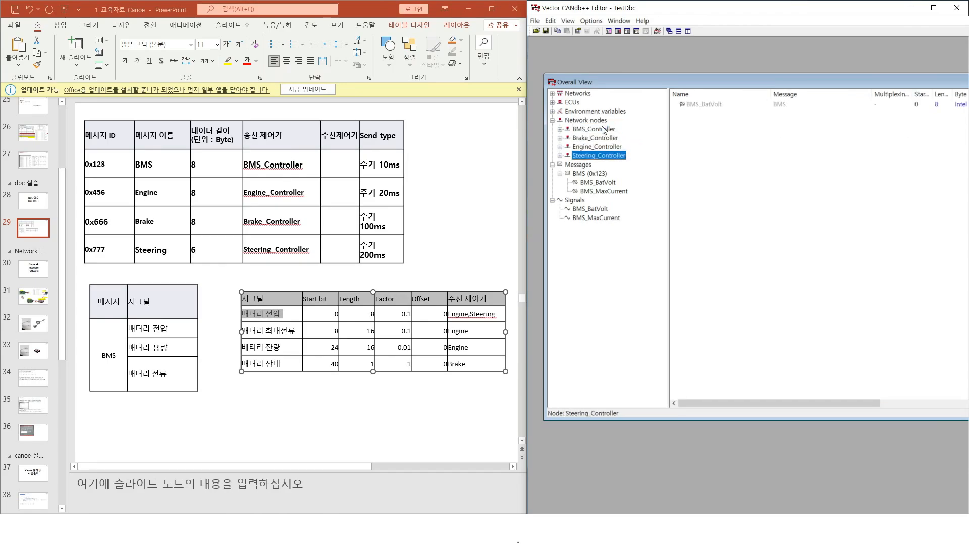
key("Down")
key("Down")
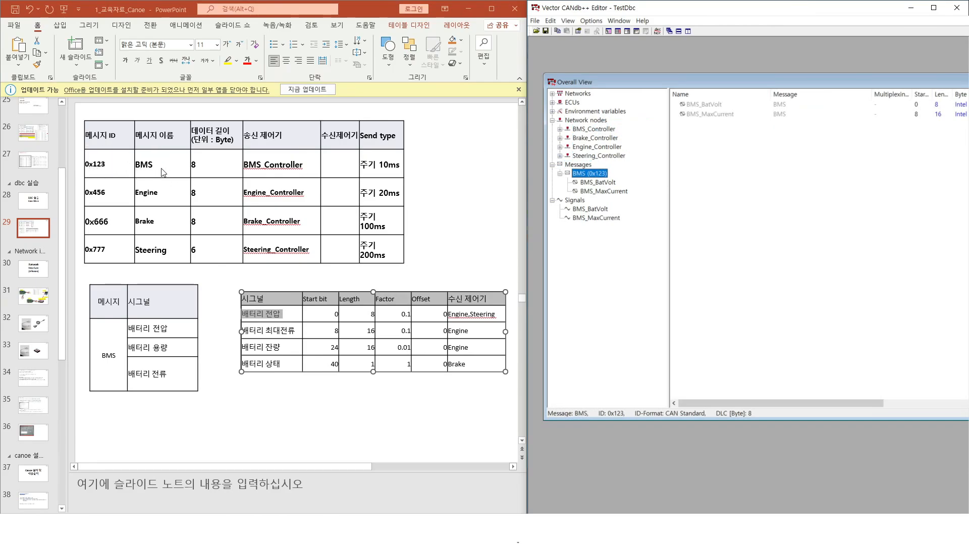
Create a new message with its default name, ID 0x0 and DLC 8, reviewing its definition fields before accepting
key("Up")
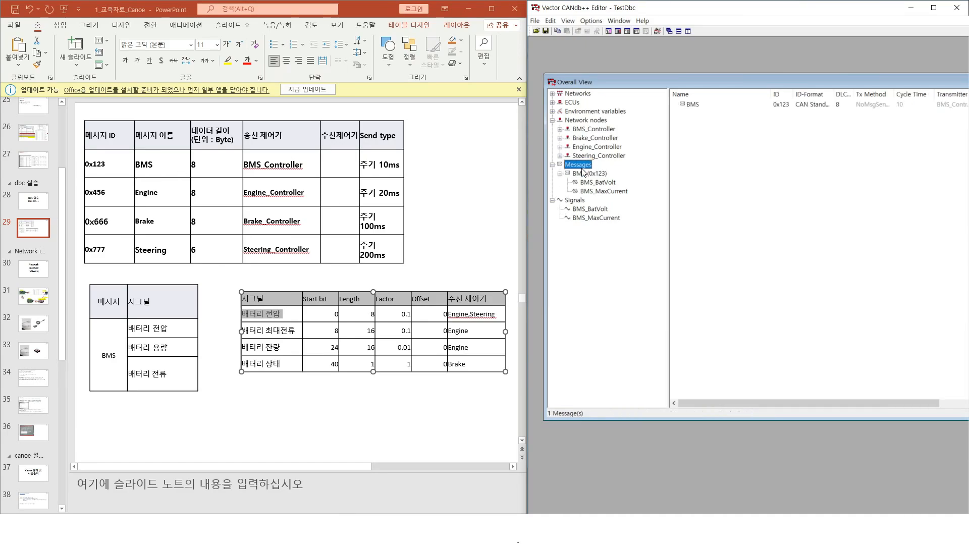
right_click(583, 171)
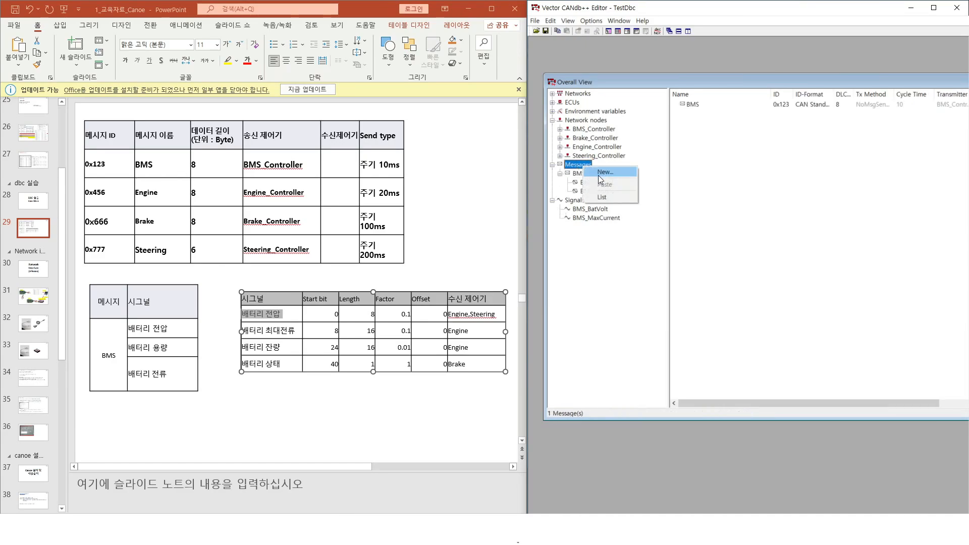
left_click(598, 174)
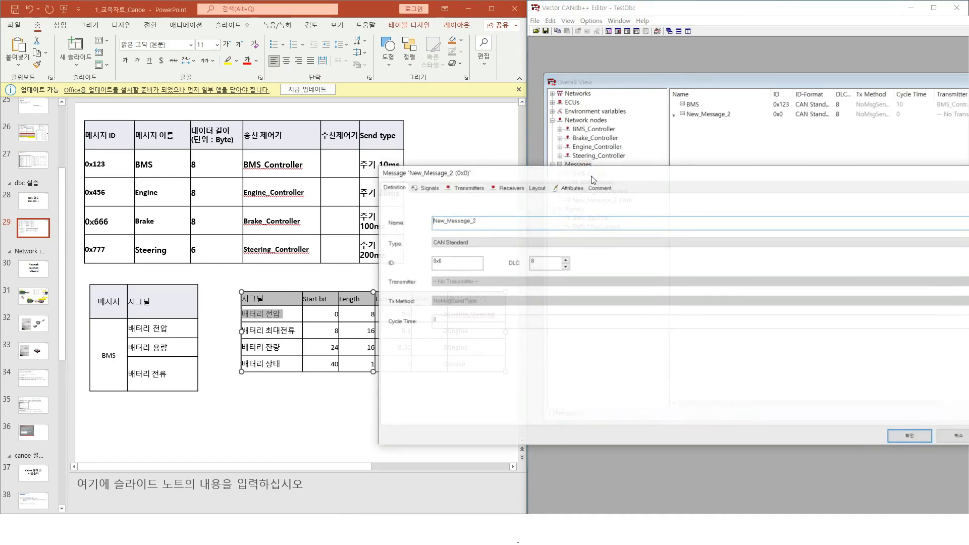
left_click(483, 241)
key("Tab")
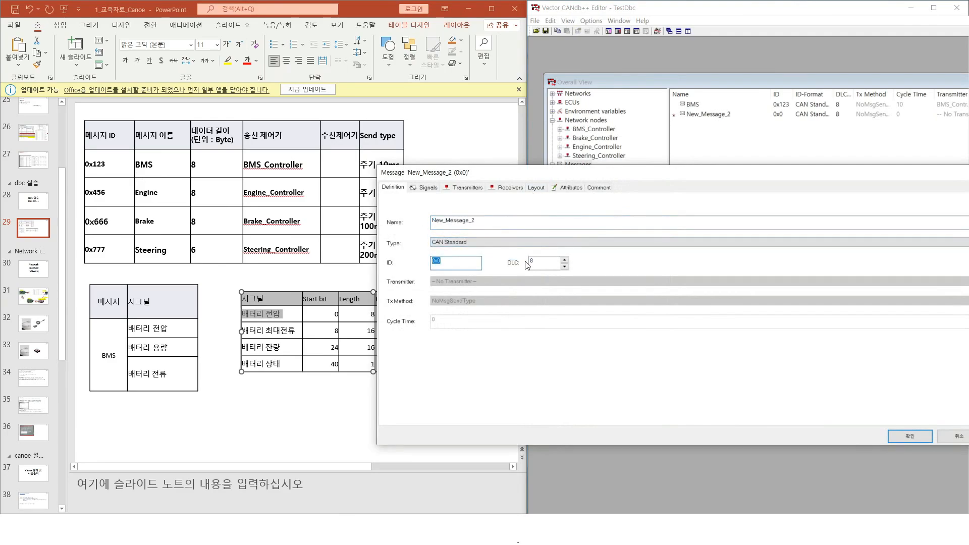
key("Tab")
left_click(910, 436)
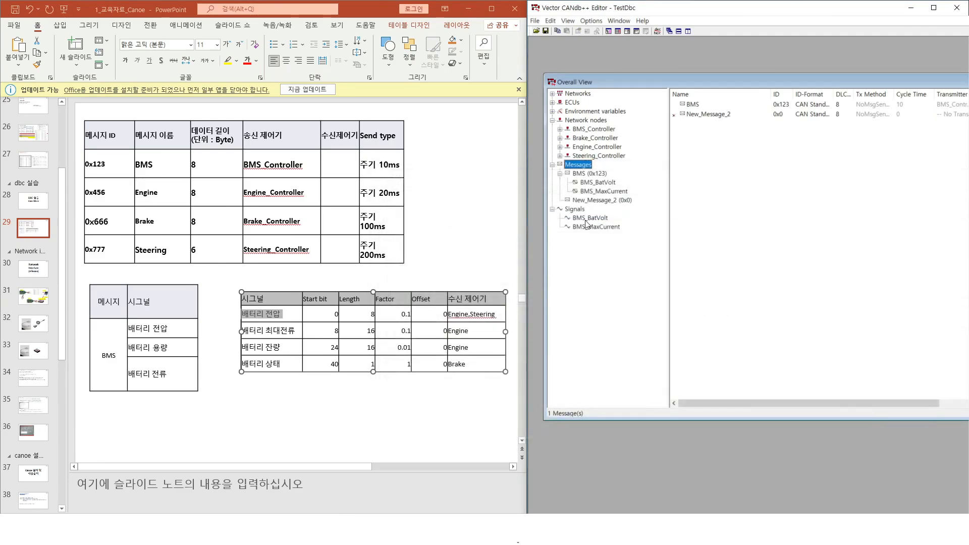
left_click(583, 174)
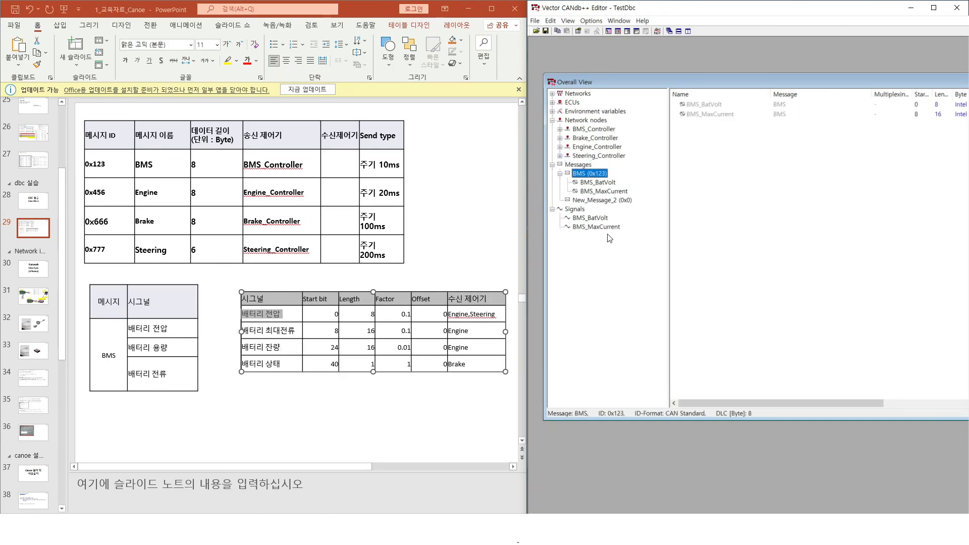
left_click(575, 209)
right_click(574, 212)
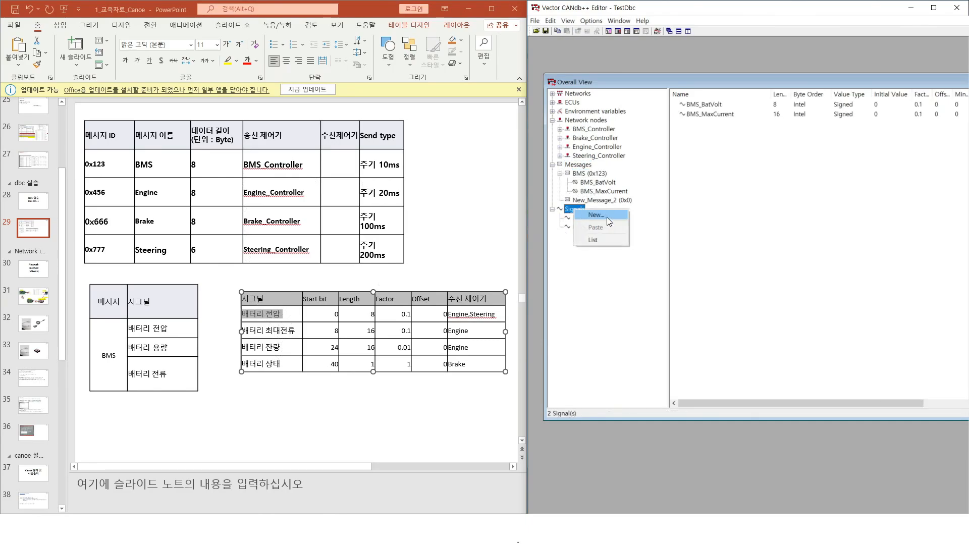
left_click(607, 217)
left_click_drag(483, 225, 410, 243)
left_click_drag(470, 295, 419, 294)
left_click_drag(560, 291, 533, 291)
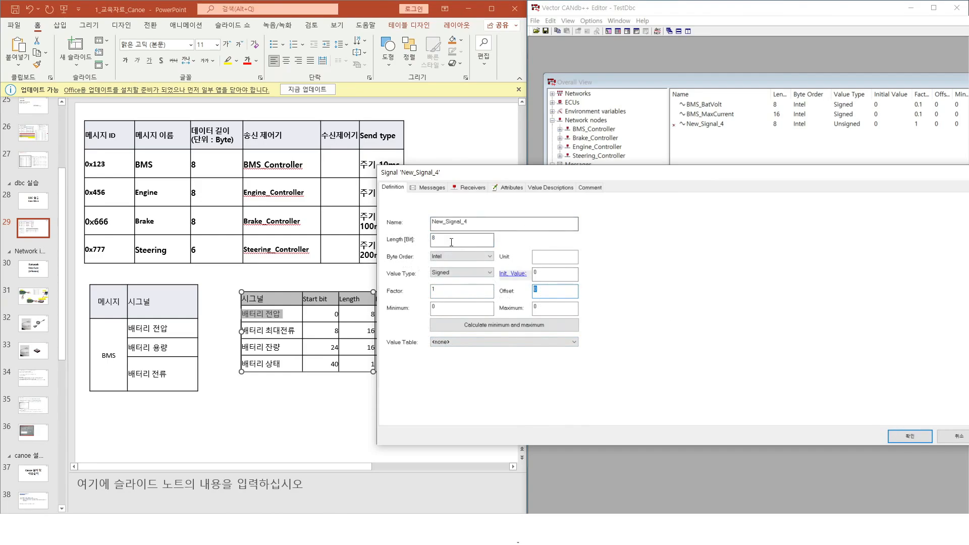
left_click(949, 436)
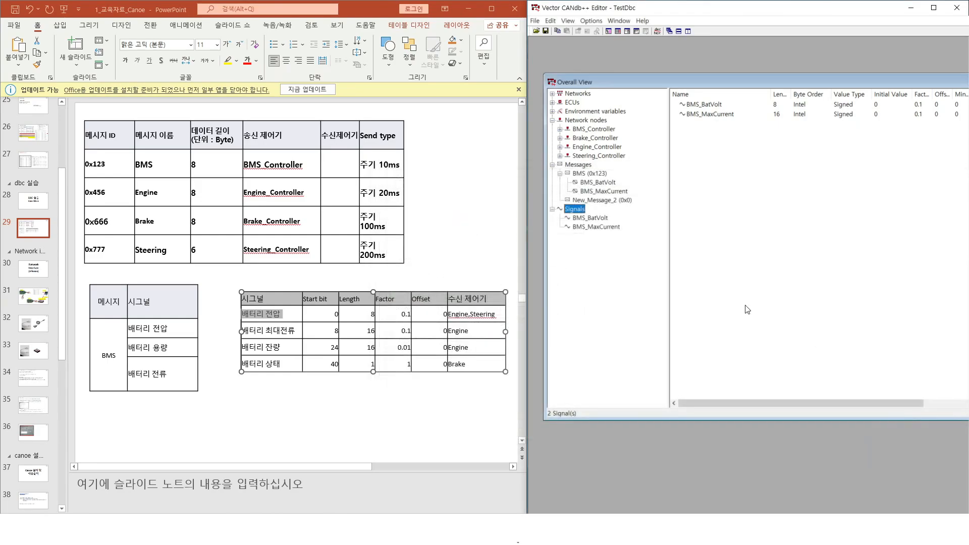
Review the BMS_BatVolt and BMS_MaxCurrent signals and their assignments under the BMS (0x123) message
left_click(599, 220)
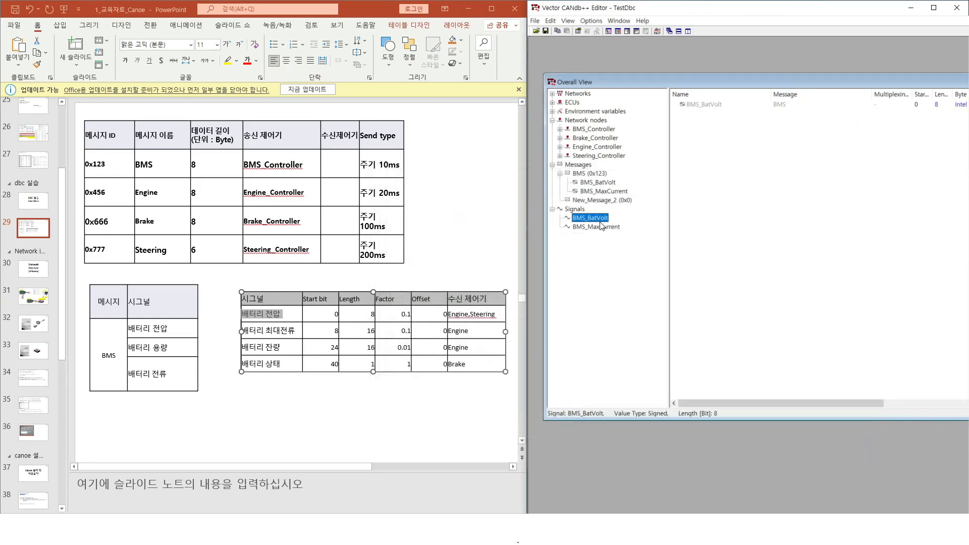
left_click(598, 182)
left_click(594, 194)
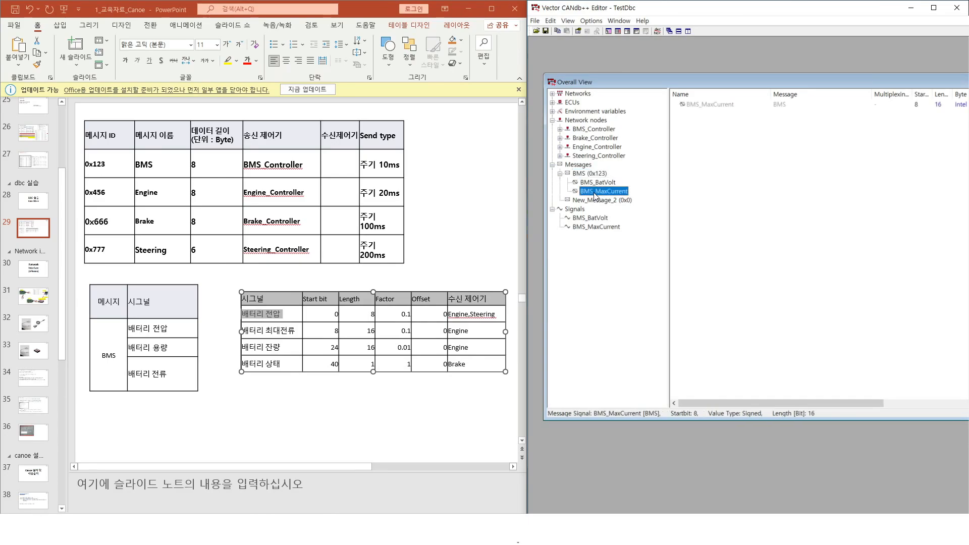
left_click(601, 175)
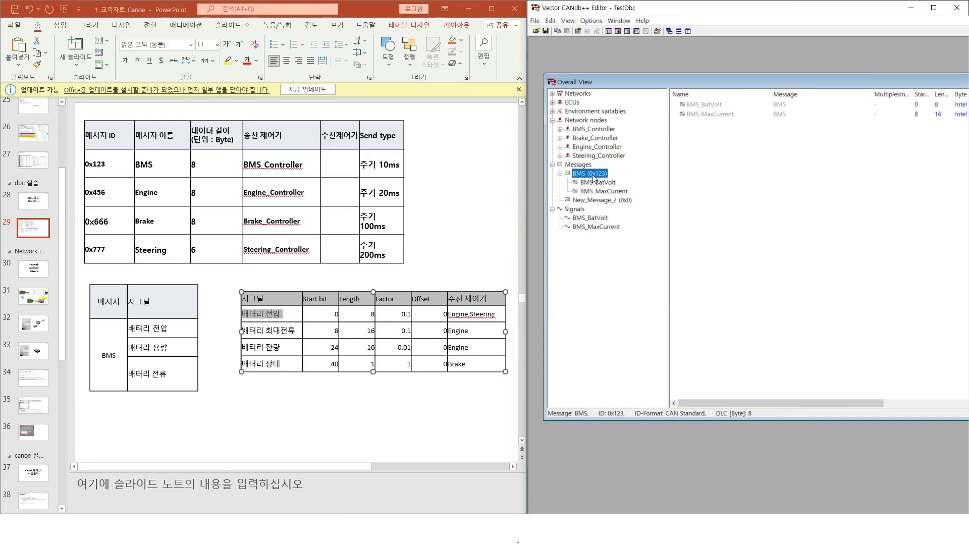
Review the BMS message's transmitters and the other nodes available to add, leaving the list as is and closing the message
double_click(594, 175)
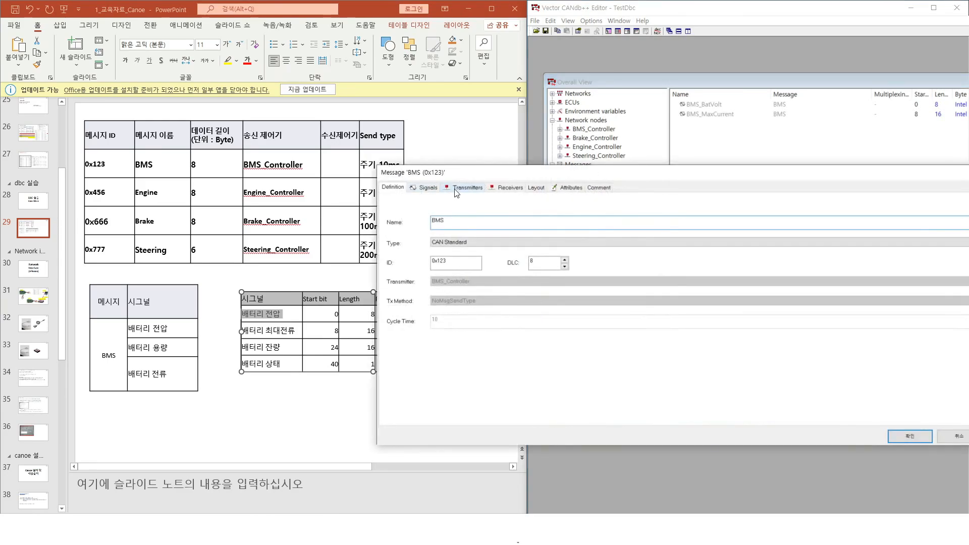
left_click(467, 188)
left_click_drag(580, 172, 635, 211)
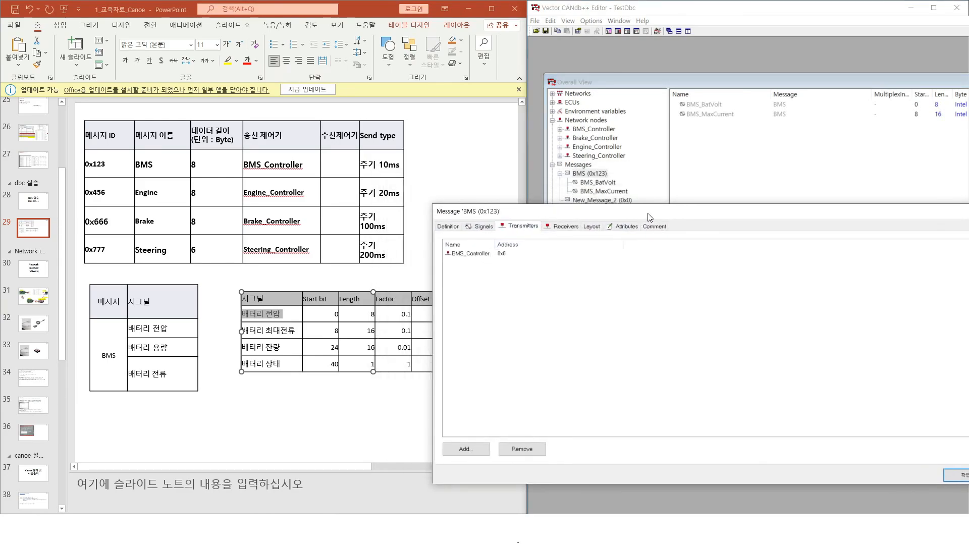
left_click(447, 449)
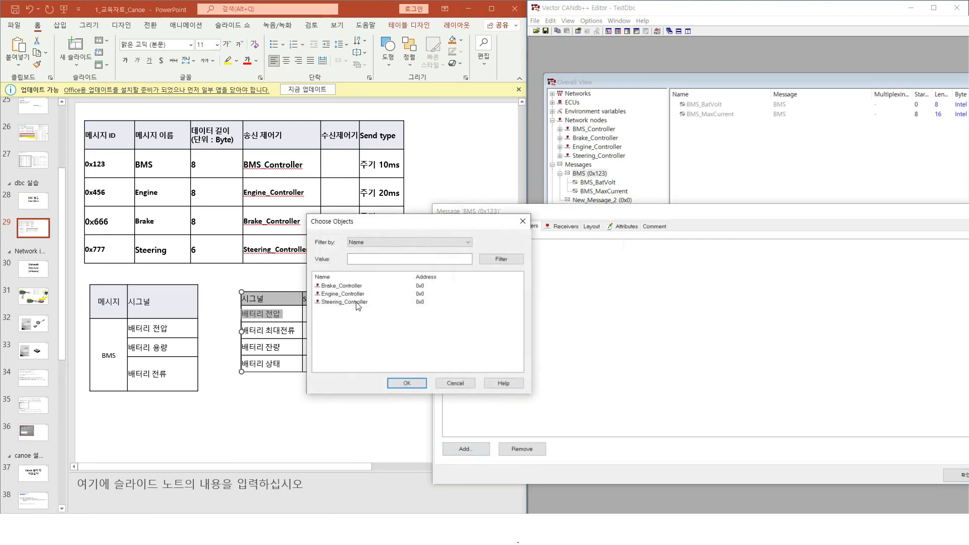
key("Escape")
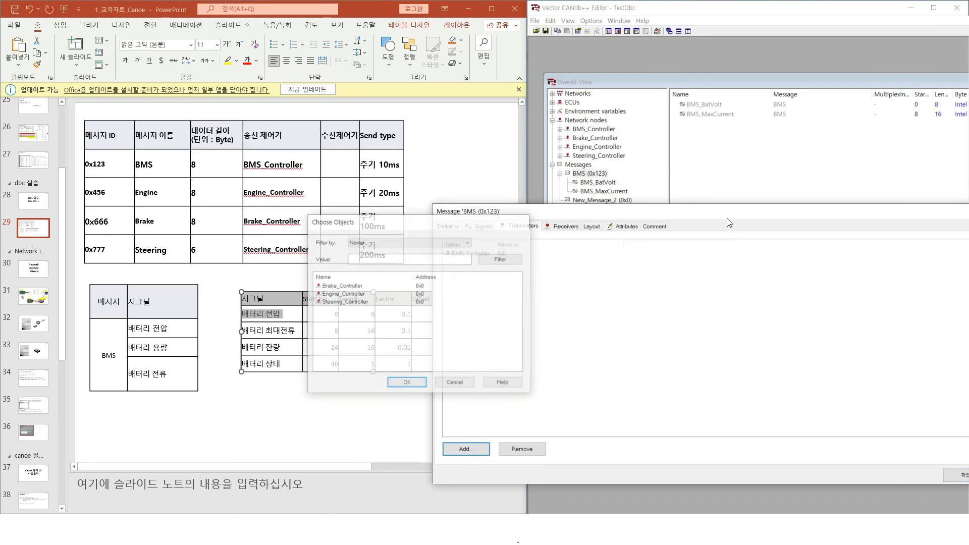
left_click_drag(722, 216, 410, 237)
left_click(823, 231)
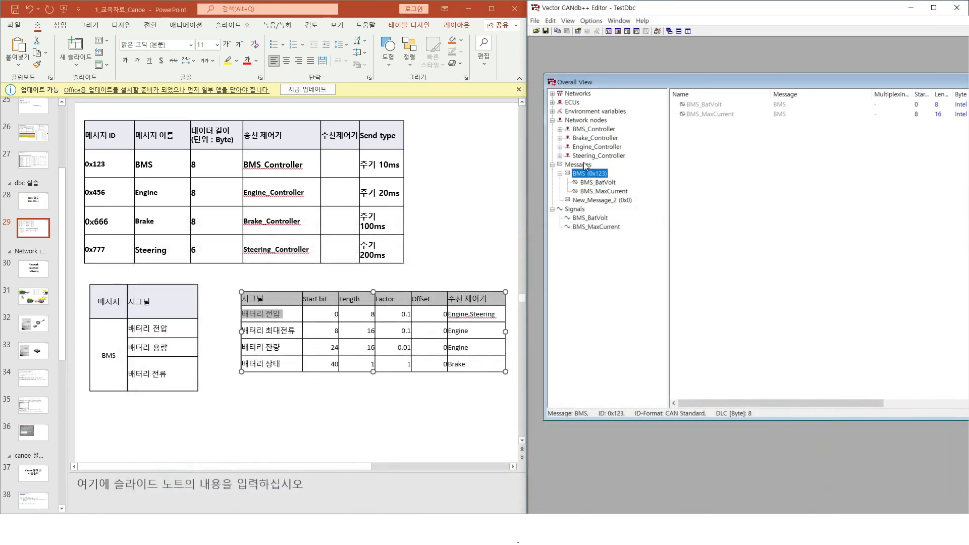
Look through the BMS signals that can be mapped as received signals of Brake_Controller, and close the node
left_click(600, 130)
left_click(604, 139)
double_click(601, 136)
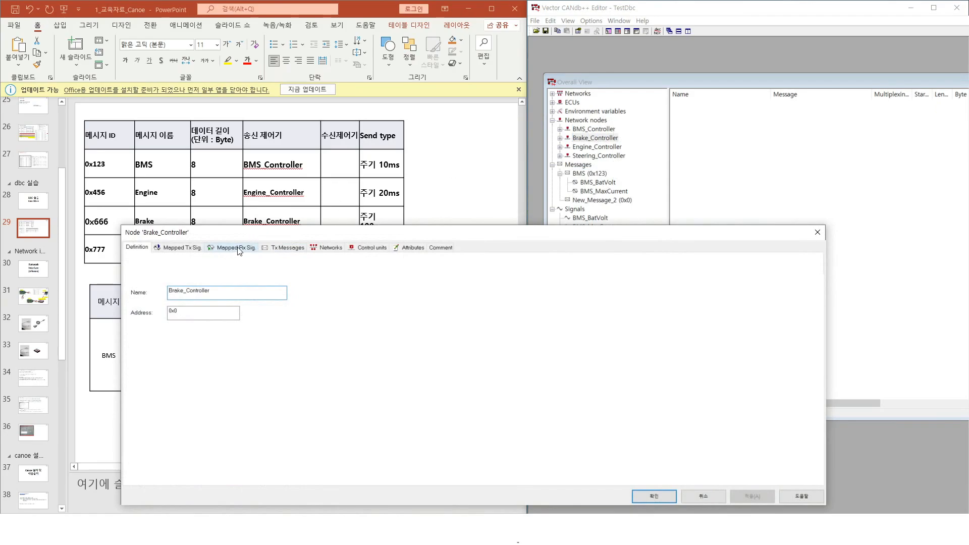
left_click(237, 247)
left_click(160, 468)
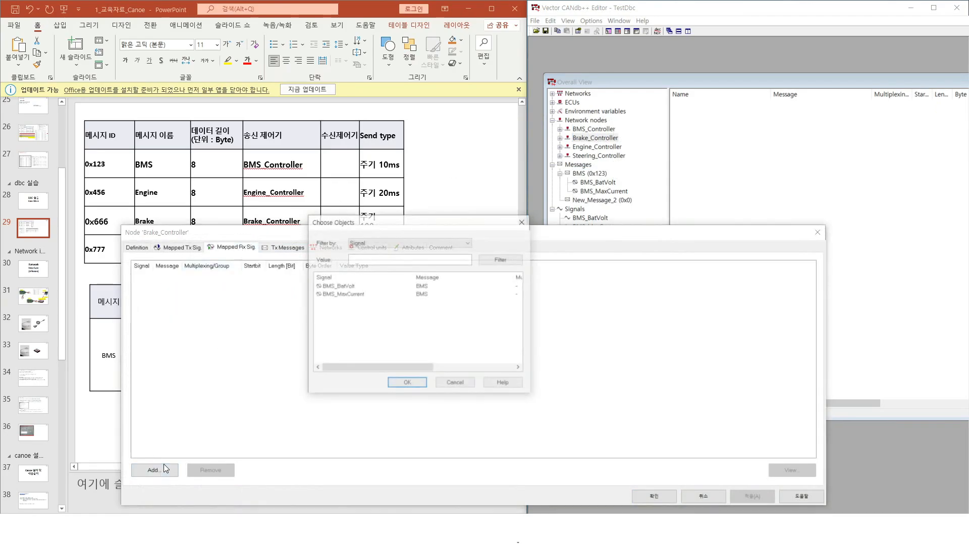
left_click(356, 287)
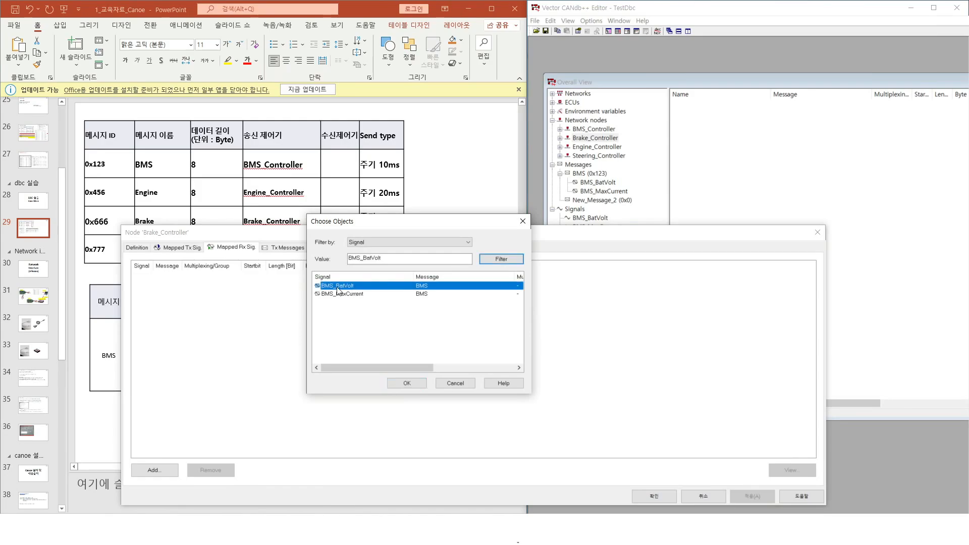
double_click(337, 290)
left_click(817, 231)
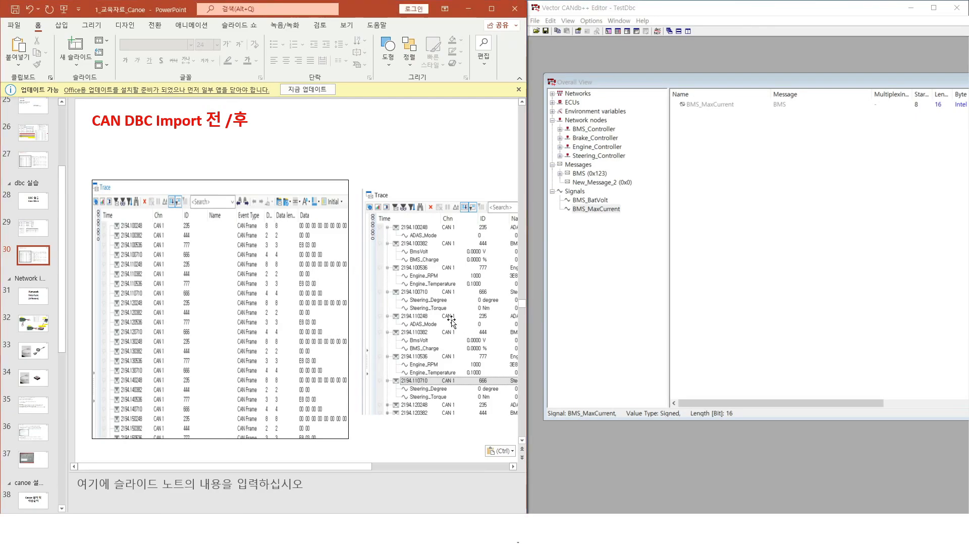
Examine the trace after DBC import on slide 30, and return to the signal table on slide 29
mouse_move(343, 470)
left_mouse_down()
mouse_move(334, 468)
mouse_move(441, 466)
left_mouse_up()
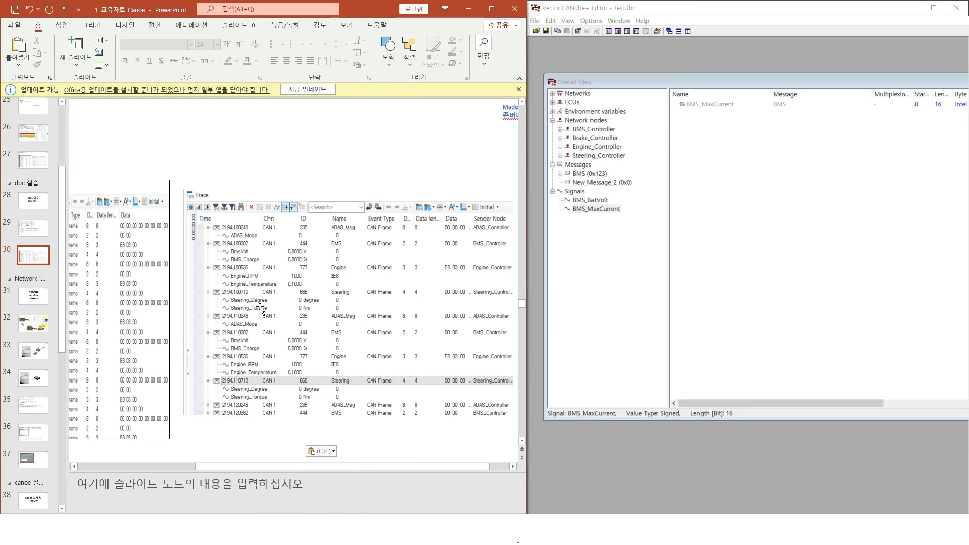
left_click(40, 231)
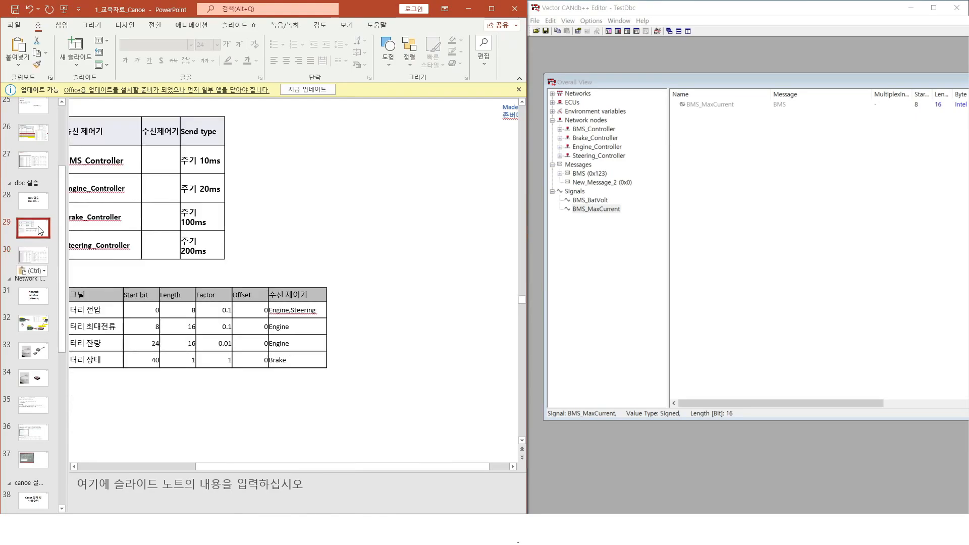
left_click_drag(235, 466, 169, 468)
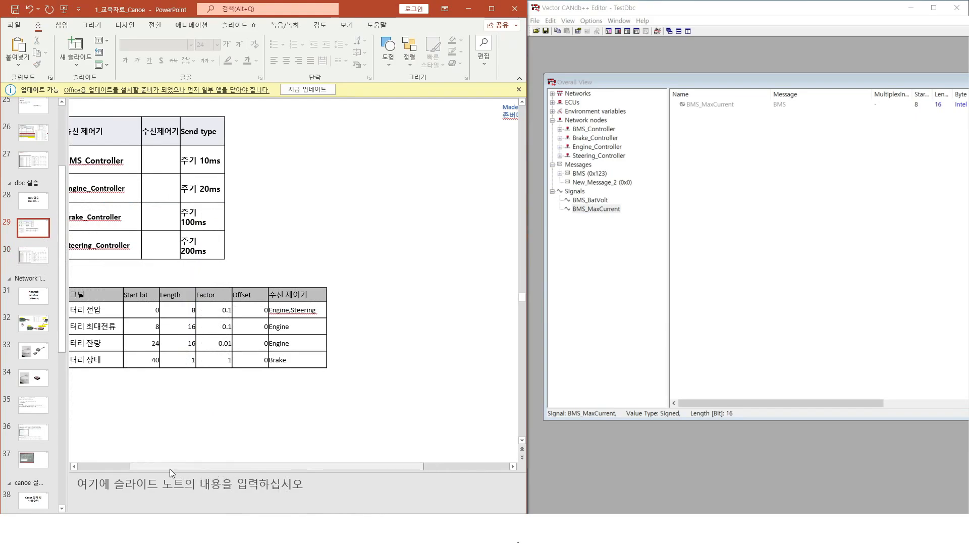
left_click_drag(209, 360, 167, 358)
left_click(171, 411)
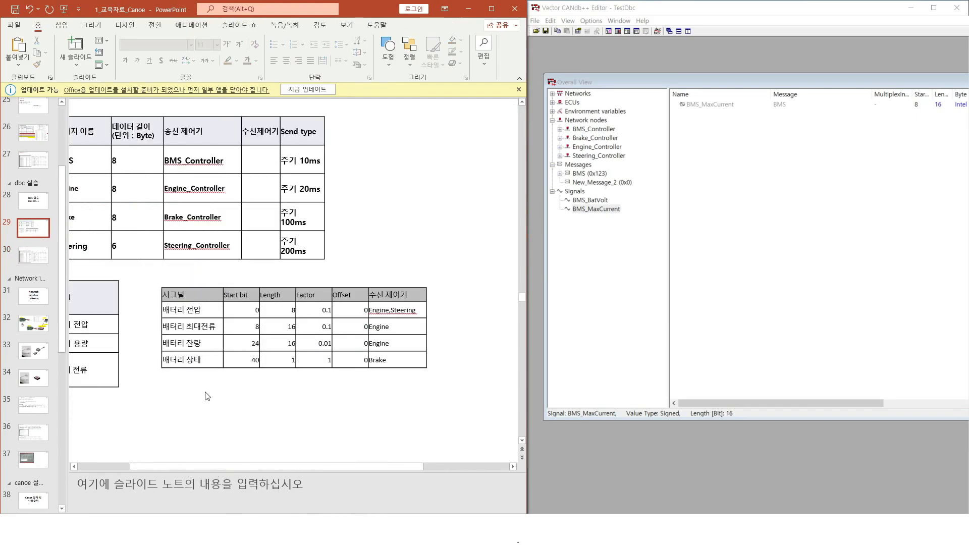
Annotate the screen below the signal table with "0 =ready , 1 =normal", and clear the annotation
key("ctrl+2")
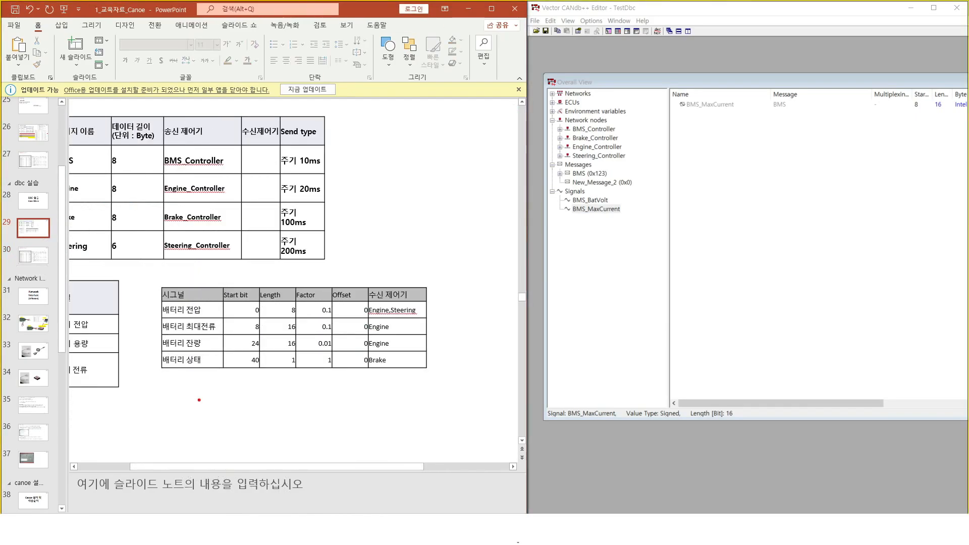
key("t")
type("0 =")
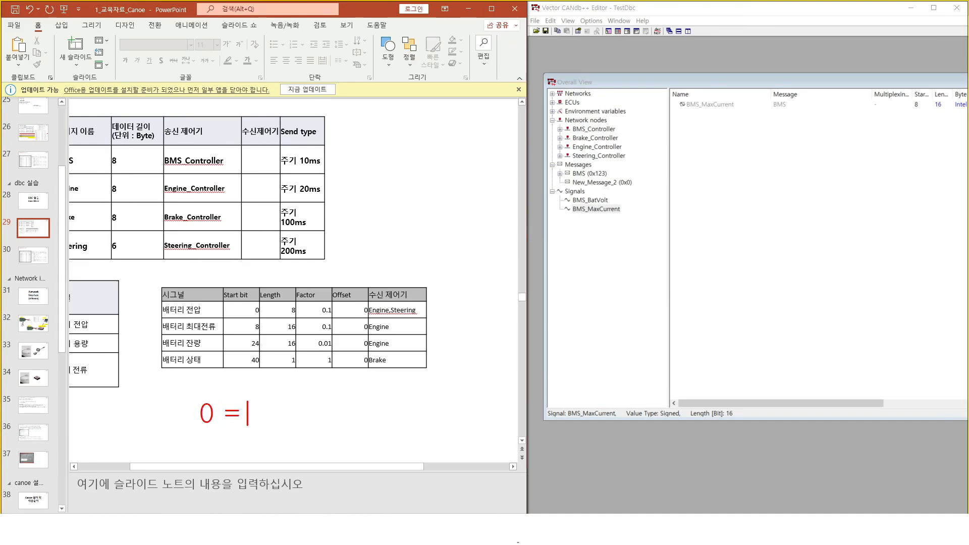
type("ready , 1 ")
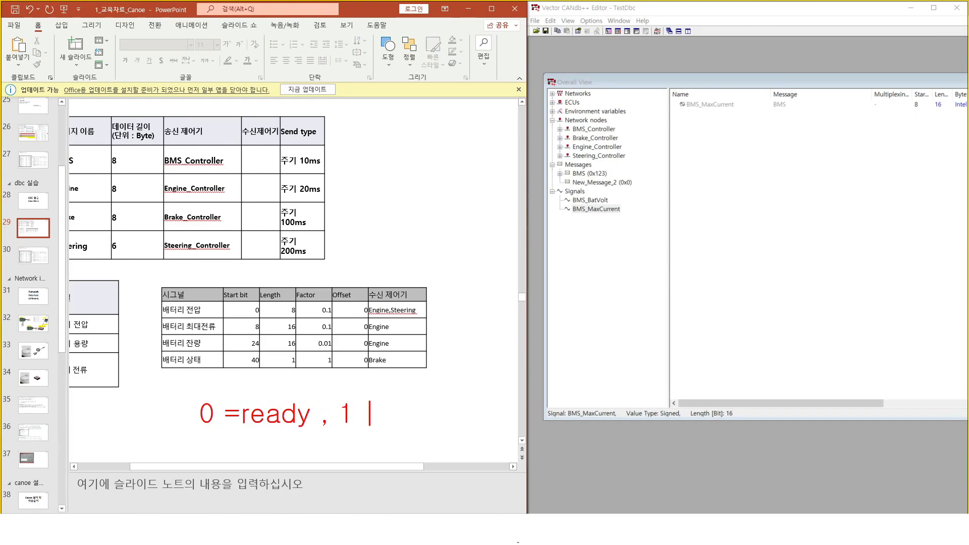
type("=normal")
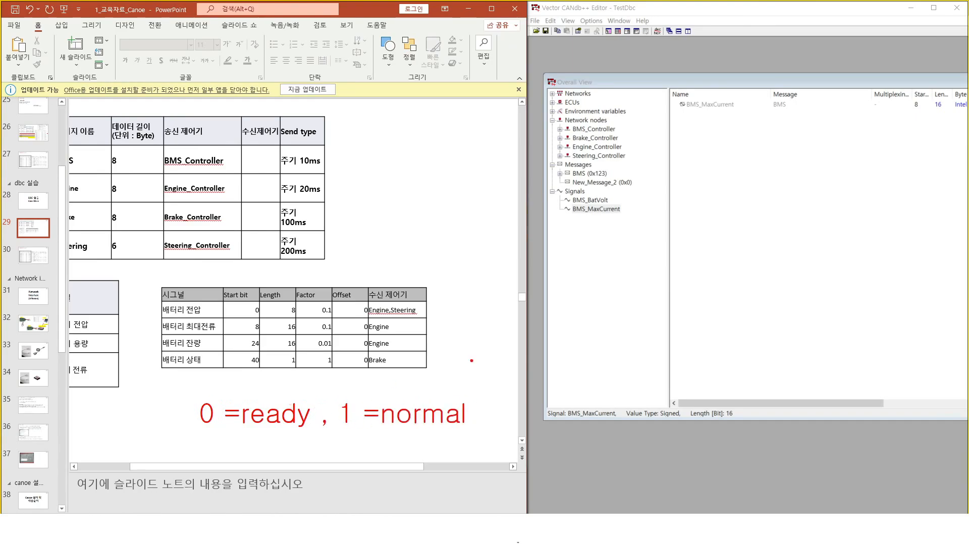
key("Escape")
In CANdb++ Editor, create a new value table and name it BMS_Status
left_click(595, 316)
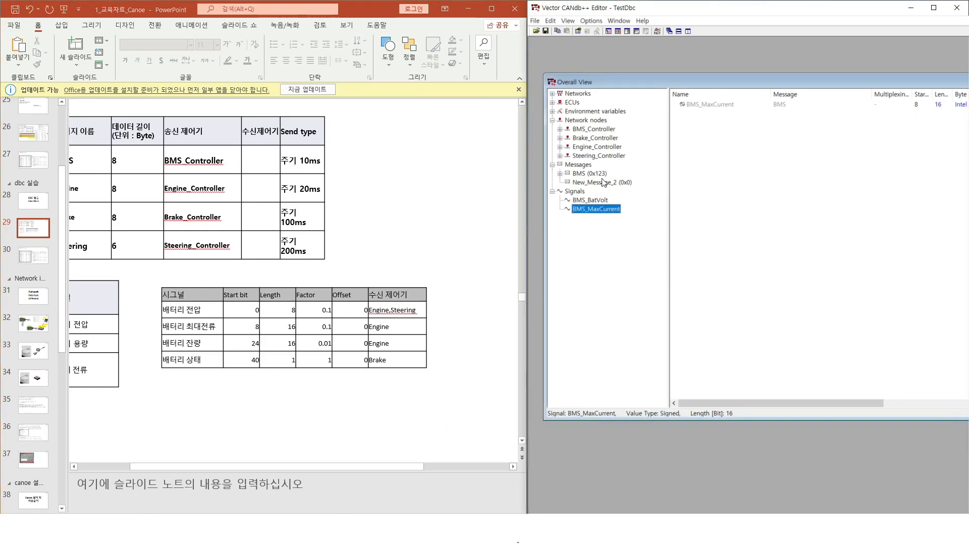
left_click(572, 20)
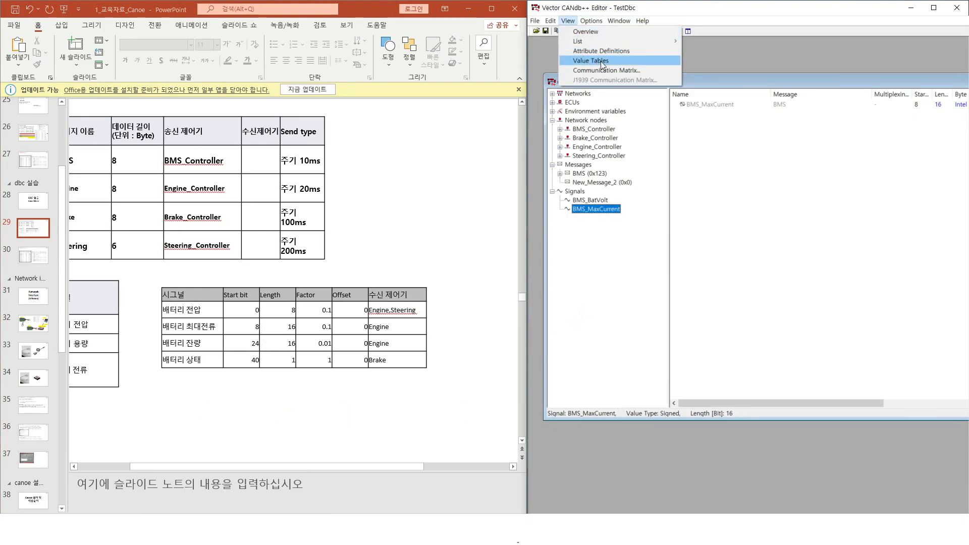
left_click(621, 61)
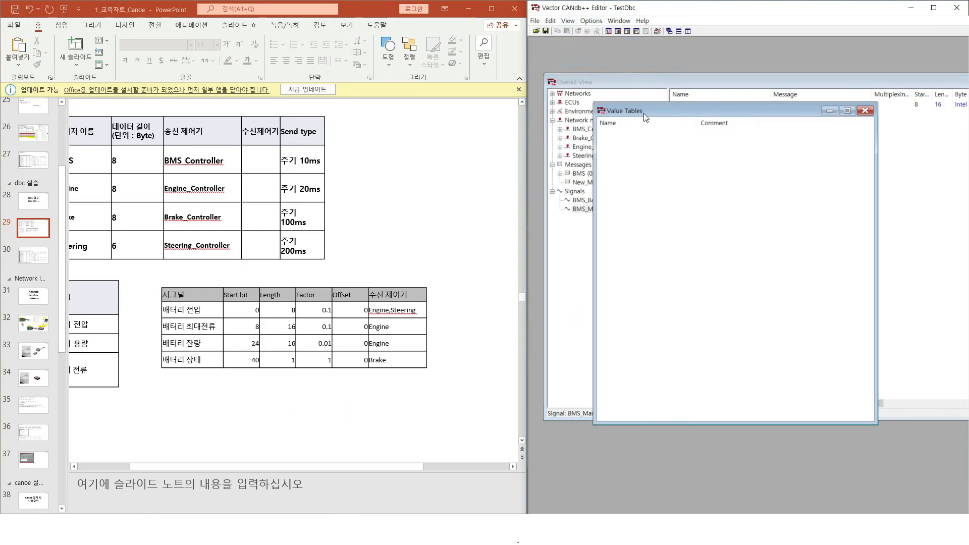
right_click(648, 156)
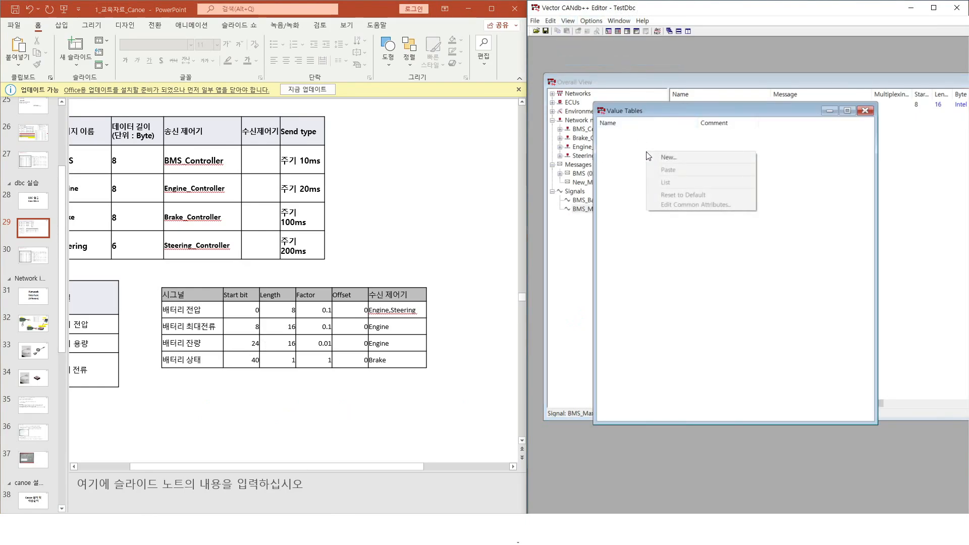
left_click(705, 153)
double_click(275, 275)
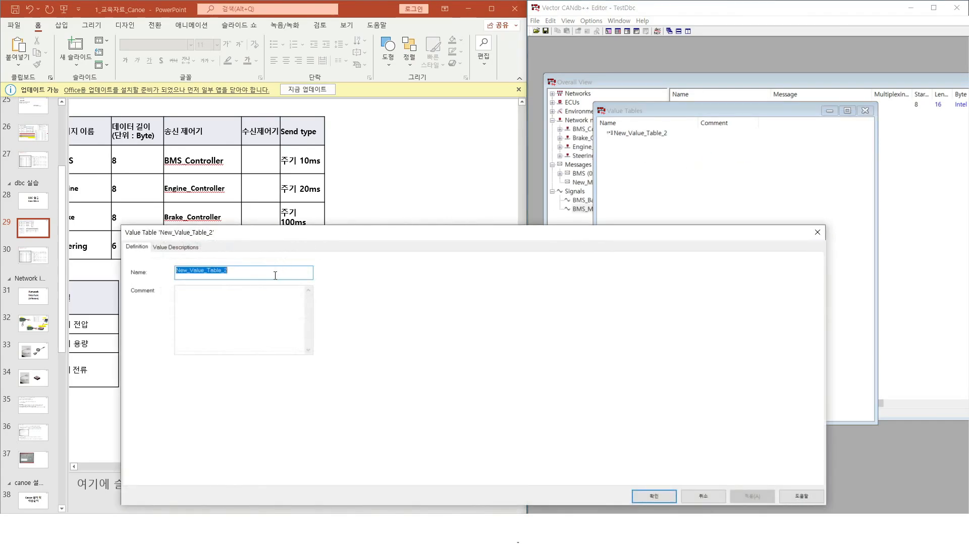
type("BMS_Status")
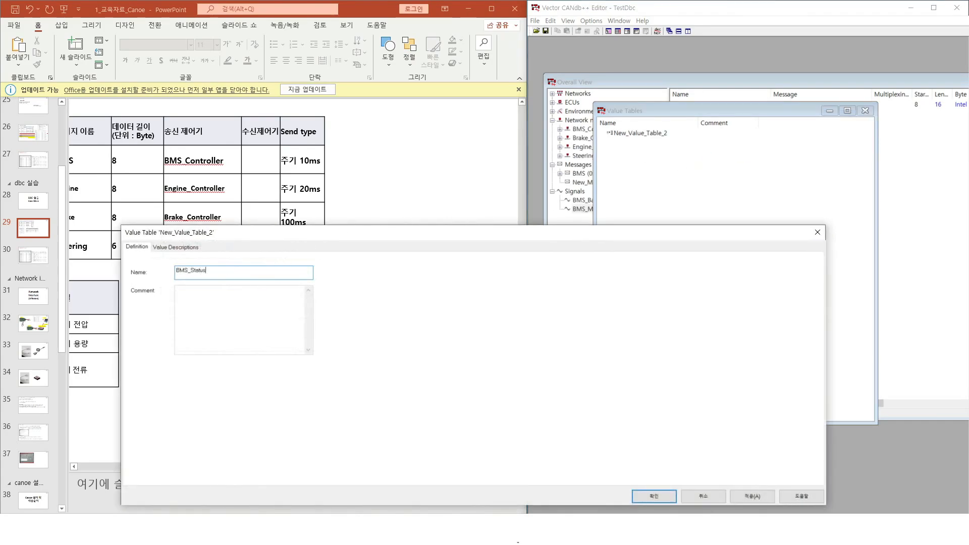
Add value descriptions for 0x0 and 0x1 to the table, and set the 0x0 description to Ready
left_click(193, 248)
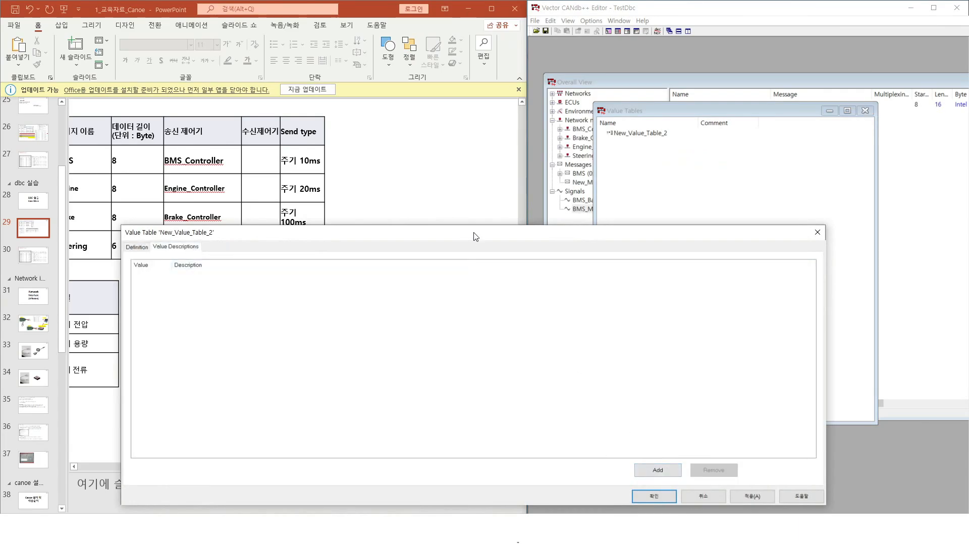
left_click_drag(473, 233, 590, 203)
left_click(774, 440)
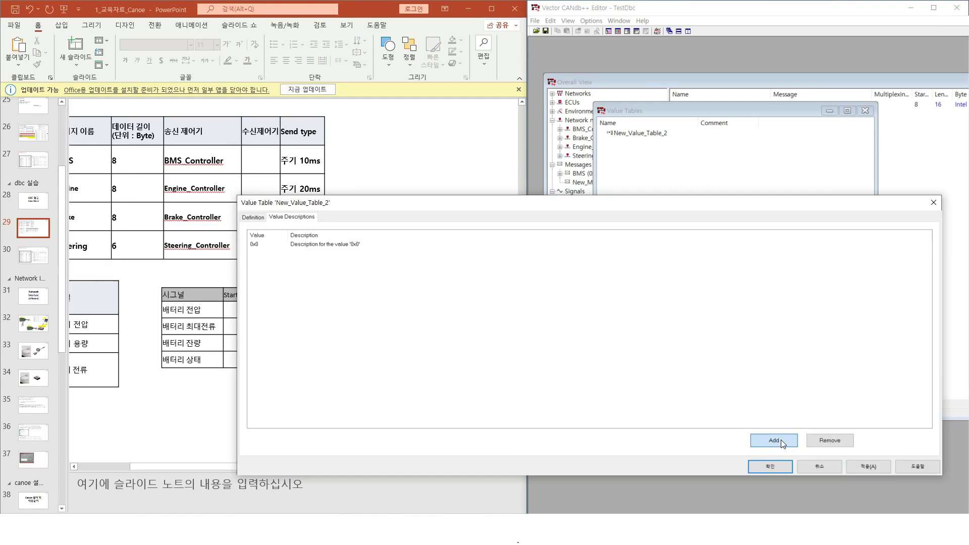
left_click(774, 440)
left_click(282, 244)
left_click(313, 243)
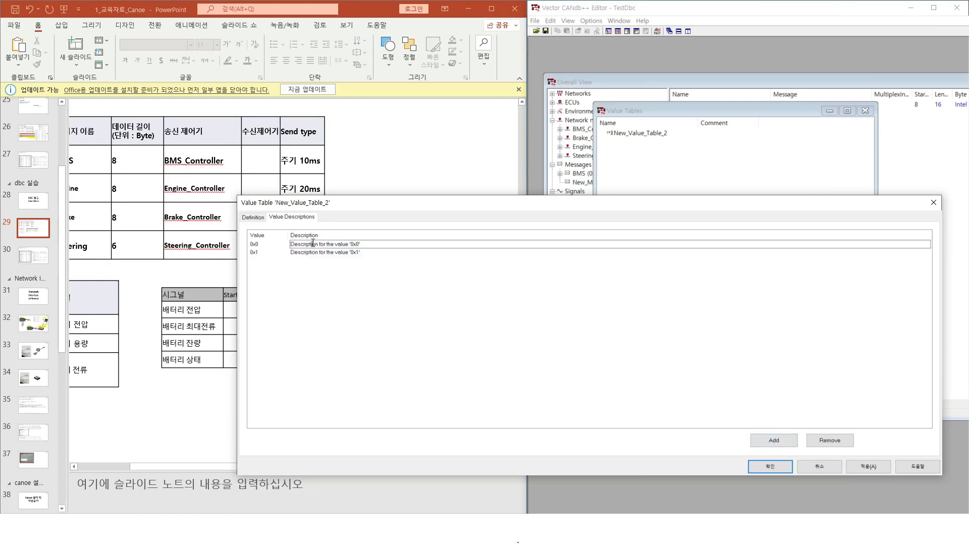
type("Ready")
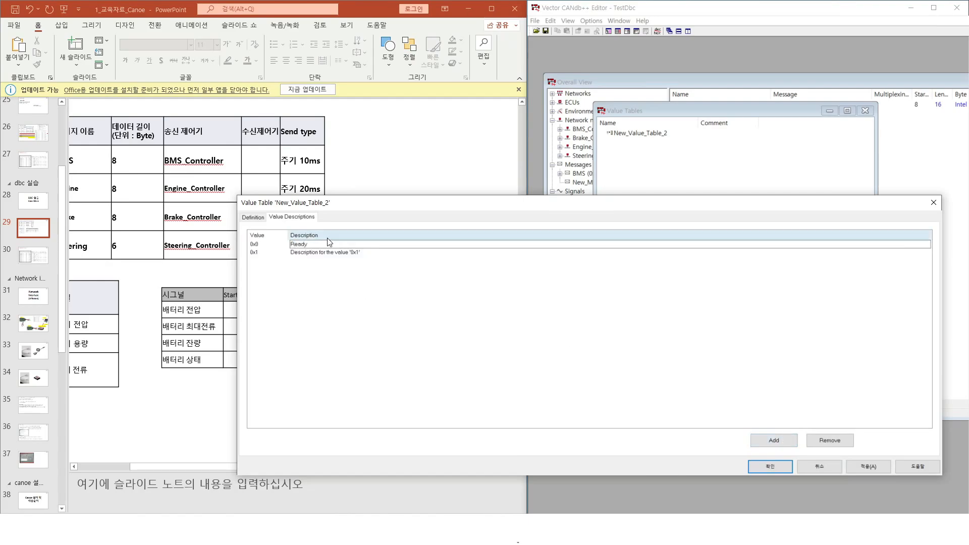
Set the 0x1 description to Normal, accept the value table, and close the value tables view
left_click(357, 255)
double_click(357, 252)
left_click_drag(361, 252, 290, 253)
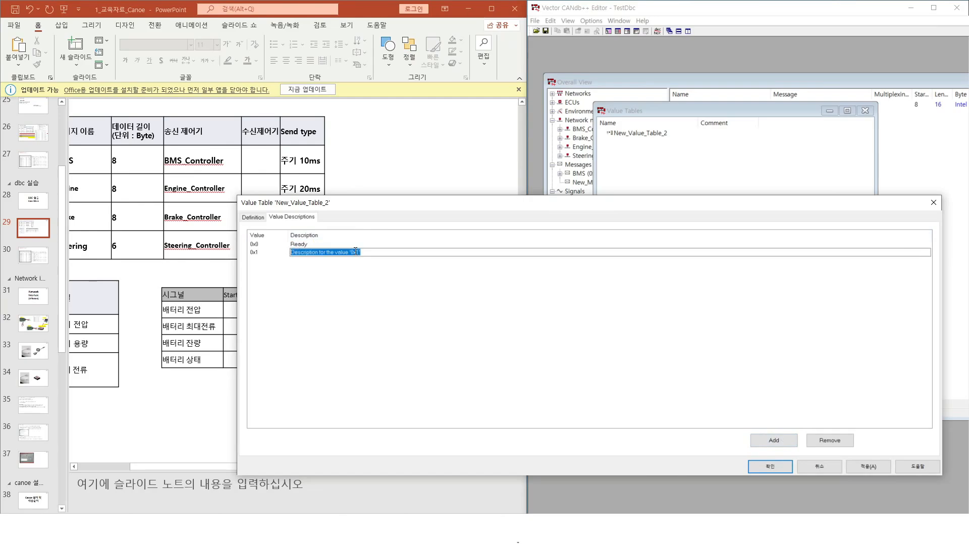
key("BackSpace")
type("Normal")
key("Return")
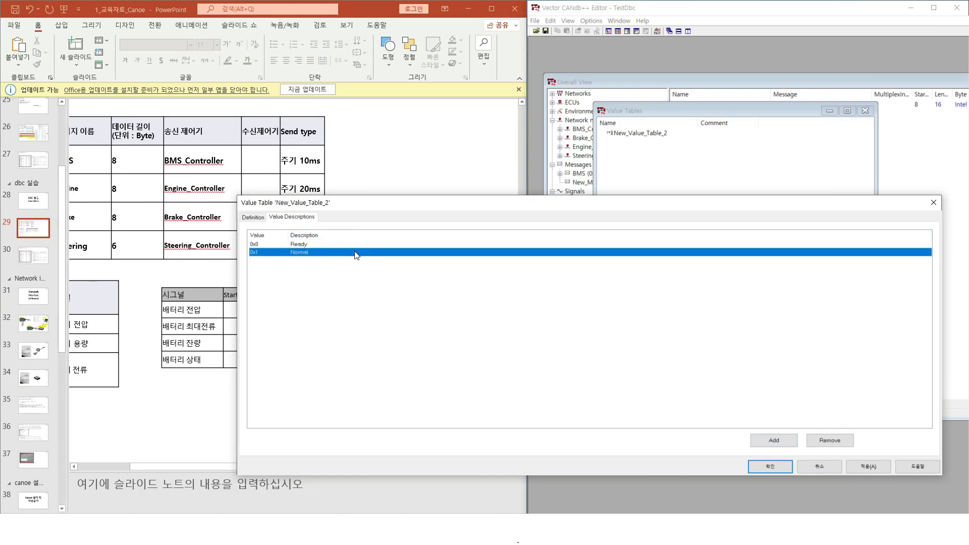
left_click(800, 466)
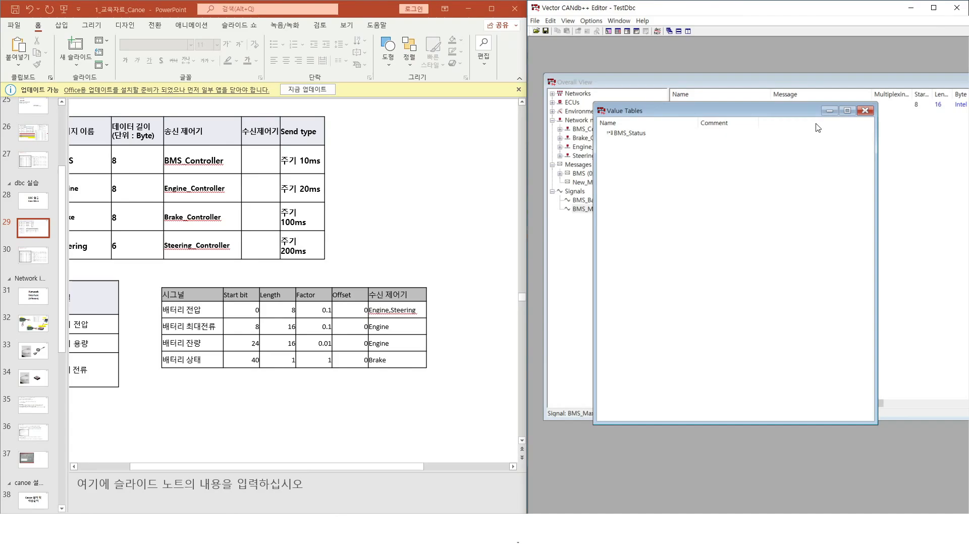
left_click(864, 110)
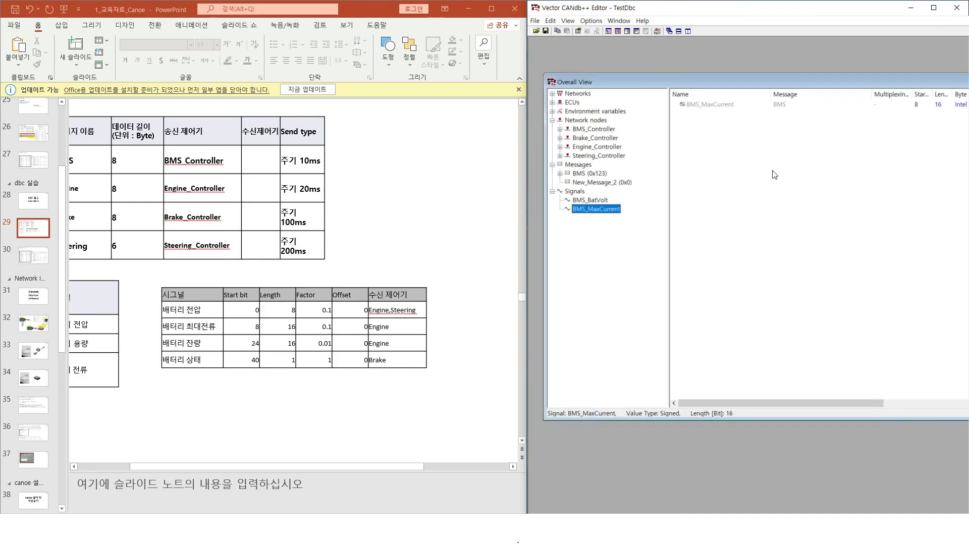
Highlight the battery status (배터리 상태) entry in the slide's signal table
left_click(200, 359)
left_click(169, 361, "shift")
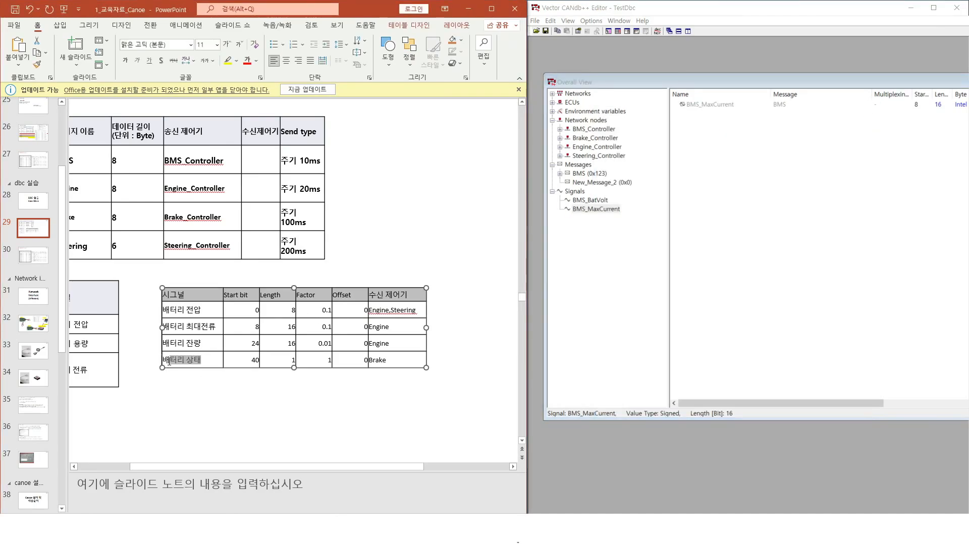
Create a new signal named BMS_Status and set its length to 1 bit
left_click(581, 223)
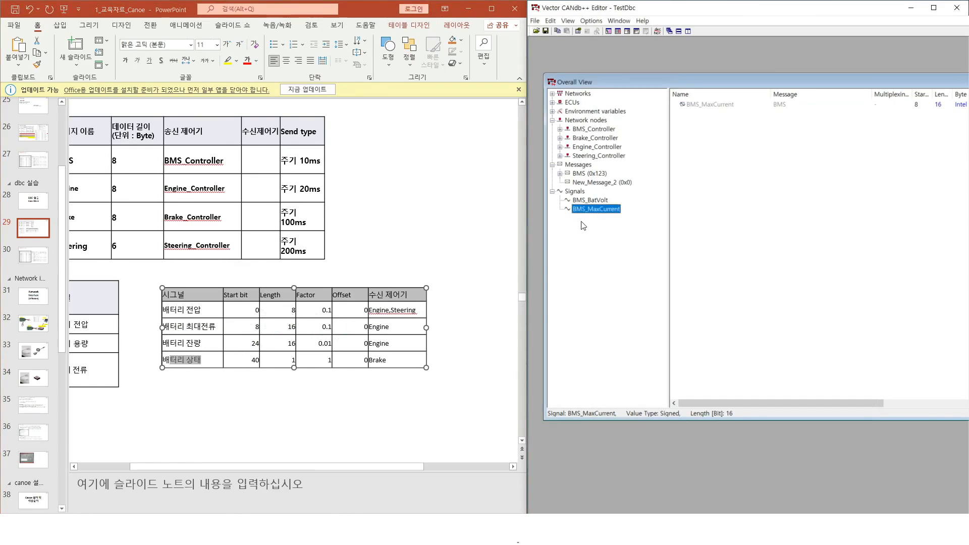
left_click(577, 192)
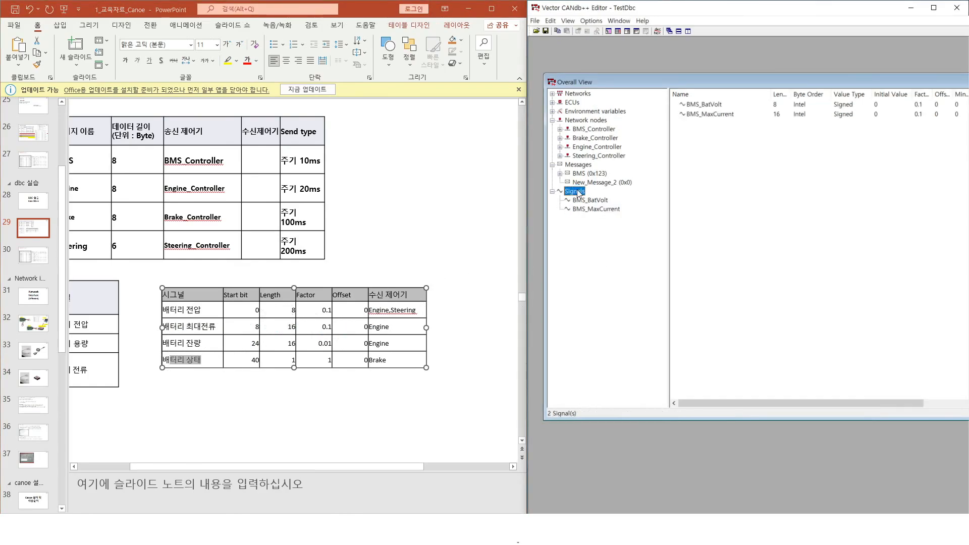
right_click(576, 191)
left_click(619, 197)
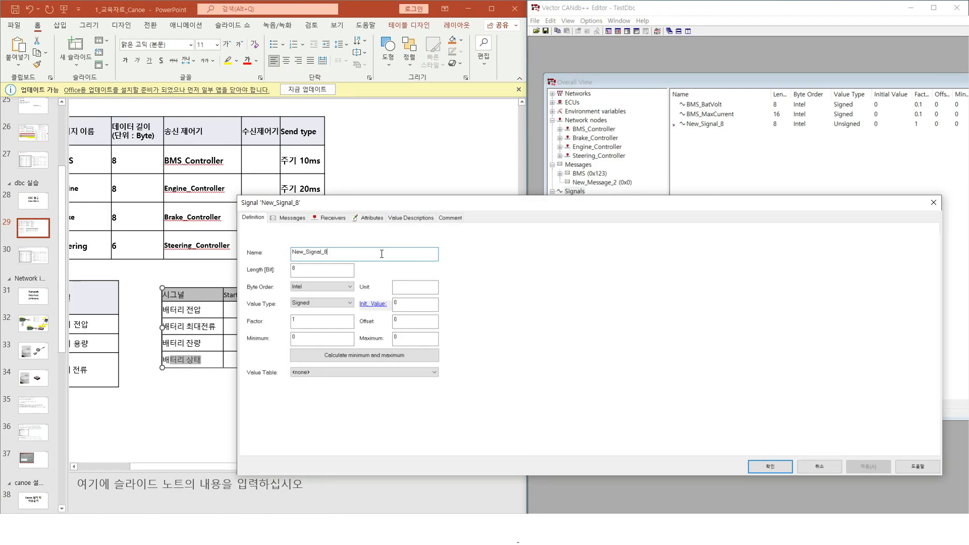
double_click(309, 252)
type("BMS_Status")
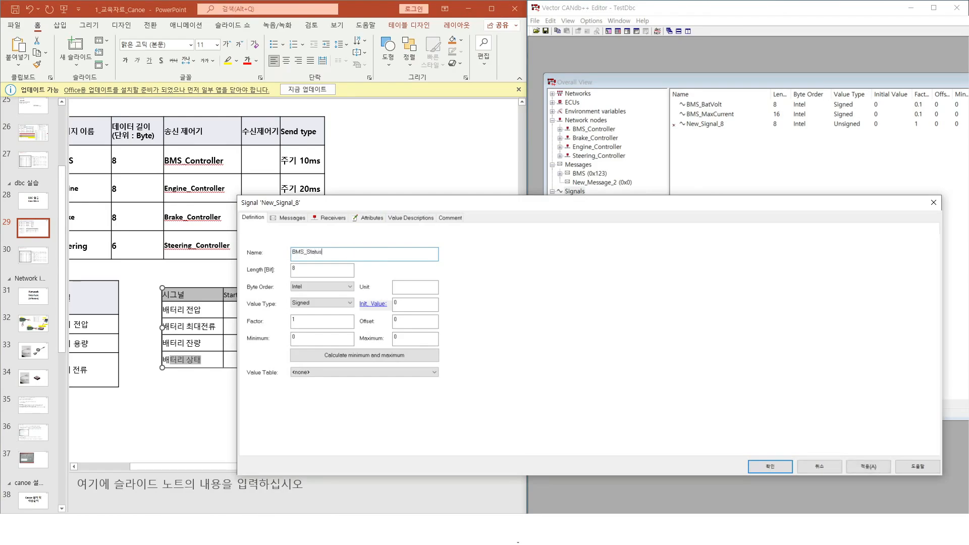
double_click(317, 272)
type("1")
Assign the BMS_Status value table to the signal and accept the signal definition
left_click_drag(322, 202, 451, 183)
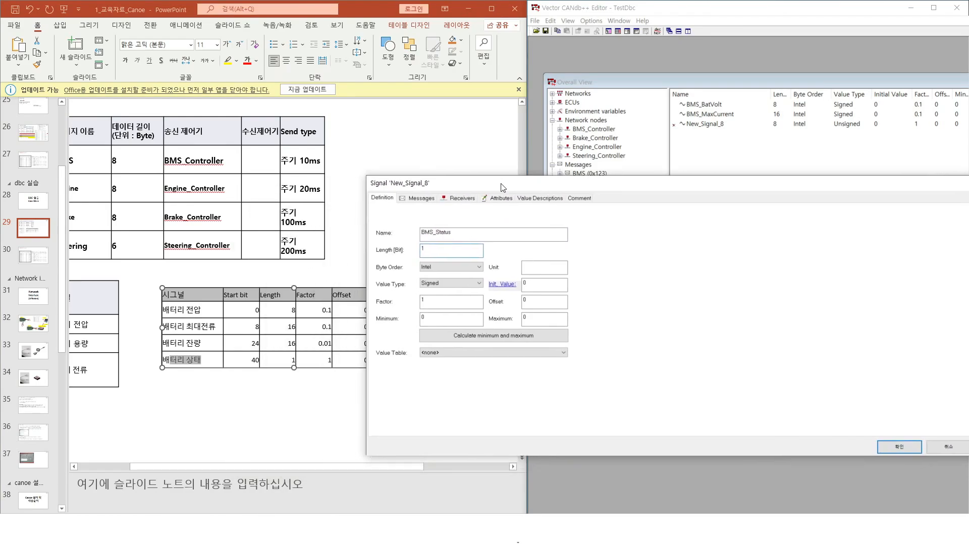
left_click(462, 352)
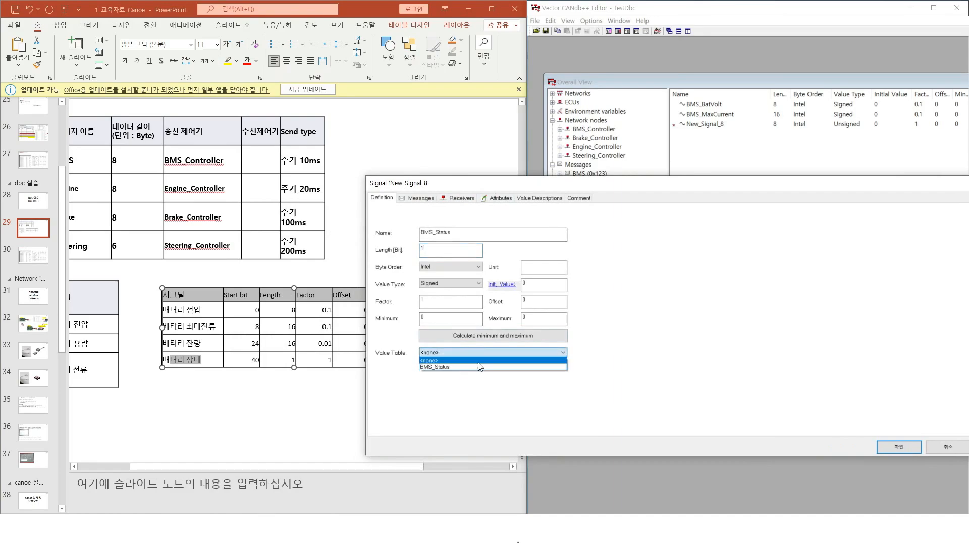
left_click(449, 366)
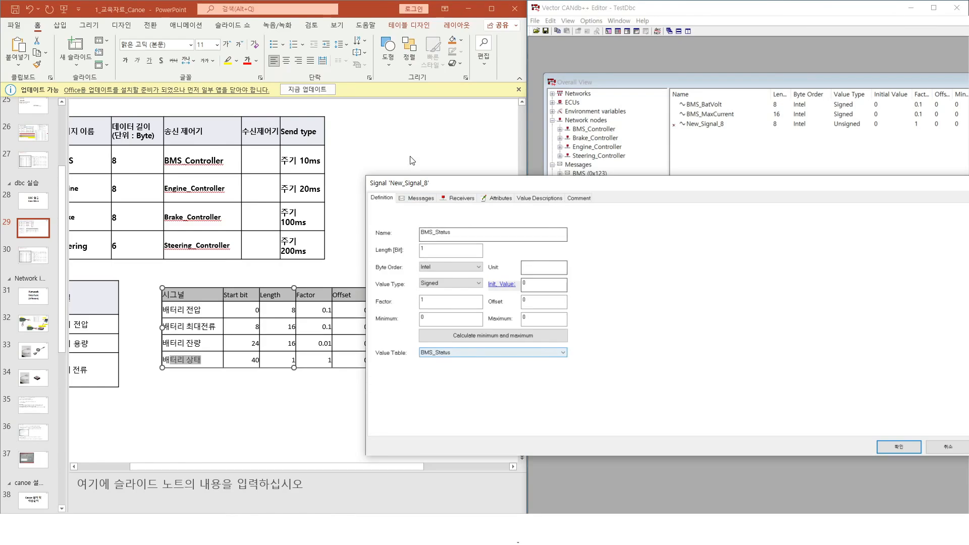
double_click(480, 239)
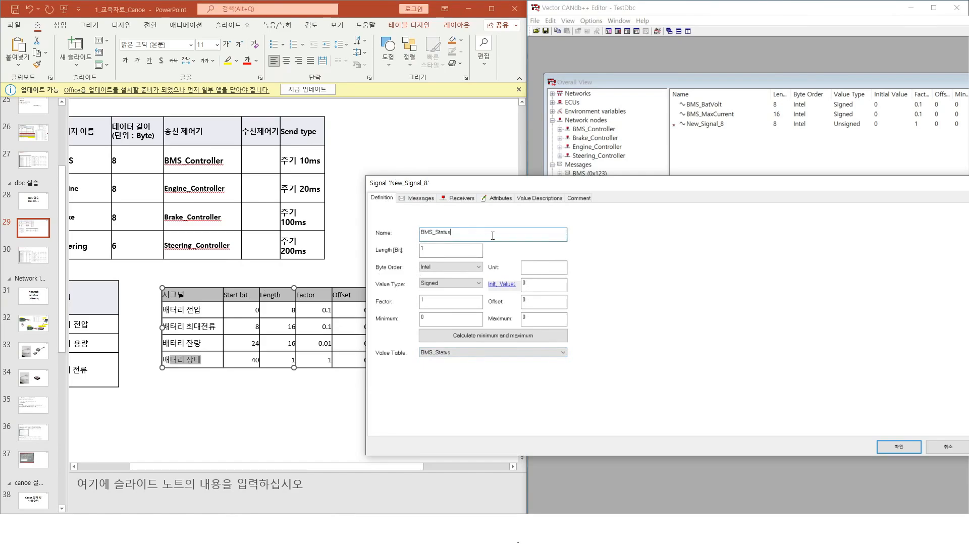
left_click(901, 447)
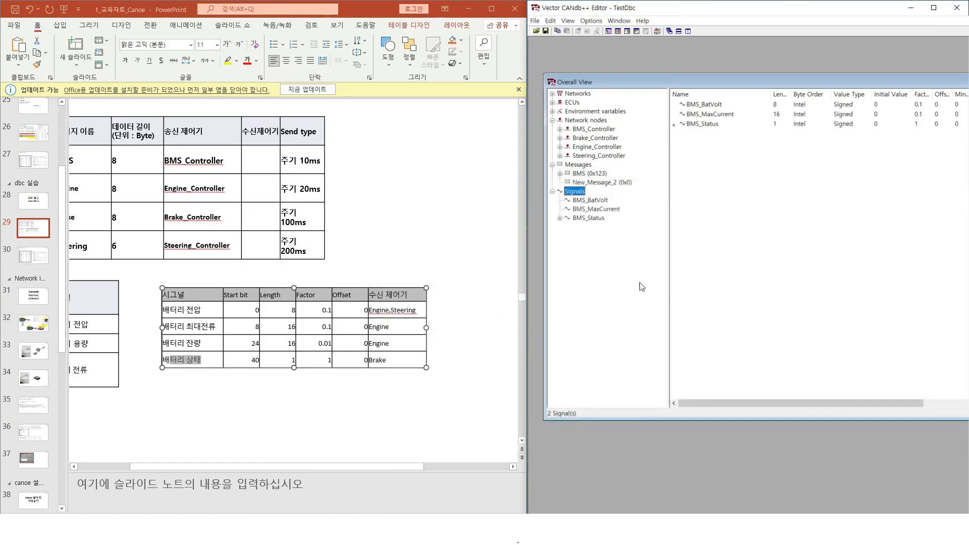
Map the BMS_Status signal to the BMS (0x123) message
left_click(601, 220)
left_click_drag(600, 222, 589, 173)
left_click(585, 221)
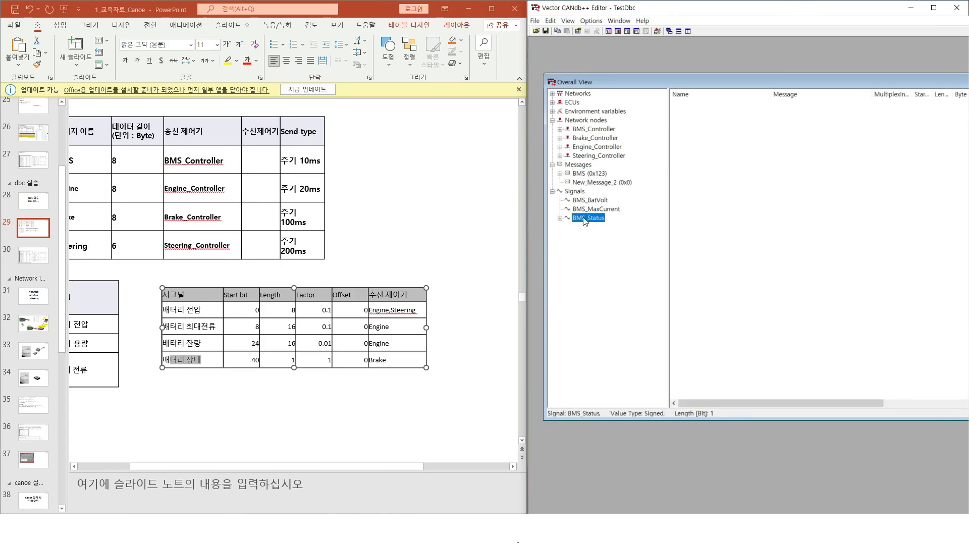
left_click_drag(586, 221, 591, 175)
Move BMS_Status to start bit 40 in the BMS message's layout, as given in the slide's table, and accept the message
left_click(252, 362)
left_click(253, 361)
double_click(591, 174)
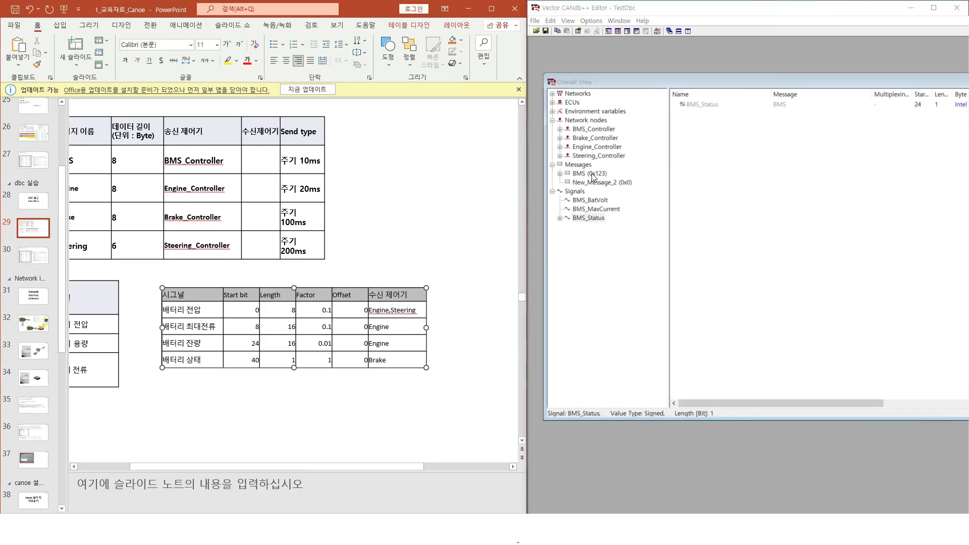
left_click(525, 198)
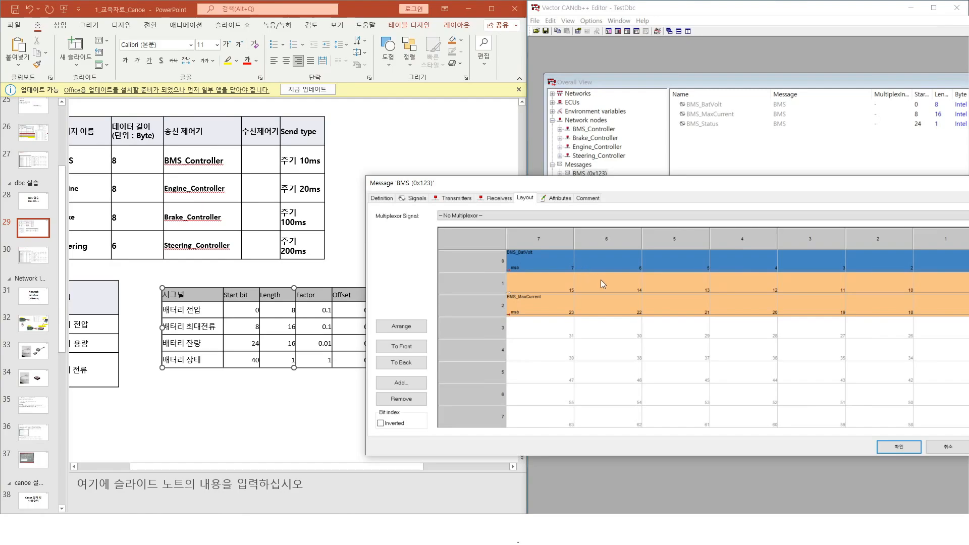
left_click_drag(770, 188, 675, 159)
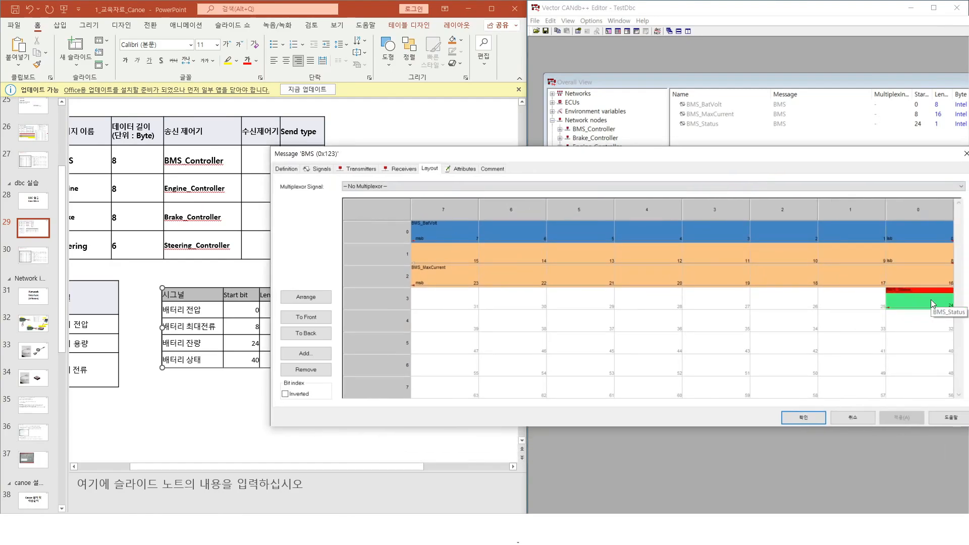
left_click_drag(920, 305, 922, 353)
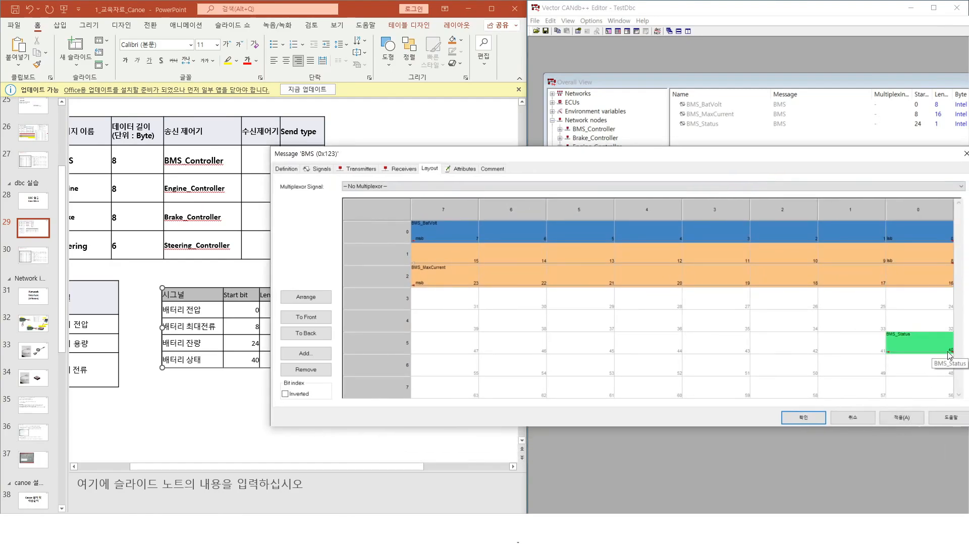
left_click(803, 417)
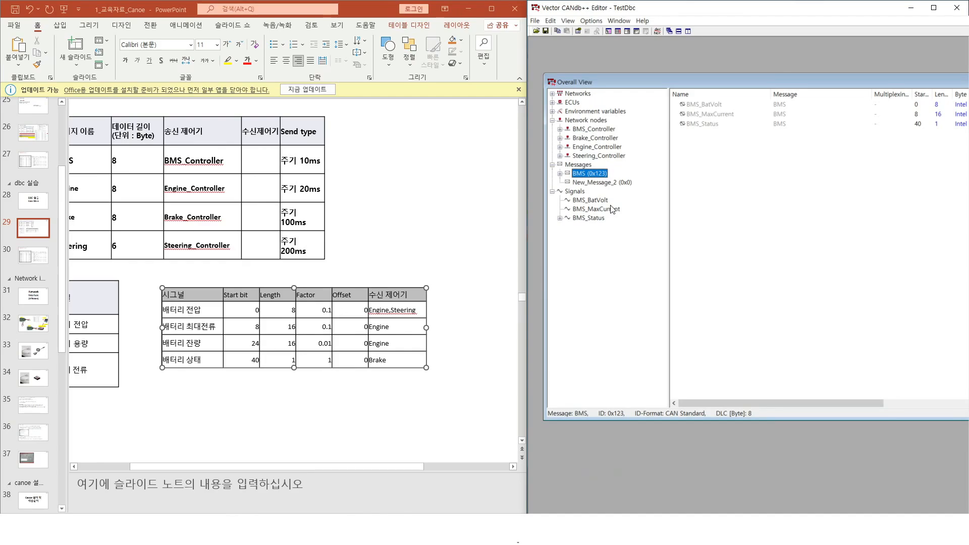
Review the value descriptions of the value table linked to the BMS_Status signal, and close the table's dialog
left_click(601, 221)
double_click(601, 221)
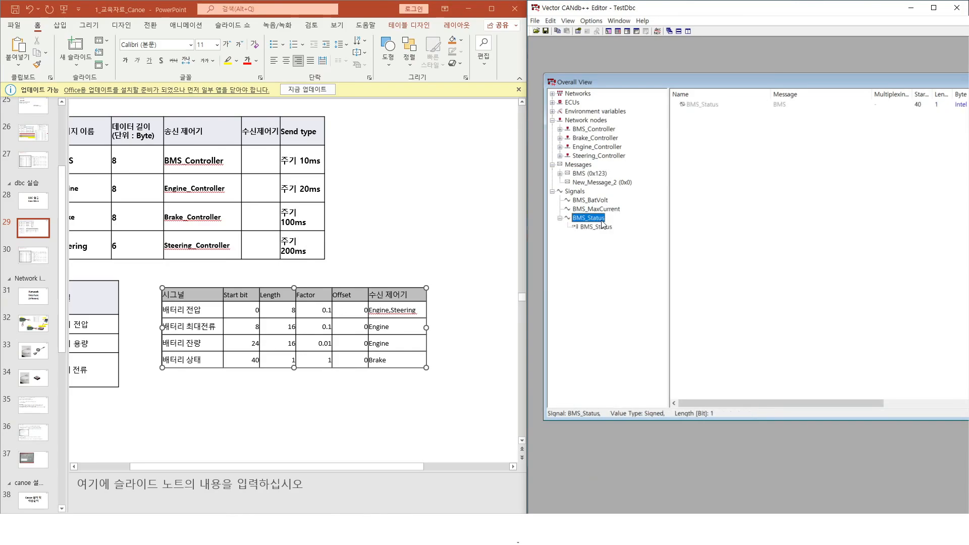
double_click(601, 228)
left_click(328, 170)
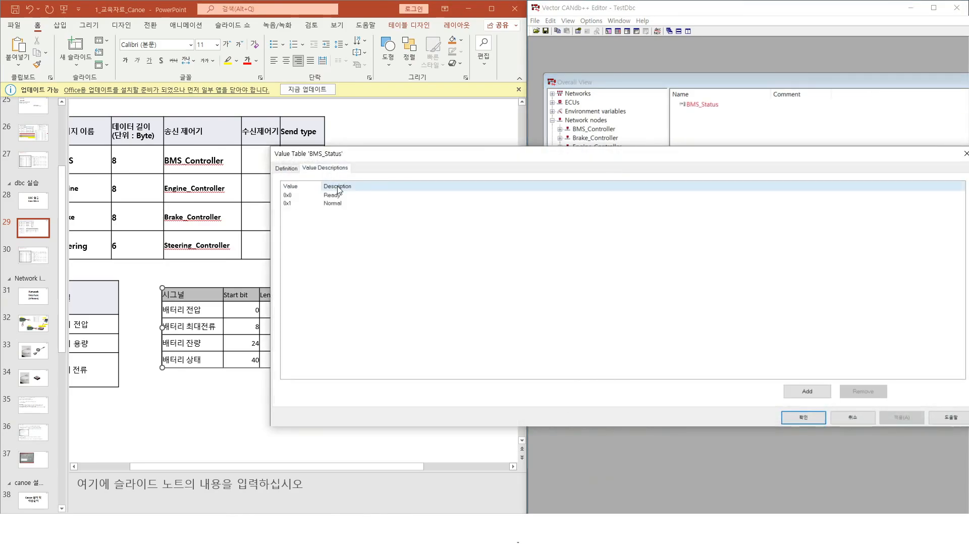
left_click(338, 196)
double_click(346, 205)
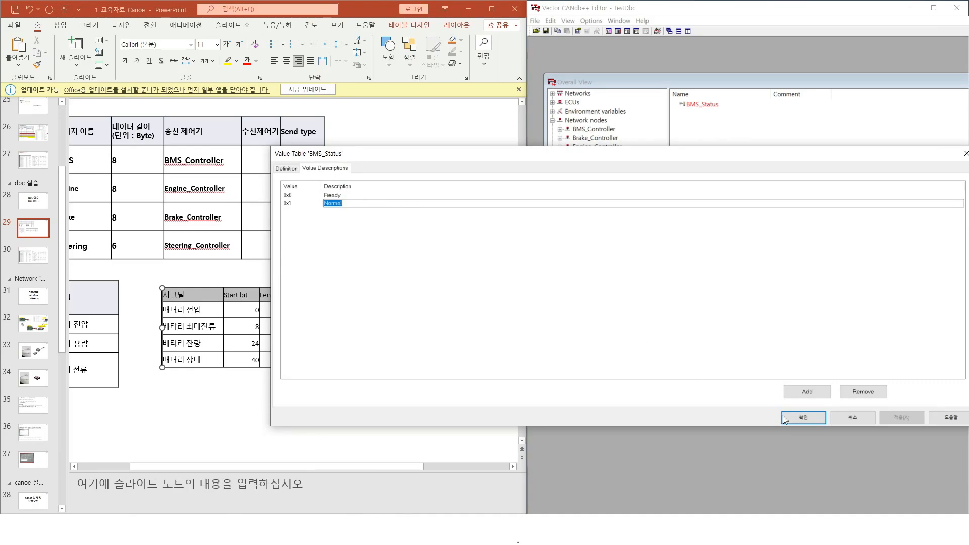
left_click(807, 419)
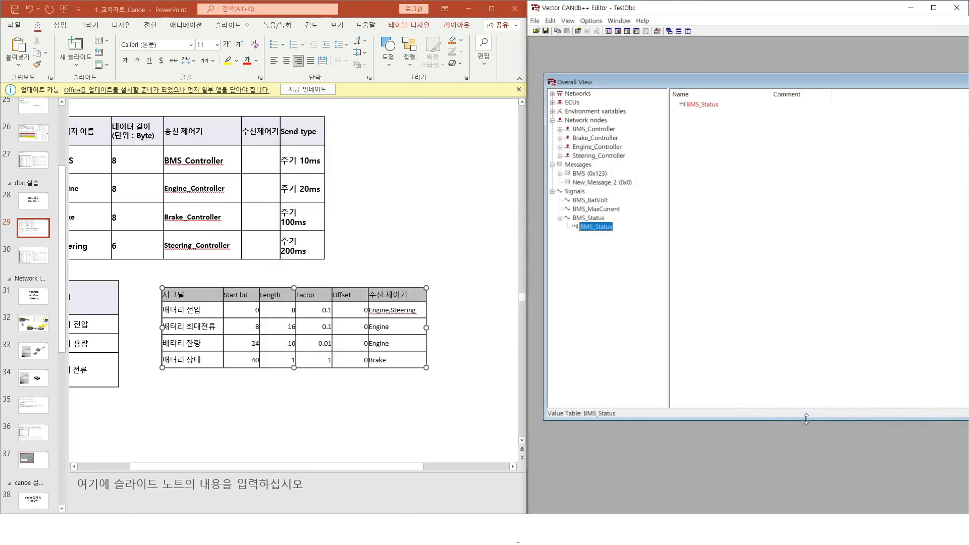
Collapse the Signals and Messages groups in the overall view and select the network nodes group
left_click(580, 193)
double_click(581, 192)
double_click(578, 165)
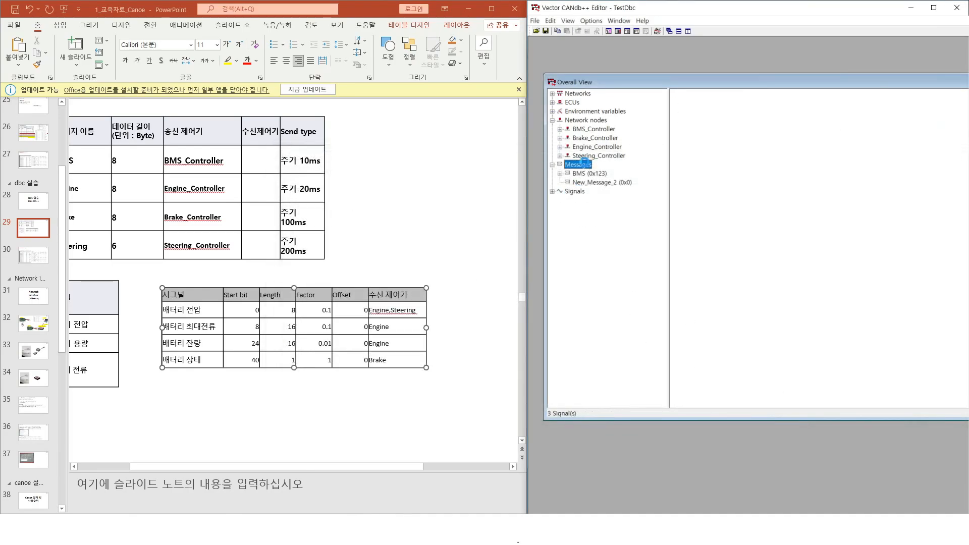
double_click(581, 120)
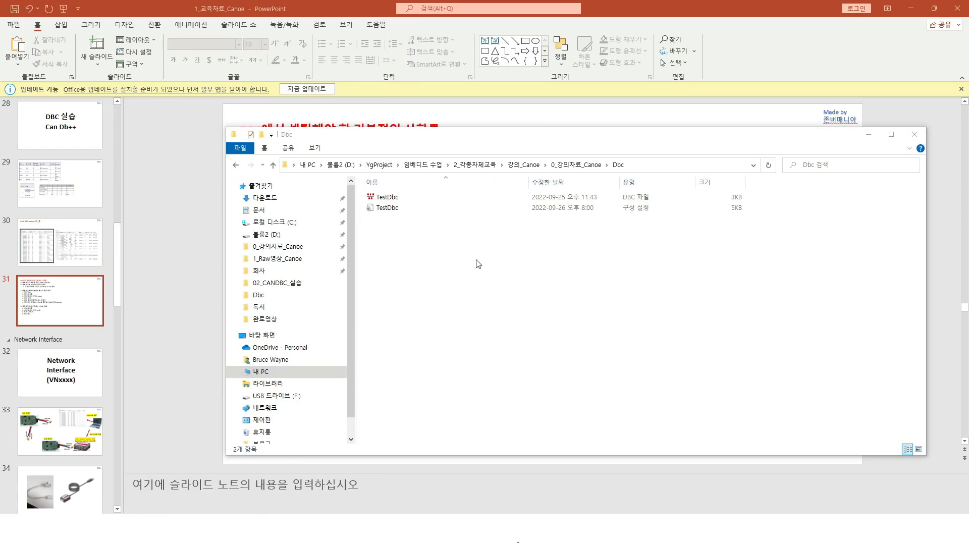
Open the TestDbc DBC file from the Dbc folder in File Explorer to view it, and close the editor
left_click(379, 198)
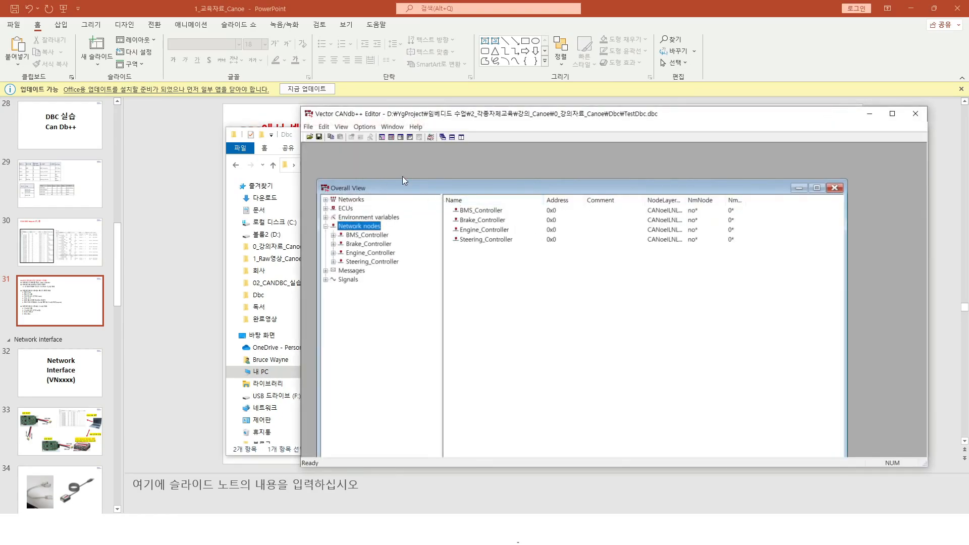
left_click(917, 114)
left_click(509, 245)
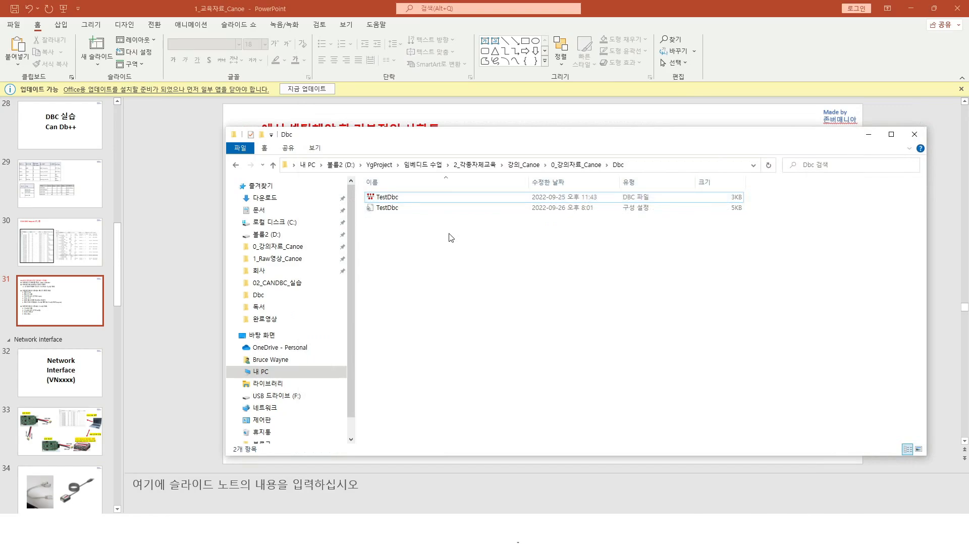
Start CANdb++ 3.1 from the Windows search, choose the TestDbc database for opening, and close the editor
left_click(396, 199)
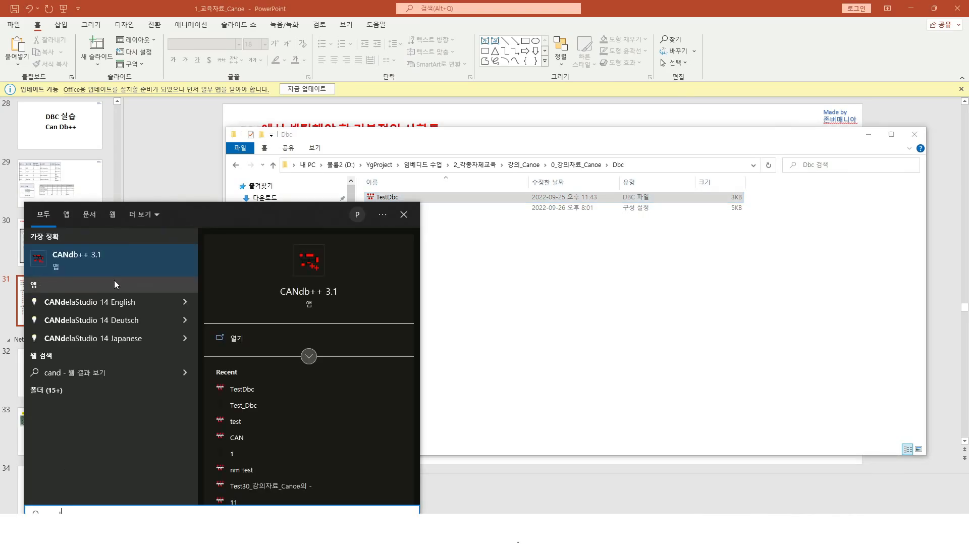
left_click(134, 253)
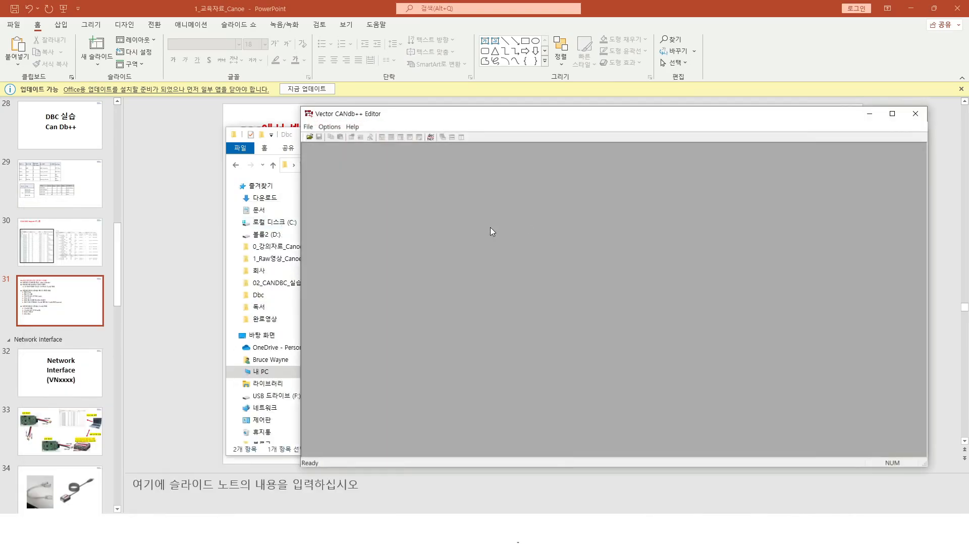
left_click(308, 127)
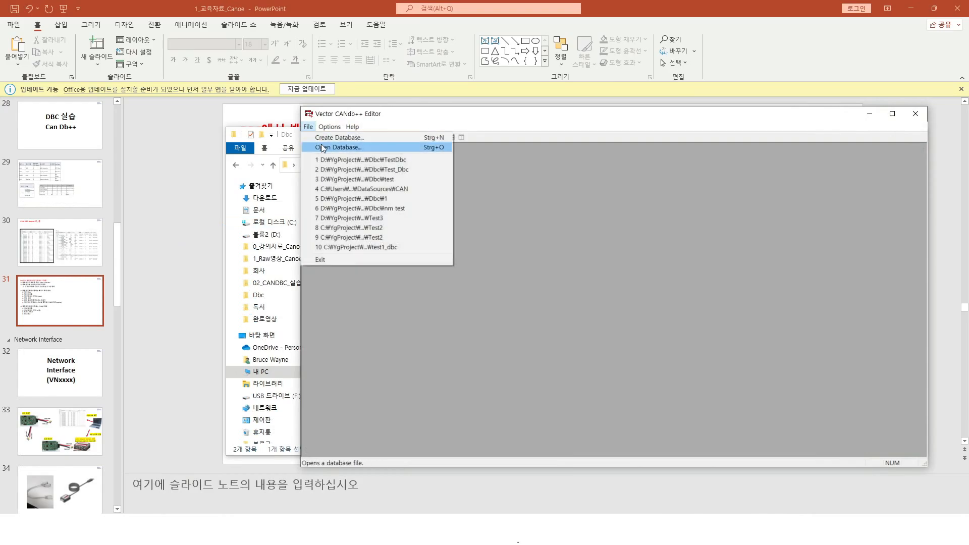
left_click(338, 147)
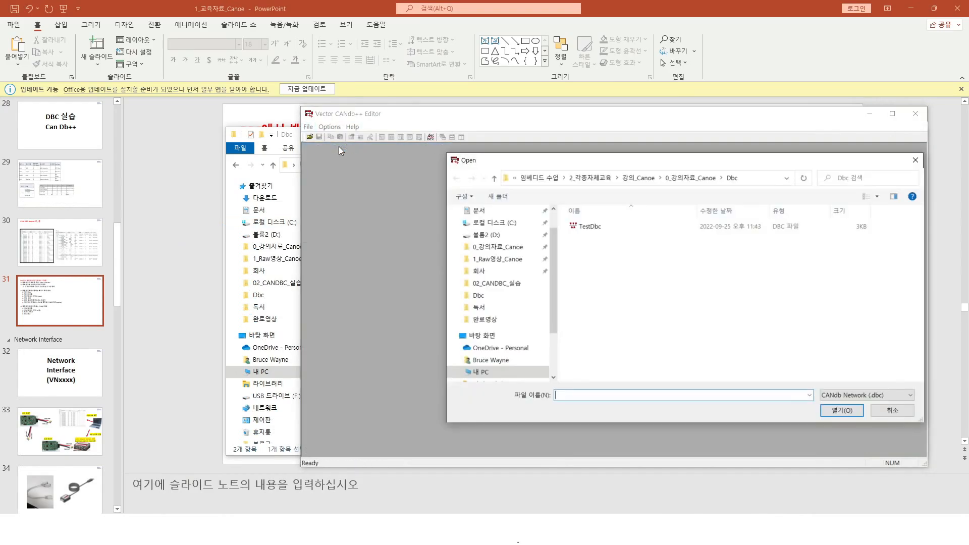
left_click(587, 226)
left_click(841, 410)
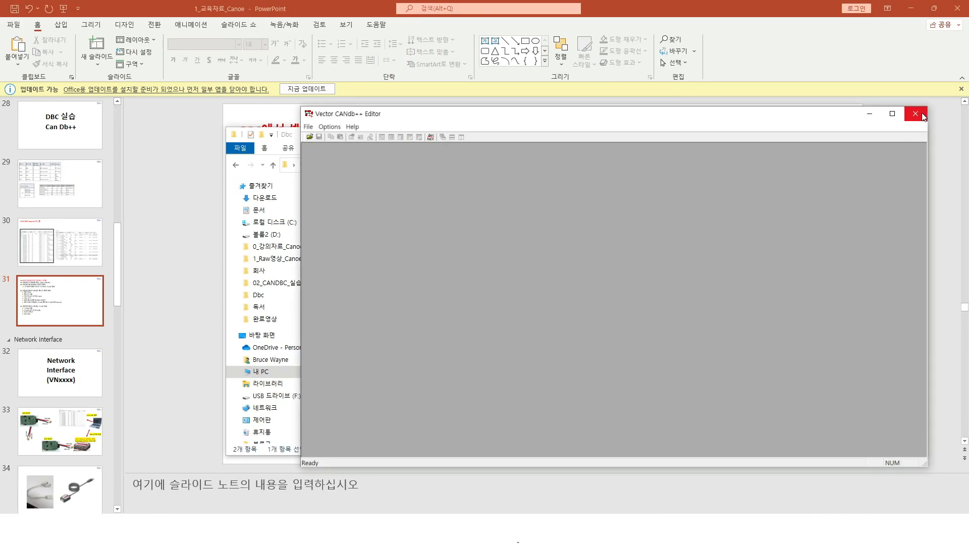
left_click(922, 117)
left_click(917, 109)
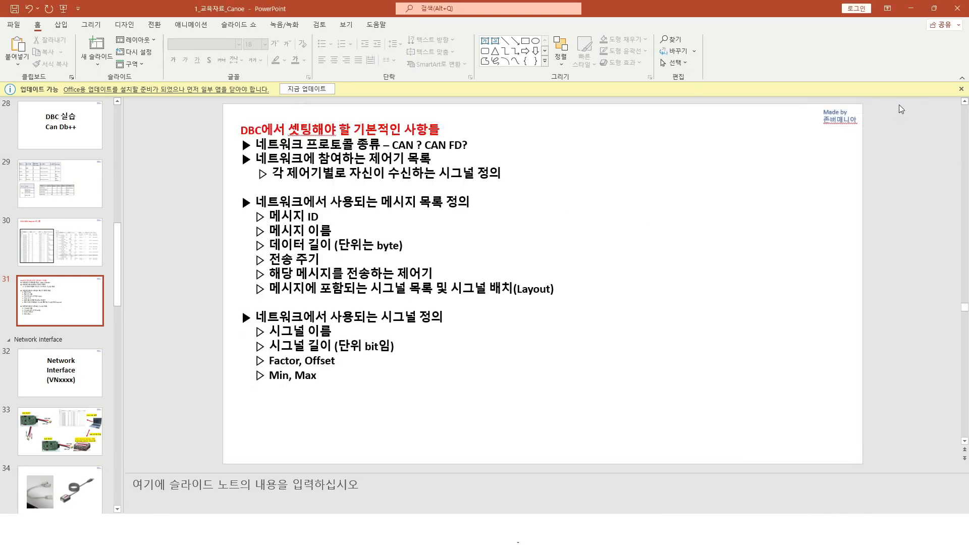